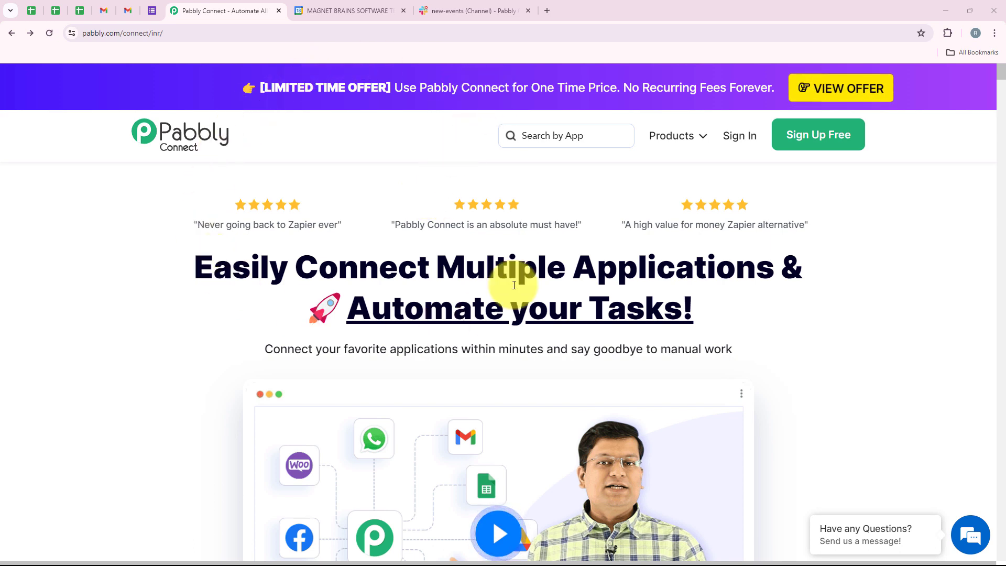
- Sign in to the Pabbly account and look over the All Pabbly Apps list
click(199, 33)
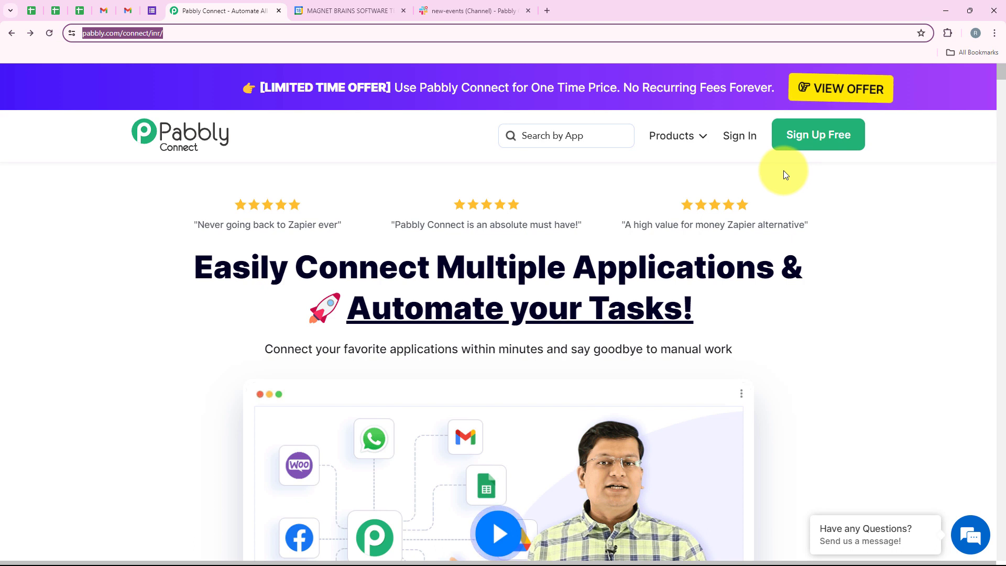
click(737, 140)
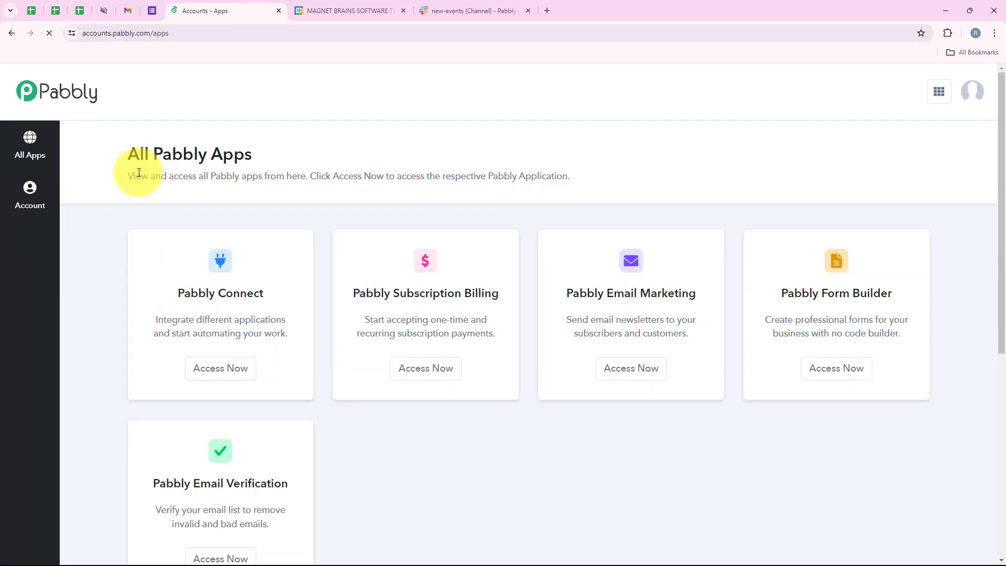
drag(121, 157, 256, 154)
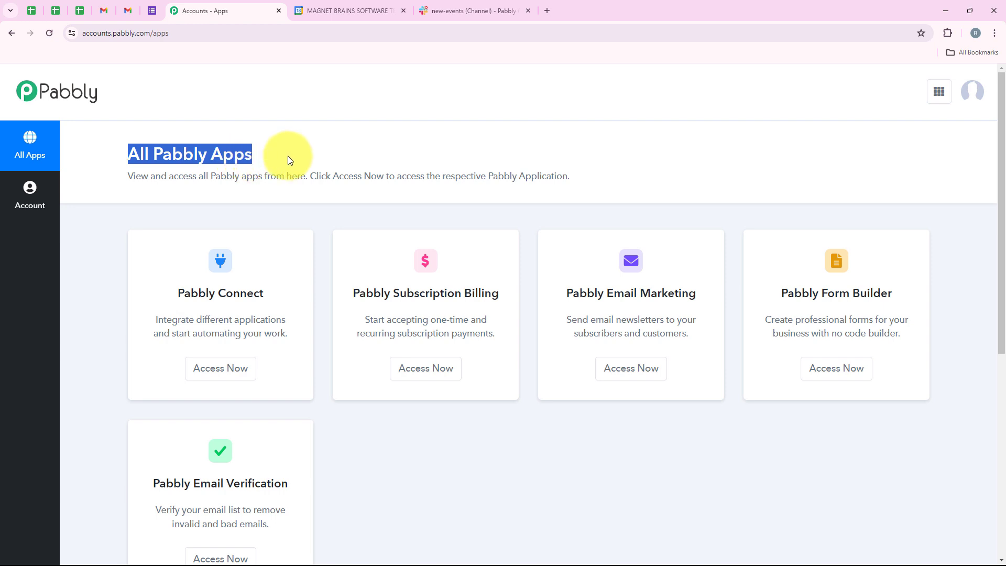
scroll(309, 315, down, 2)
scroll(354, 336, up, 1)
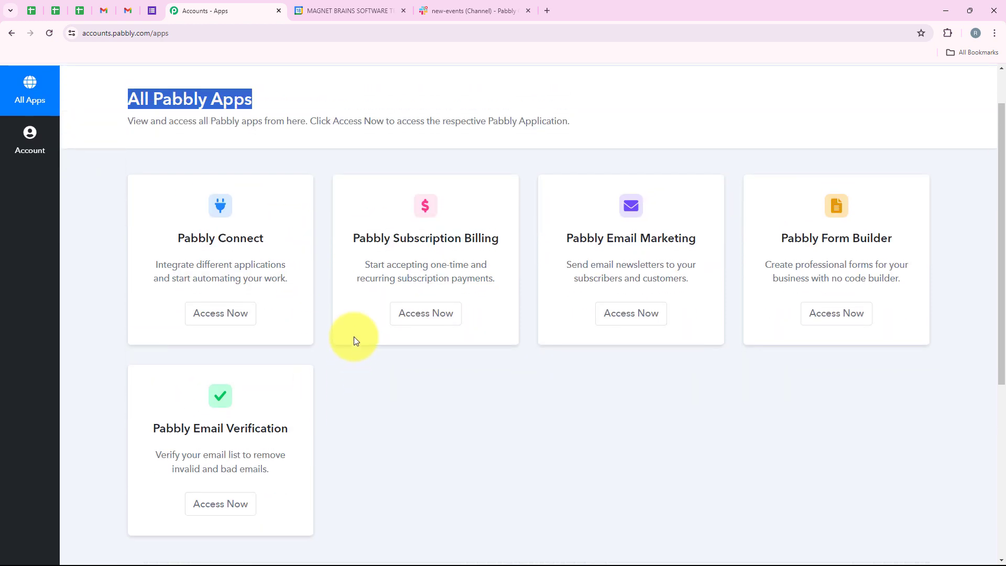
scroll(354, 331, down, 2)
scroll(354, 331, up, 3)
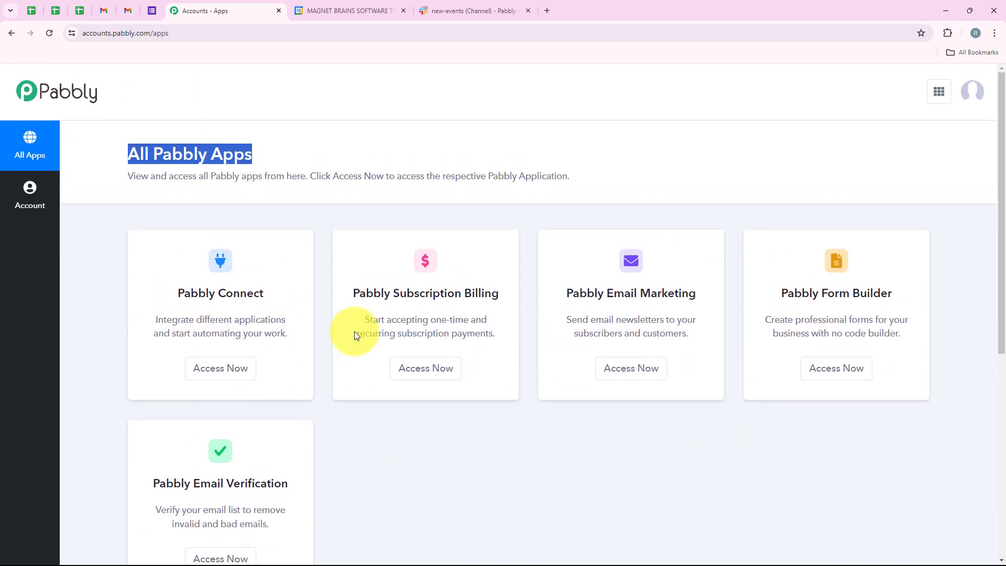
click(354, 332)
- Open Pabbly Connect from the apps list in a new tab, landing on its dashboard
drag(176, 297, 288, 290)
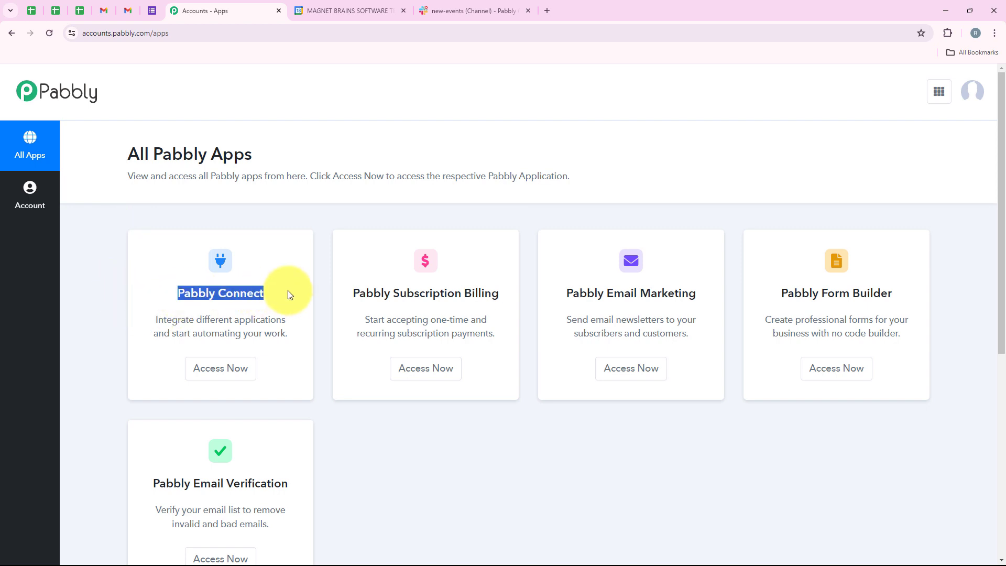
drag(196, 319, 308, 313)
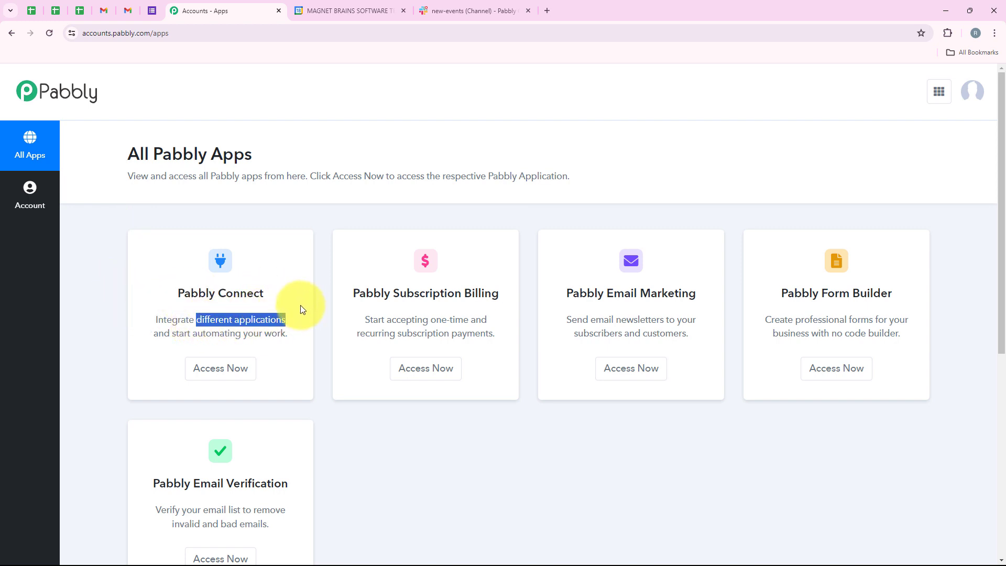
click(248, 363)
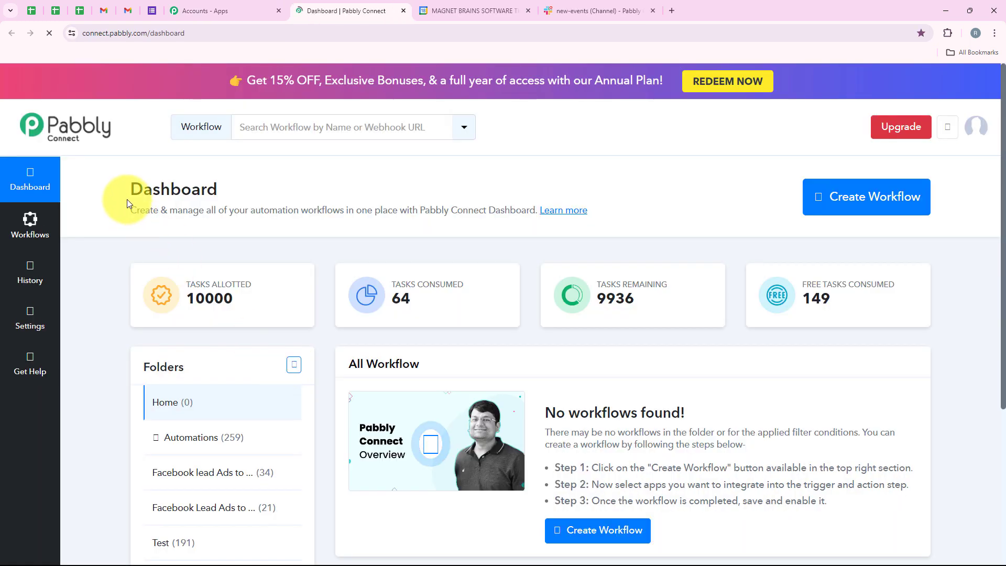
drag(125, 190, 218, 192)
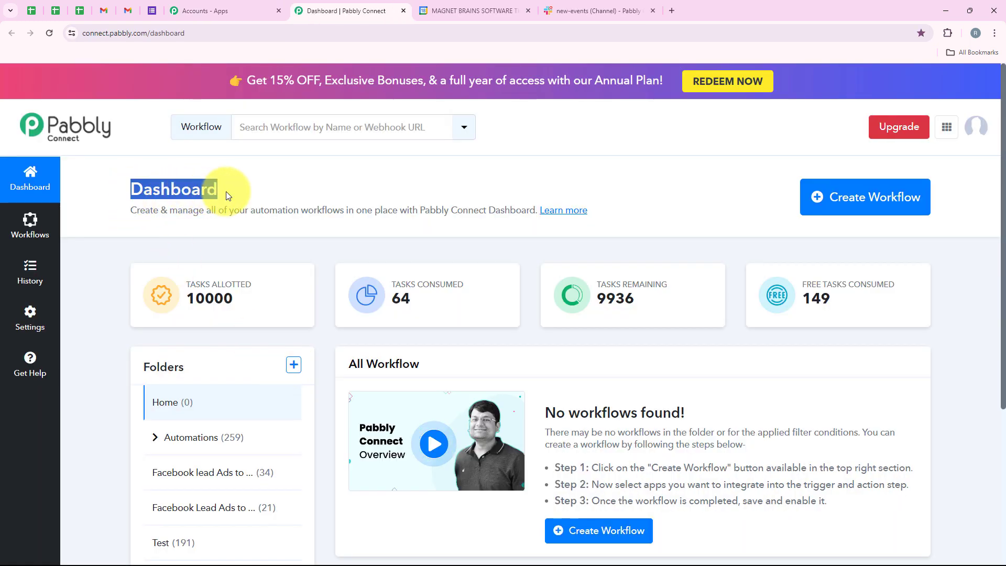
click(233, 194)
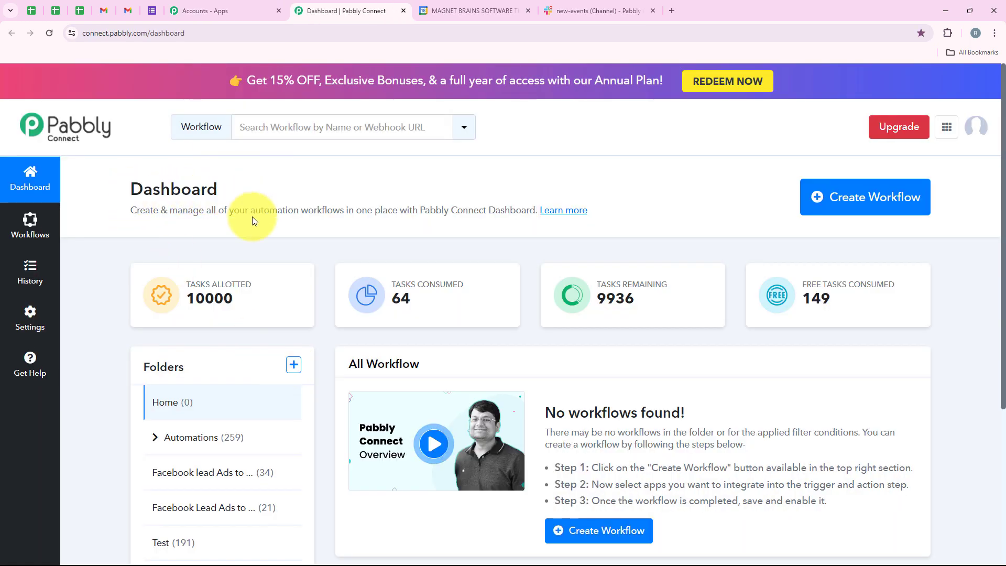
- Create the workflow 'How to Send Google Calendar Event Notifications on Slack' in Automations
click(873, 197)
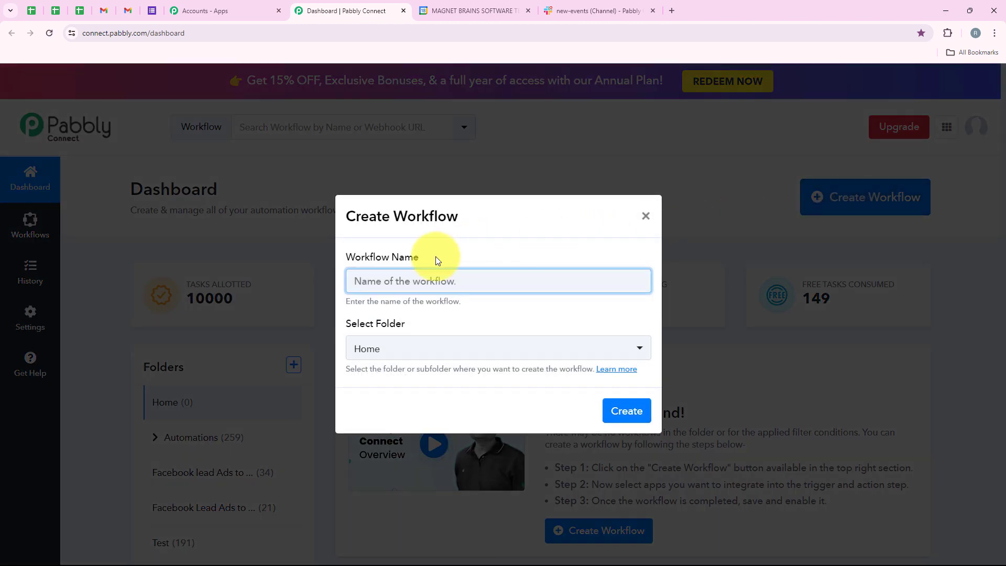
drag(436, 256, 338, 260)
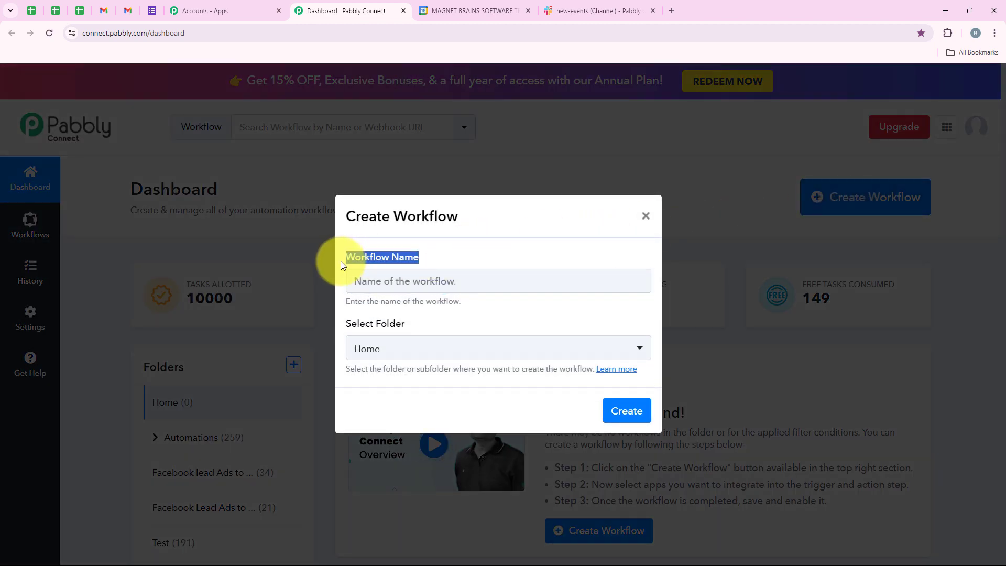
click(411, 322)
drag(351, 321, 347, 322)
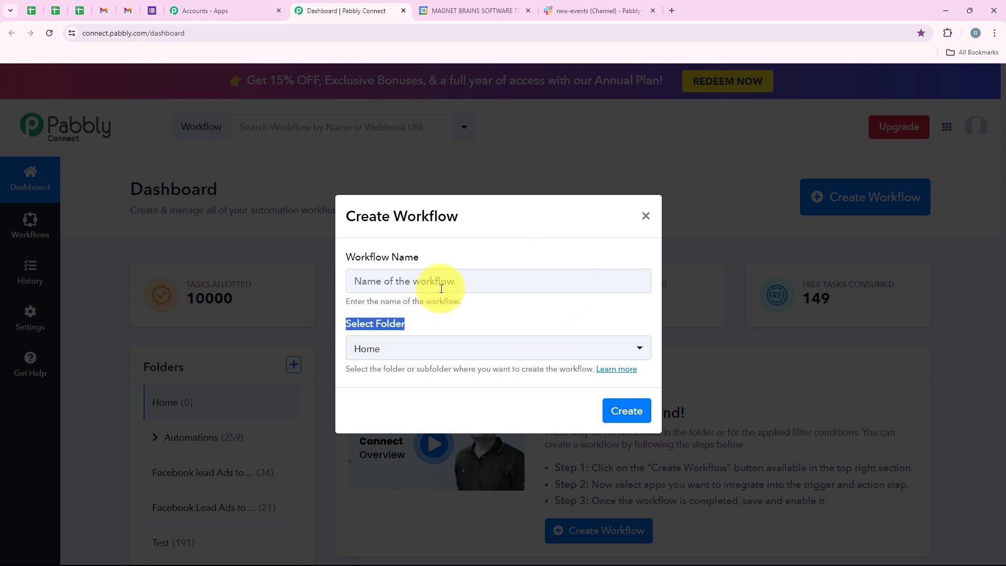
click(408, 351)
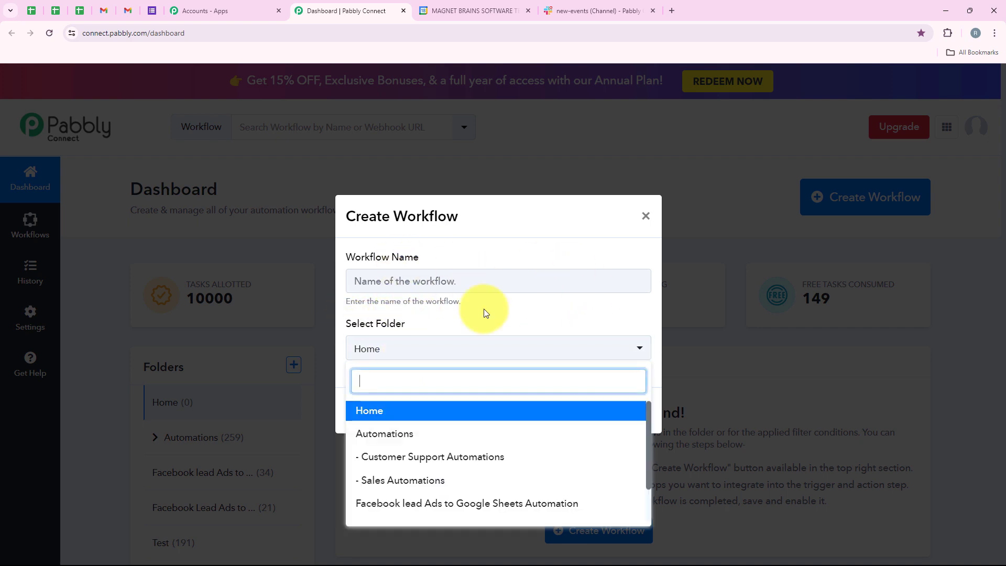
click(545, 433)
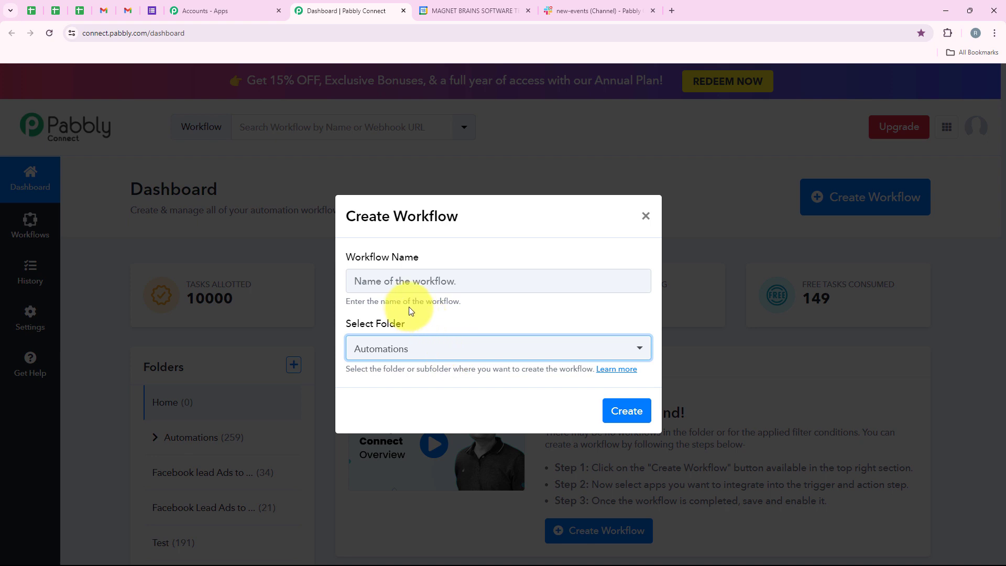
click(427, 288)
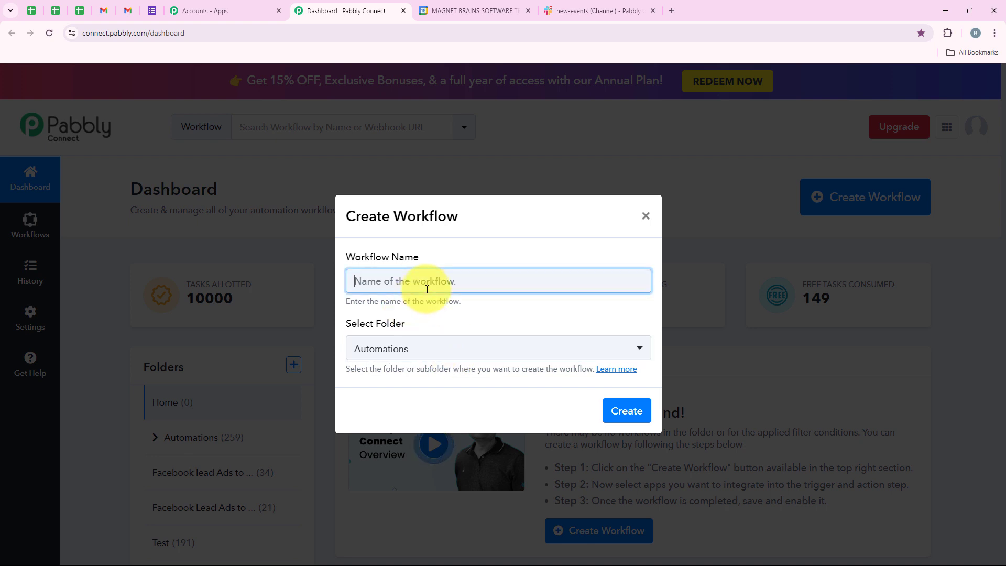
text(How to Send Google Calendar Event Notifications on Slack)
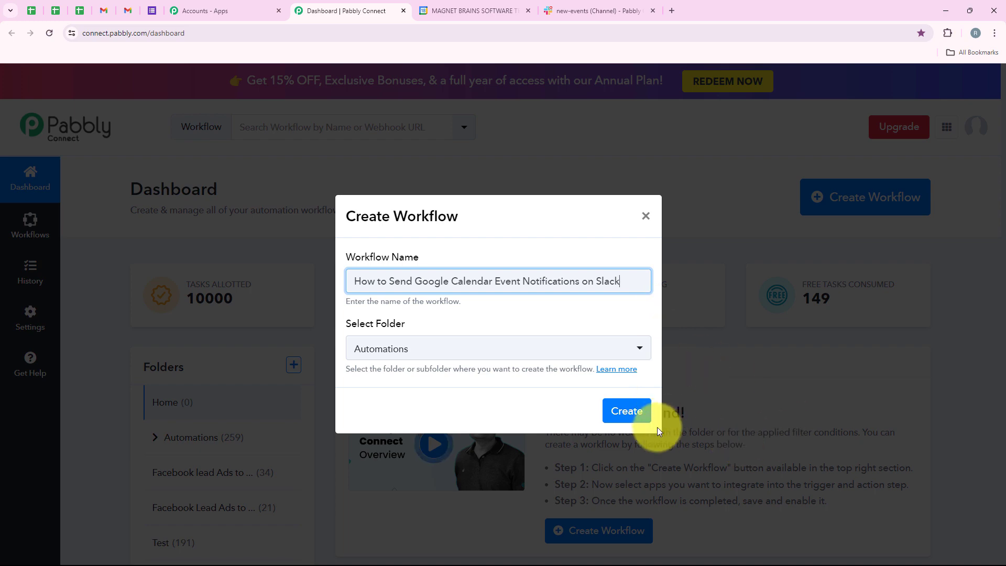
click(632, 417)
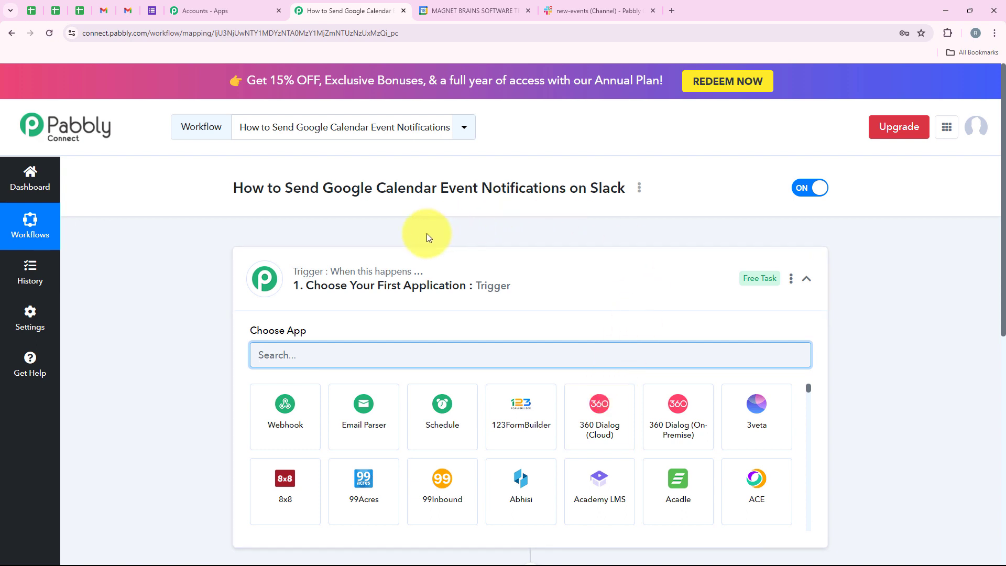
- Search the trigger's app chooser for 'Google Calendar' and select it as the trigger app
click(526, 297)
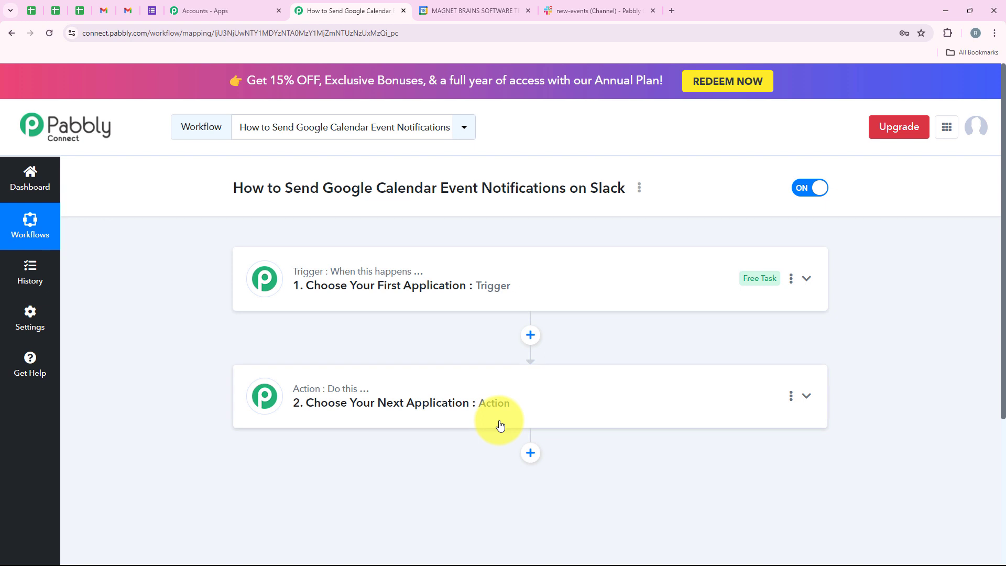
mouse_move(339, 275)
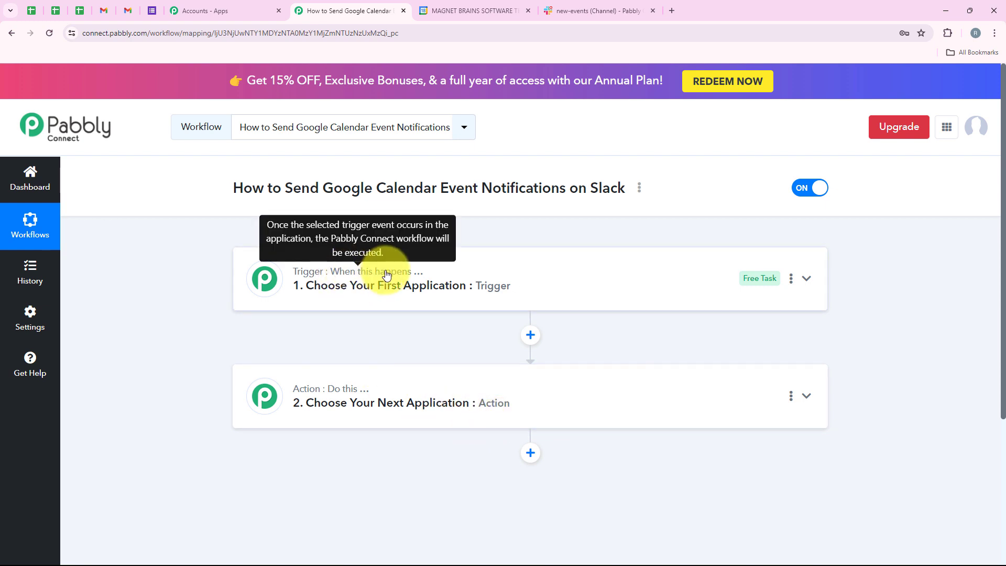
mouse_move(341, 397)
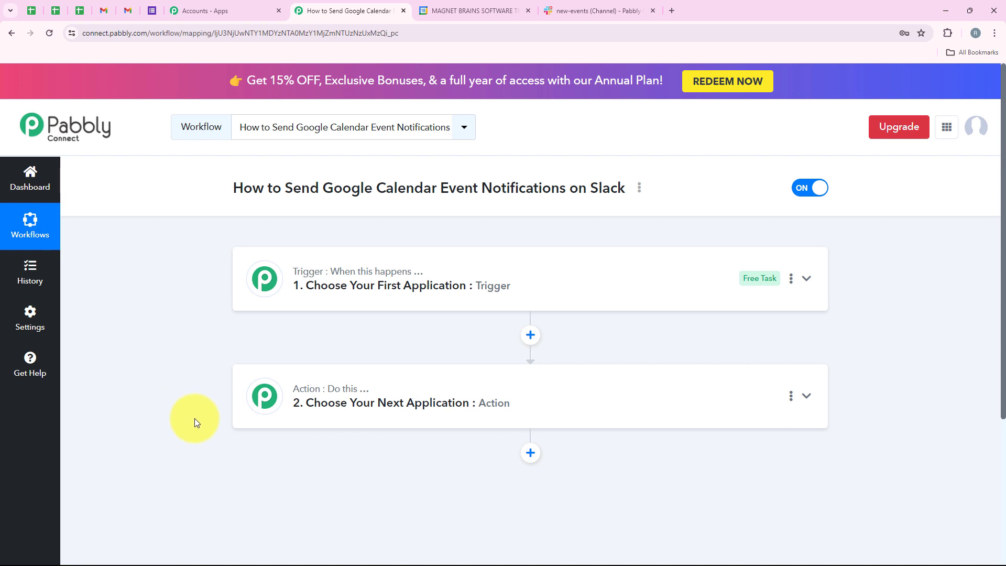
click(461, 283)
click(318, 358)
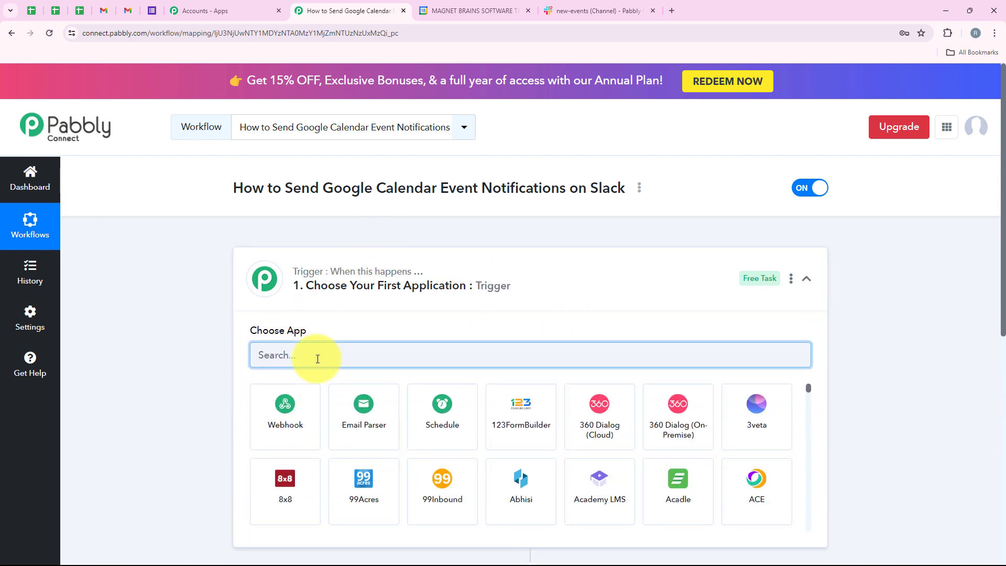
text(Google C)
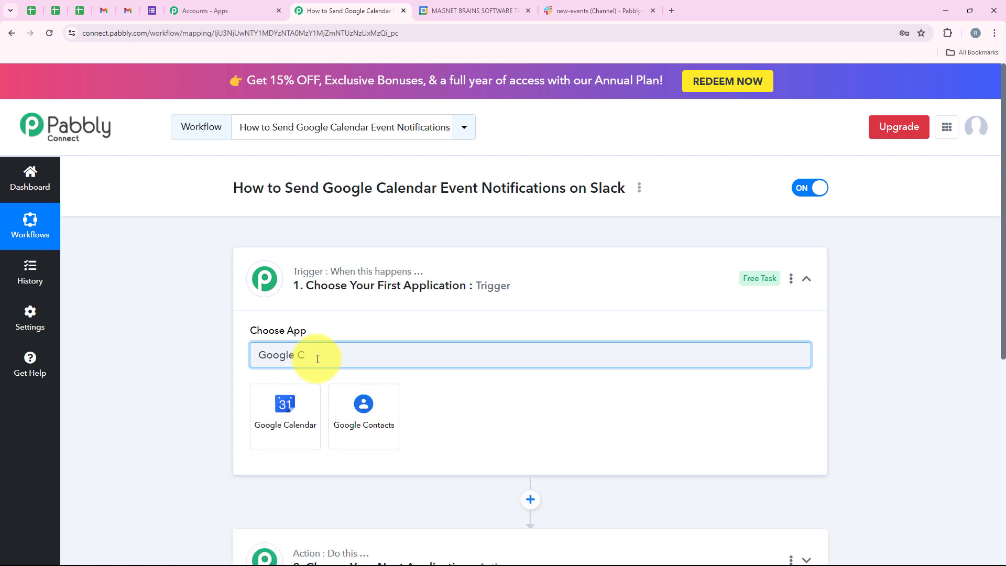
text(s)
key(BackSpace)
text(a)
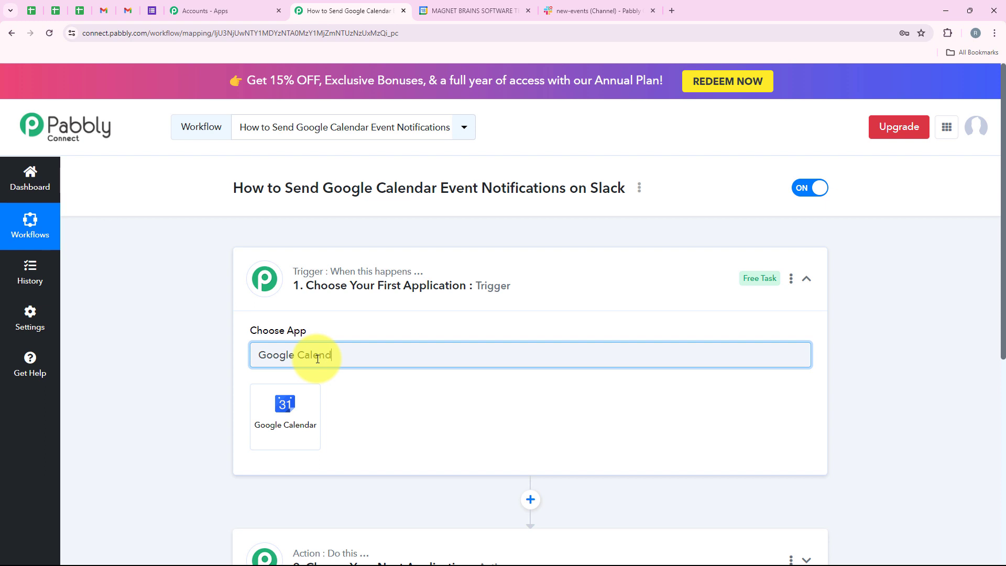
text(lend)
click(286, 414)
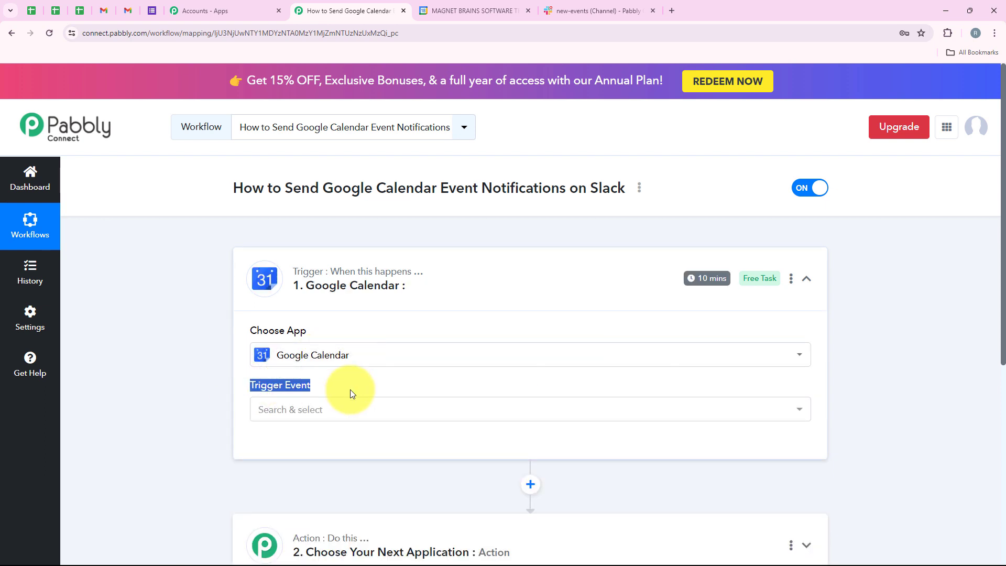
- Choose the New Event trigger and connect a Google account, allowing Calendar access
click(351, 413)
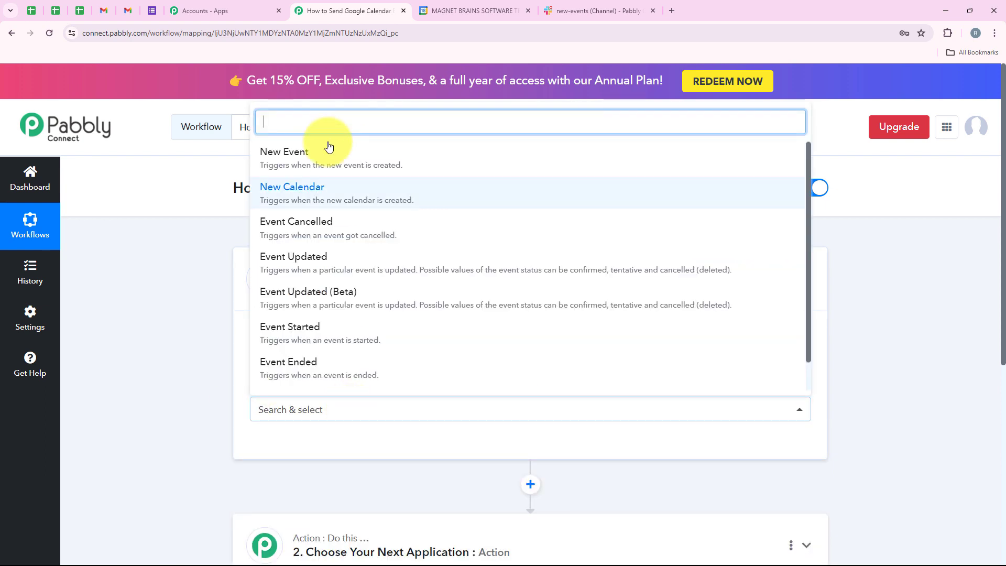
click(295, 160)
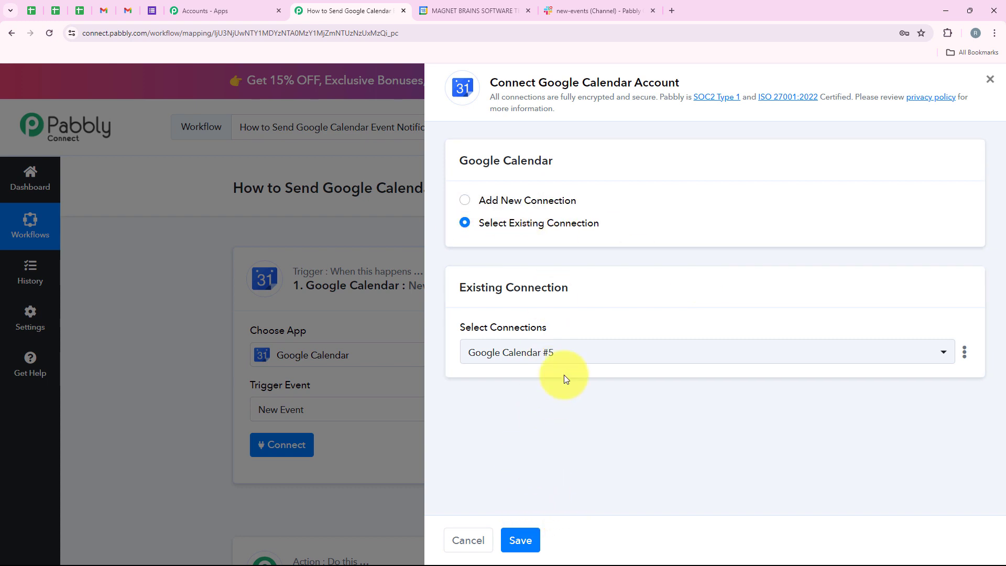
click(532, 195)
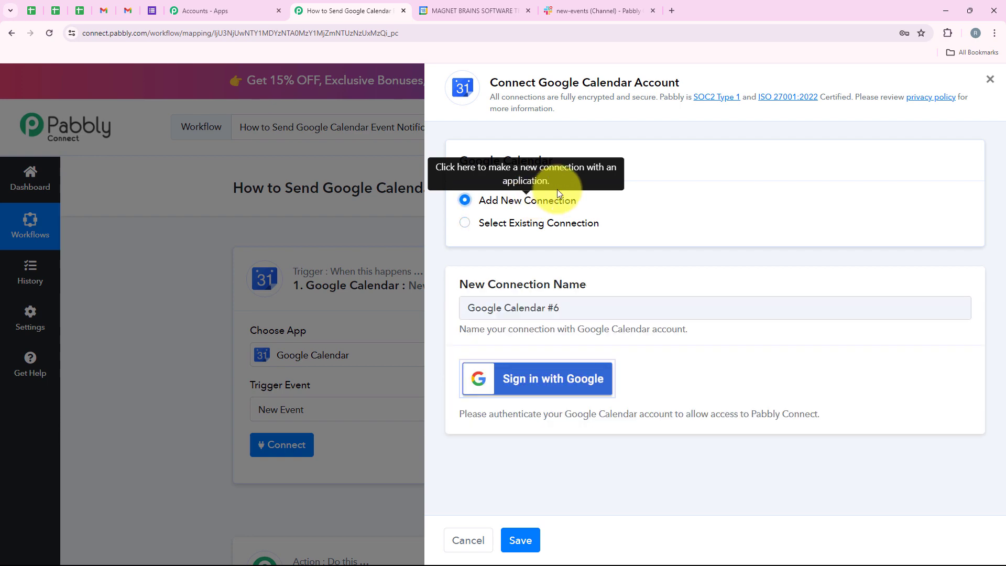
click(571, 383)
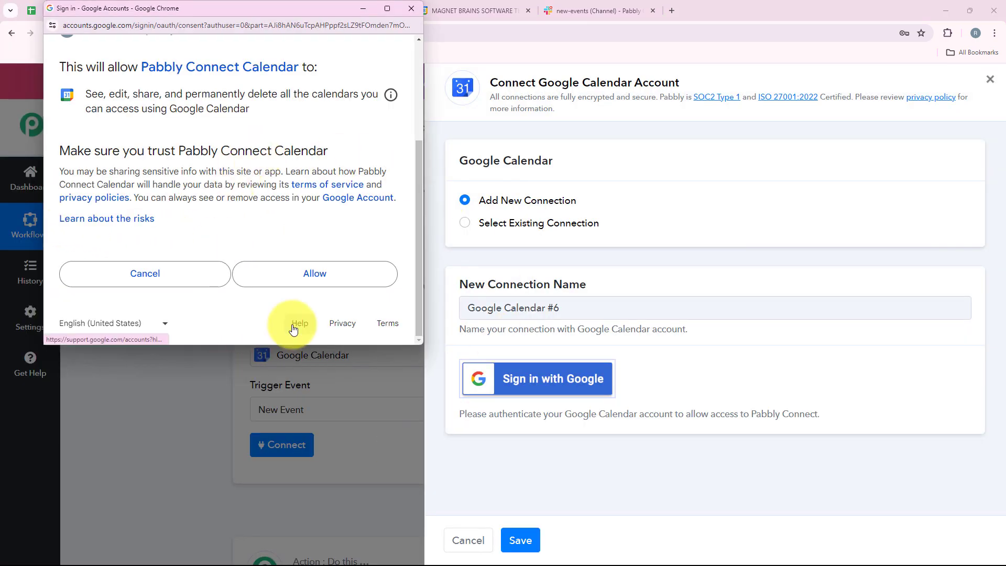
click(299, 287)
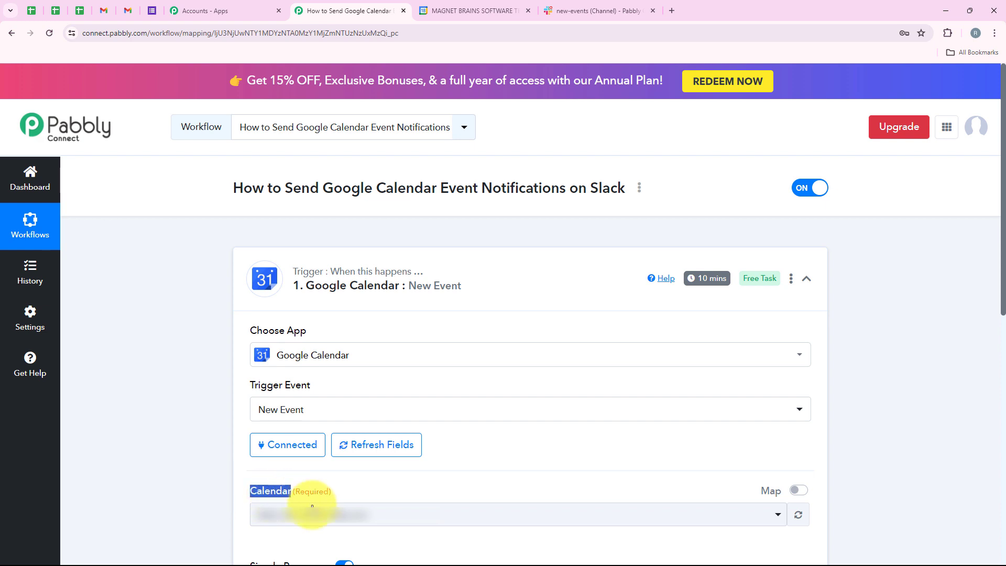
- Check the existing calendars in Google Calendar, then set the trigger's Calendar field to Pabbly
click(472, 10)
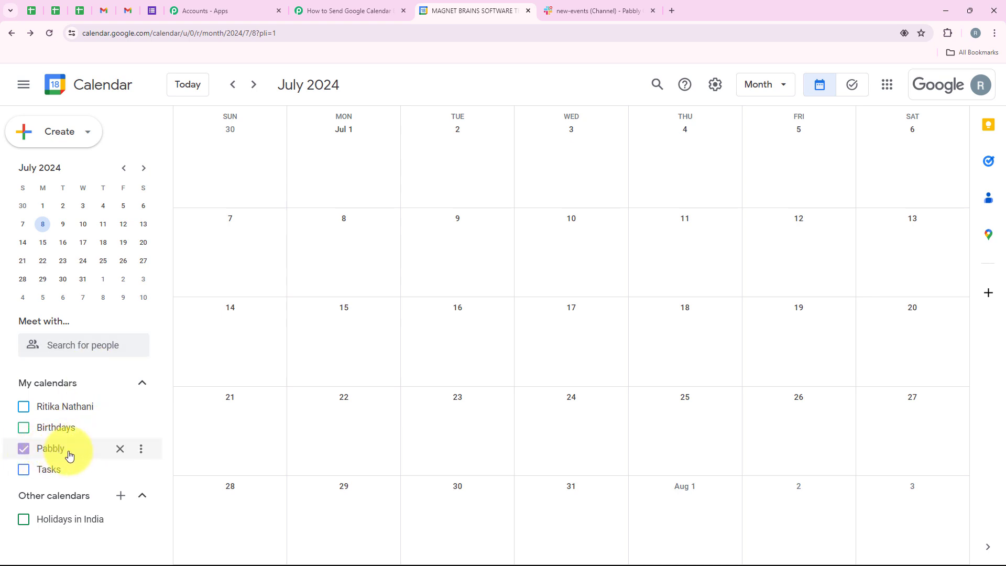
click(370, 10)
click(290, 511)
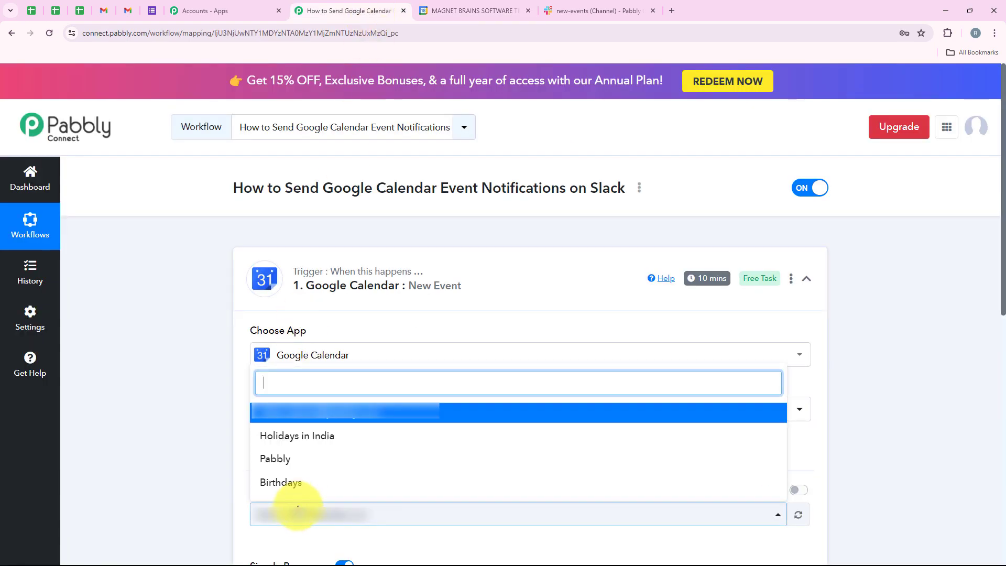
click(283, 467)
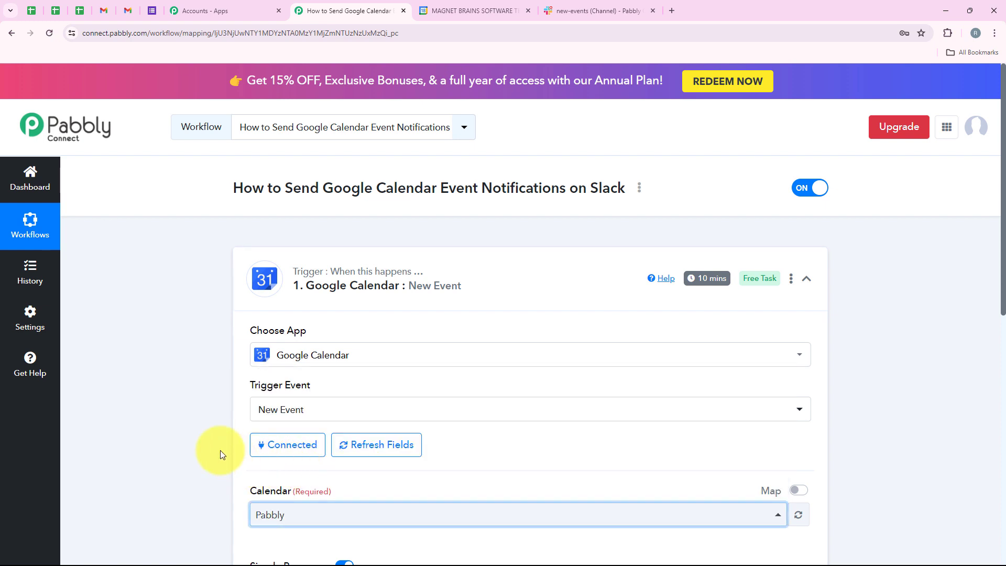
scroll(220, 451, down, 2)
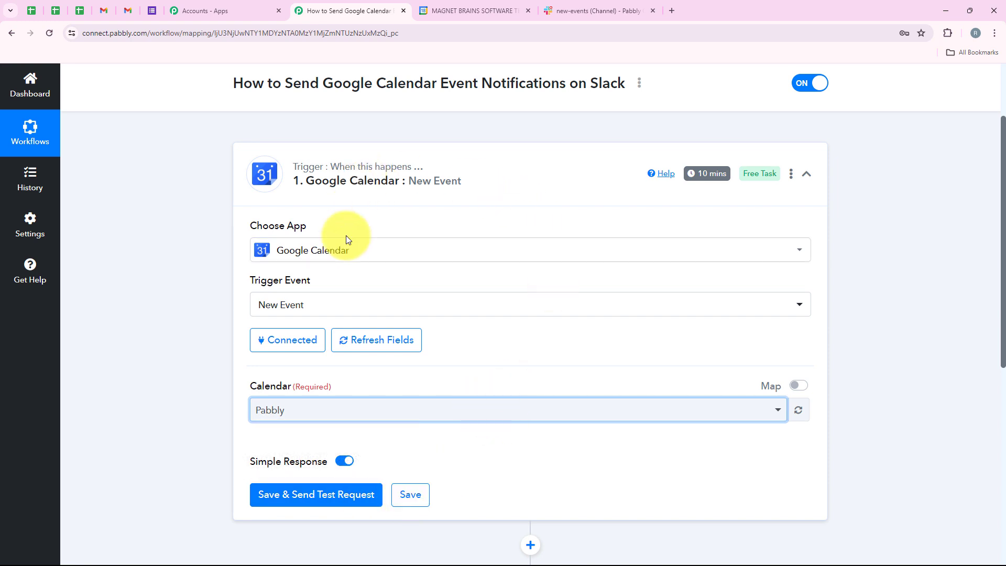
scroll(361, 238, up, 2)
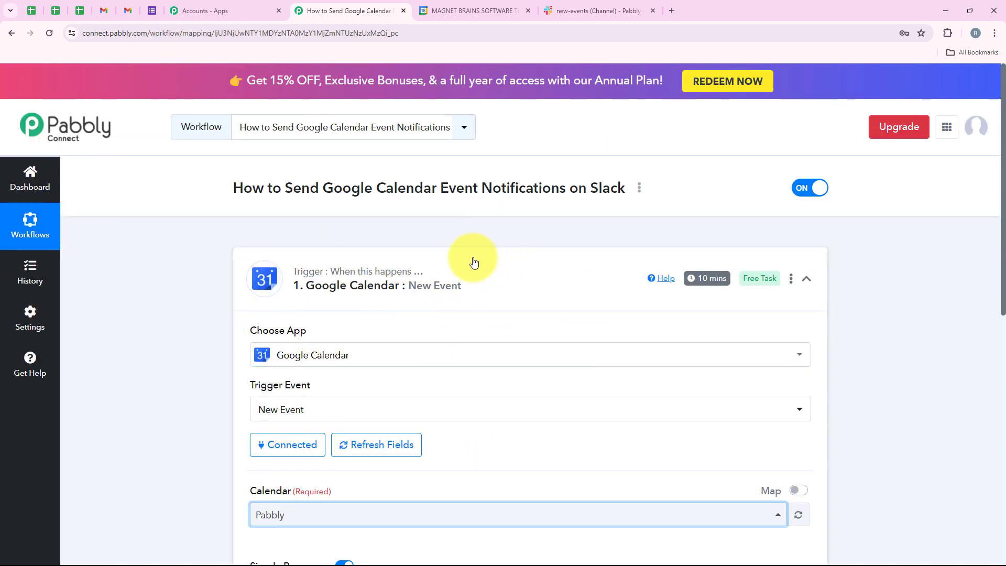
mouse_move(703, 290)
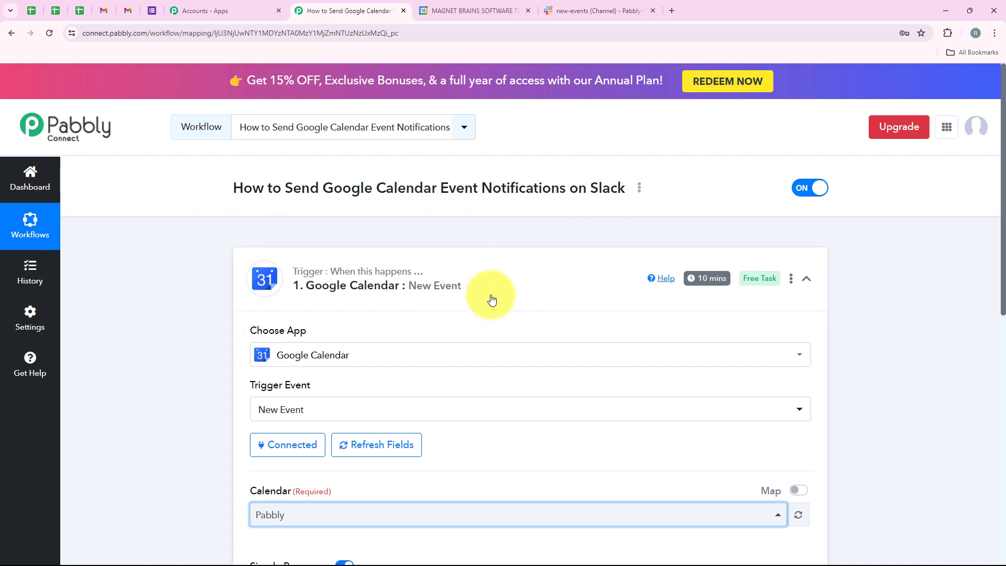
scroll(660, 307, down, 2)
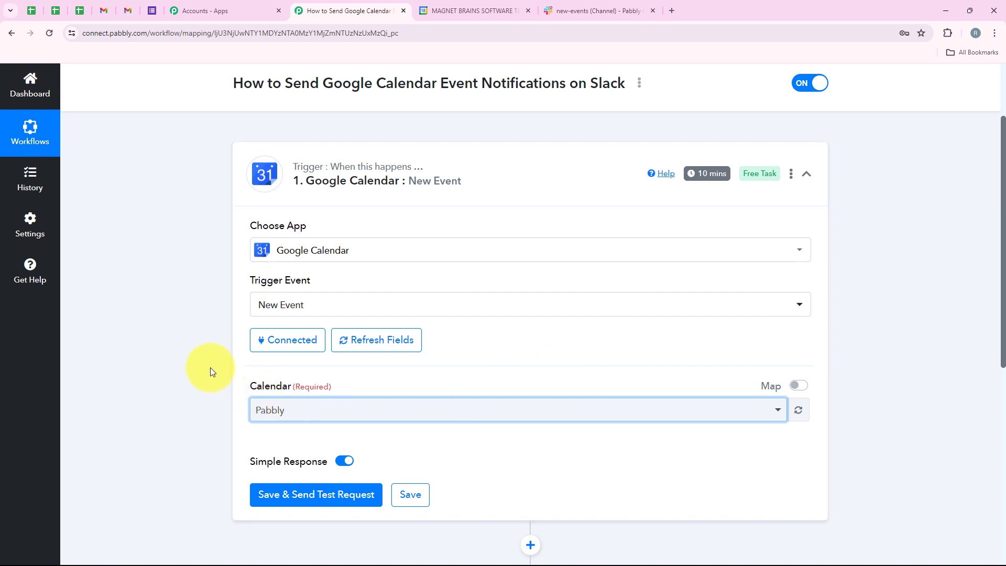
- Start a new Google Calendar event on July 9 titled 'Know About Automation'
click(503, 5)
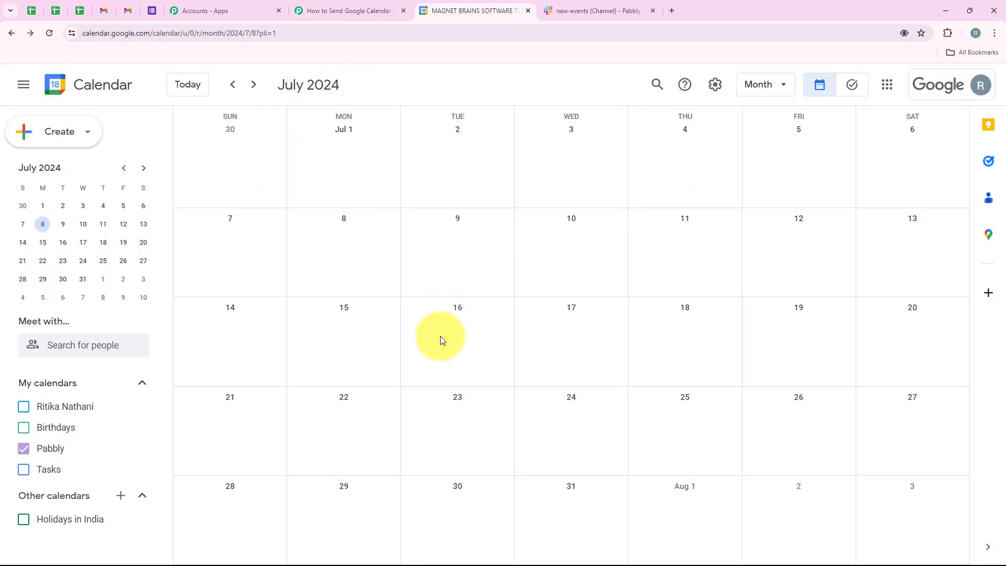
click(393, 7)
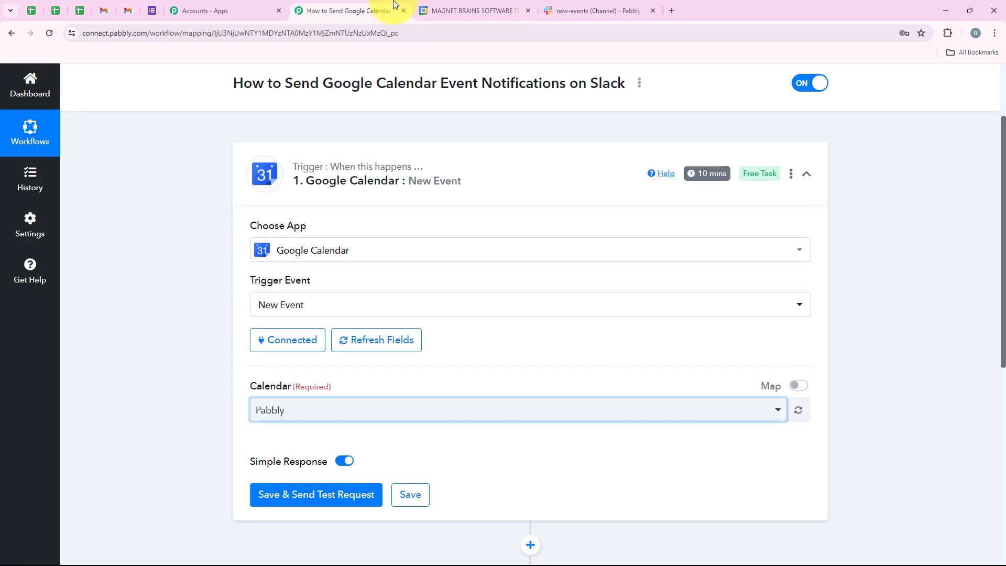
click(482, 4)
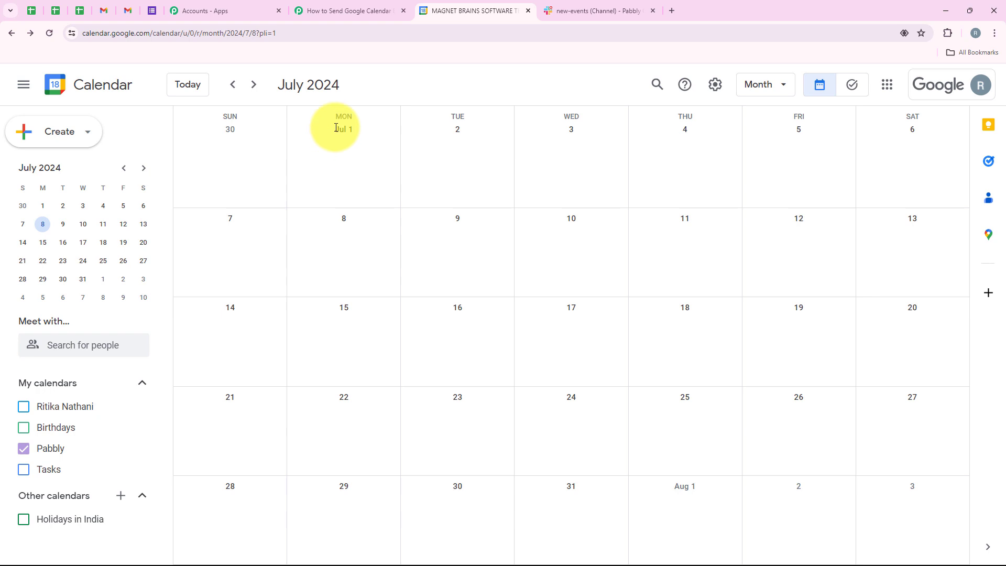
click(454, 239)
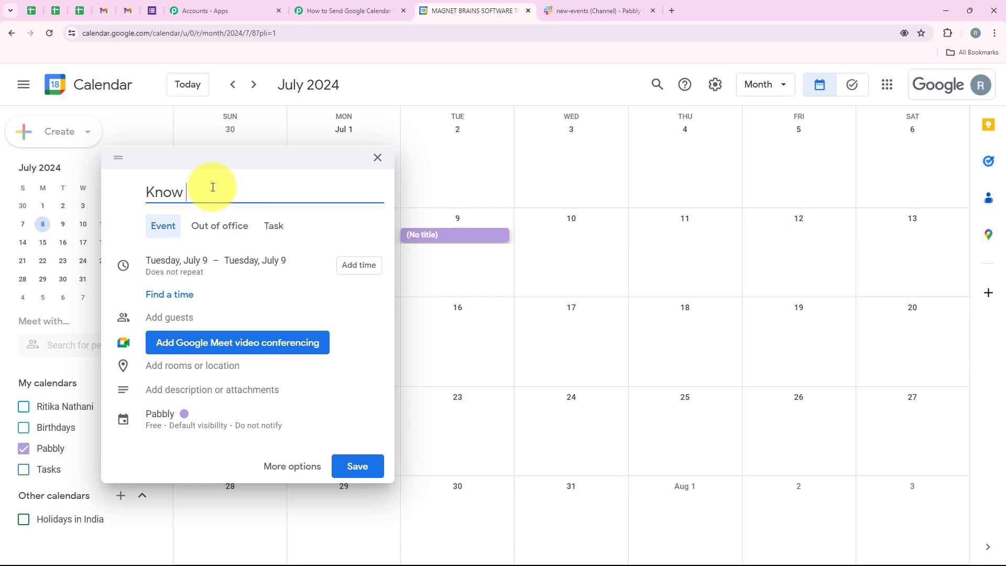
text(Know About Automation)
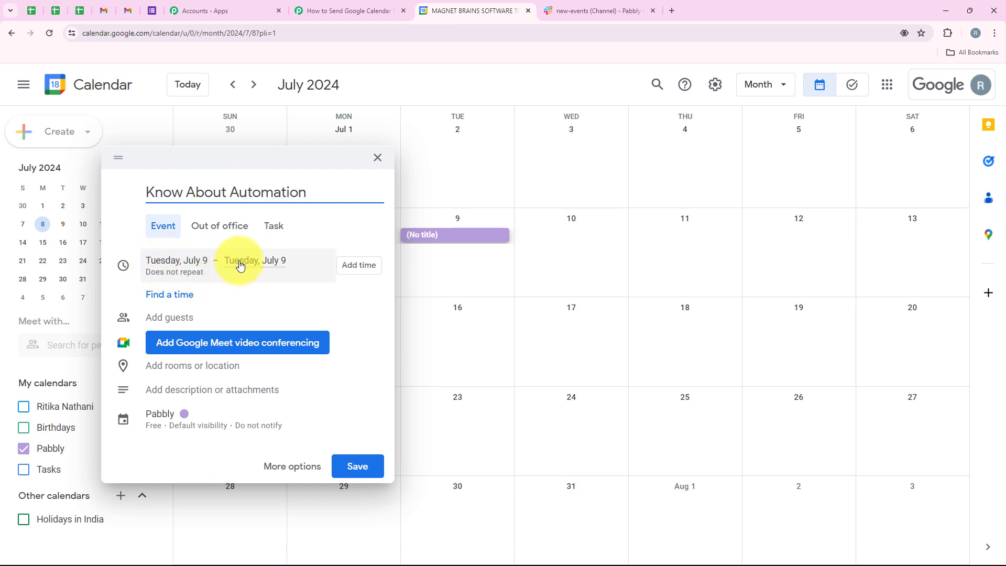
- Set the event to run from 2:00pm to 5:00pm
click(356, 270)
click(199, 262)
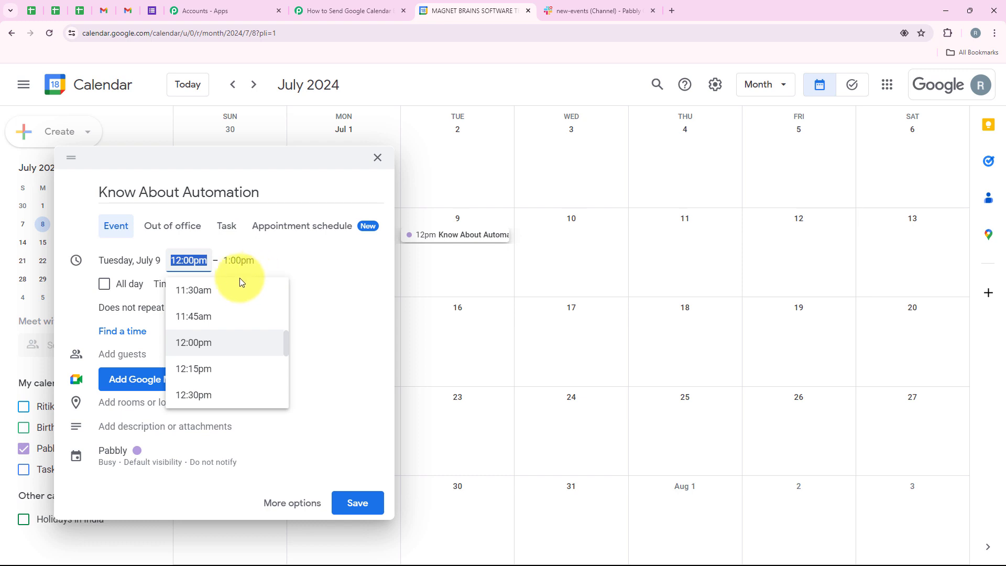
scroll(268, 367, down, 2)
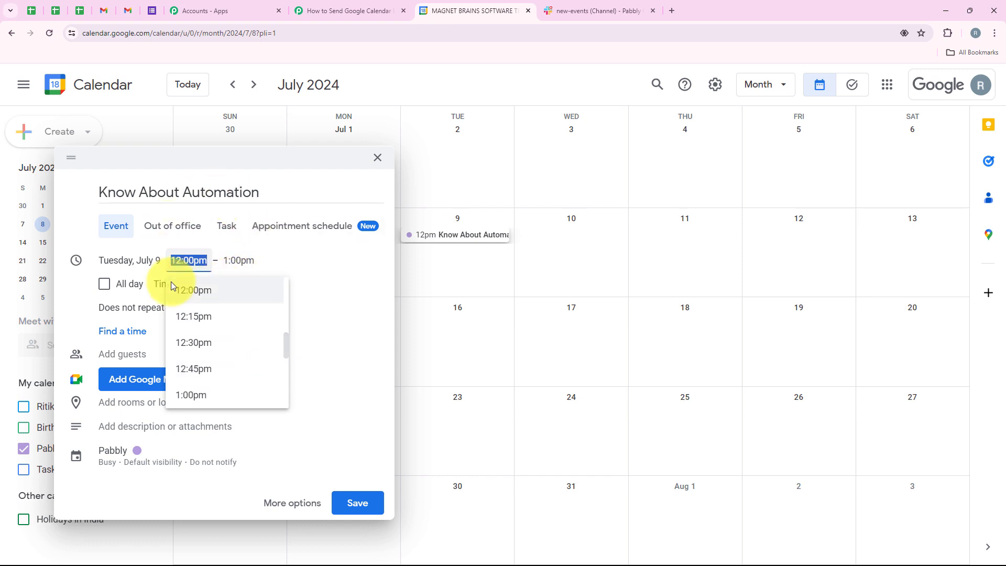
scroll(216, 329, down, 2)
scroll(231, 379, down, 3)
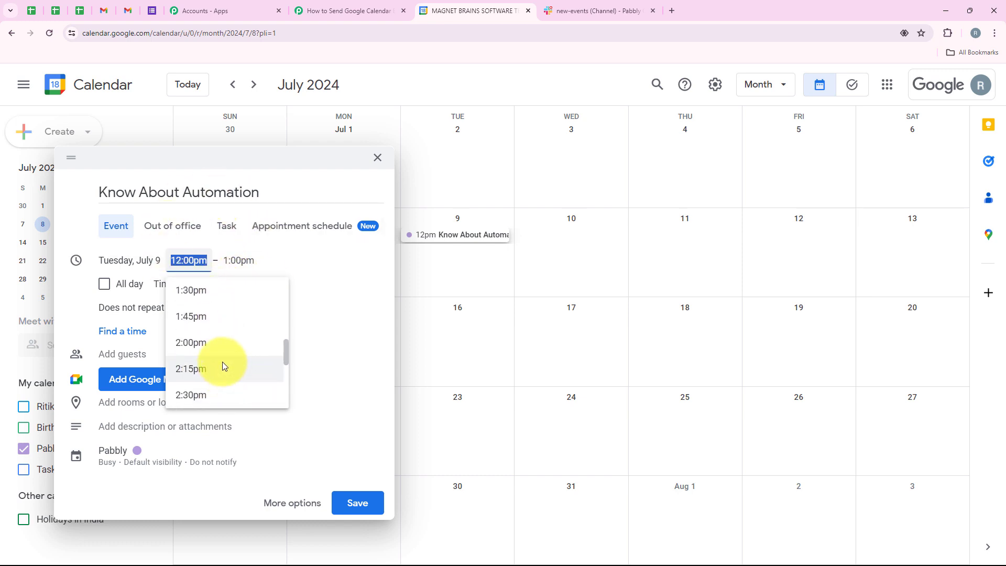
click(226, 346)
click(232, 262)
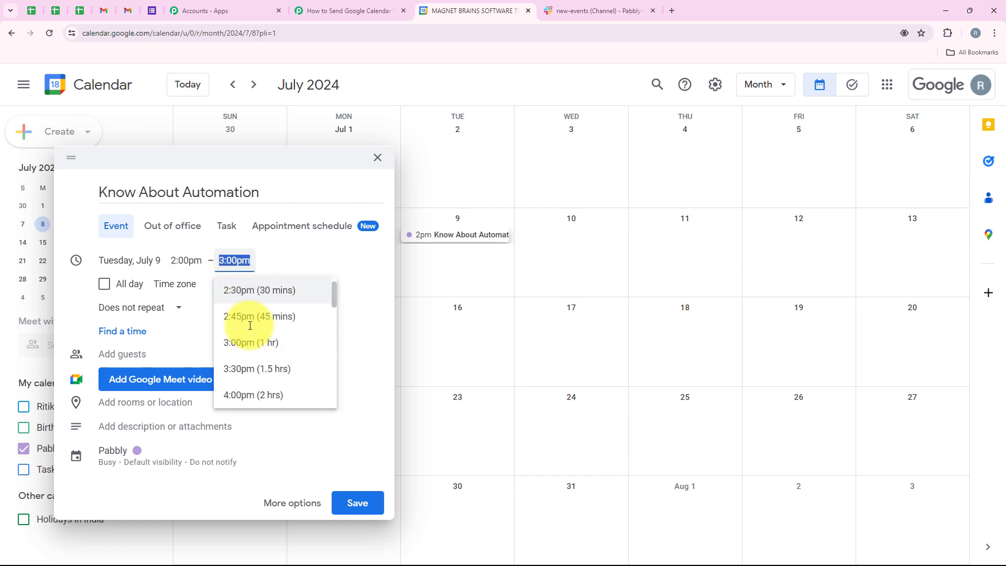
click(263, 390)
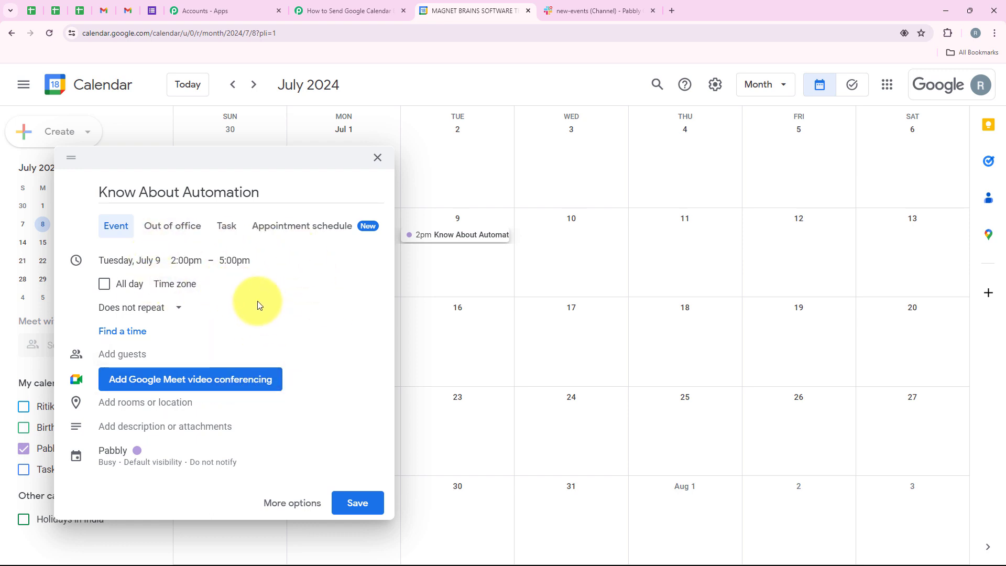
- Add Google Meet conferencing, save the event, and review its details
click(241, 379)
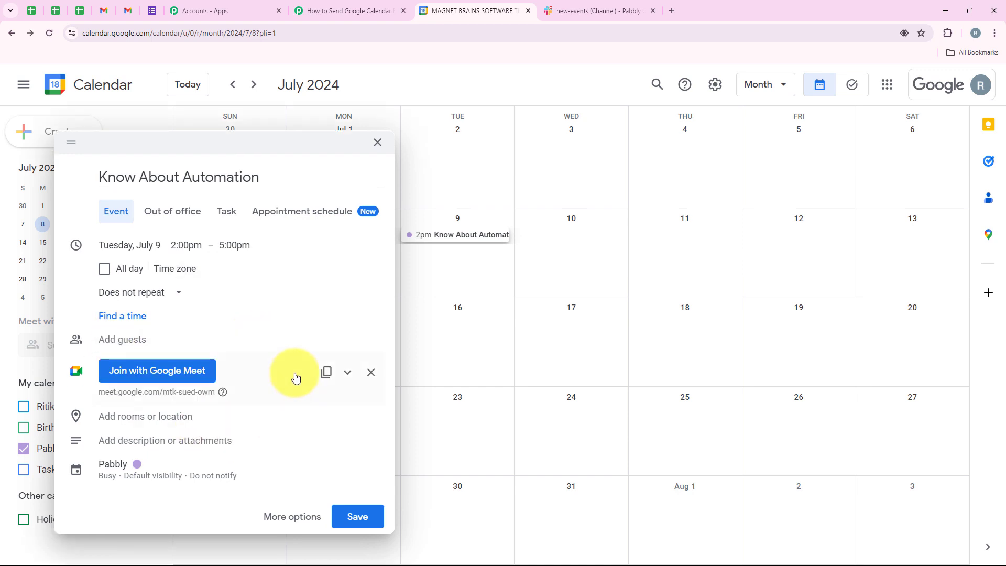
click(365, 523)
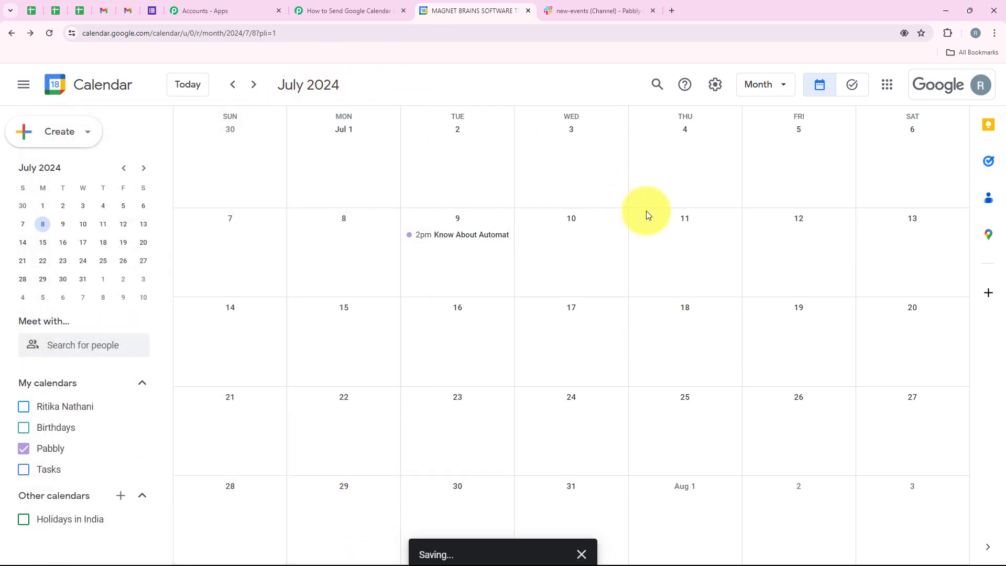
click(444, 241)
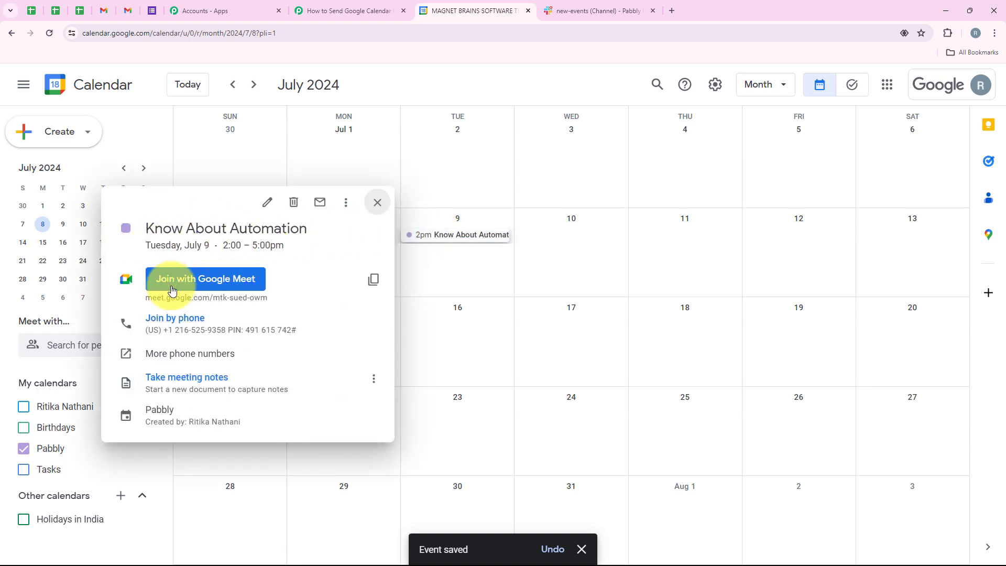
click(384, 208)
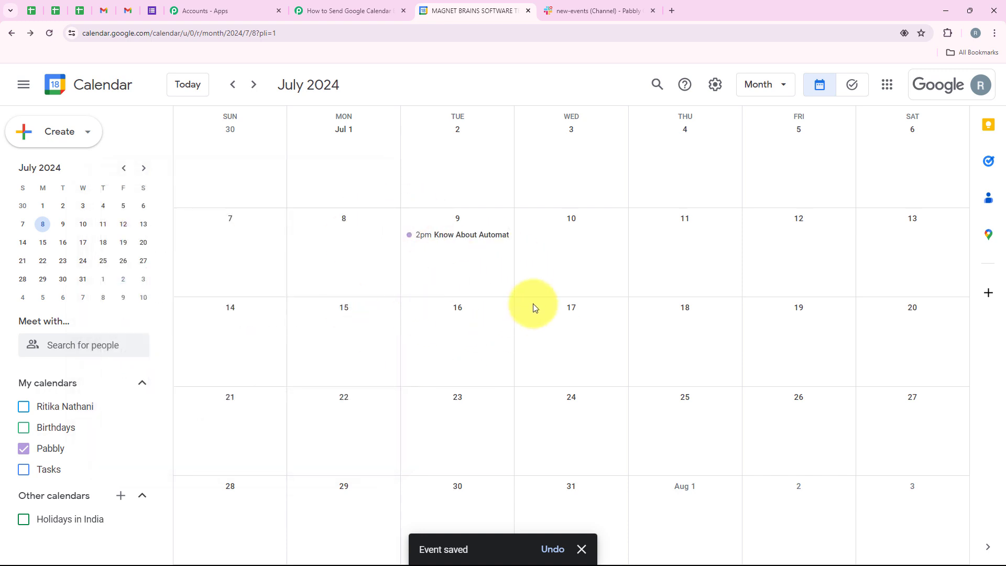
click(339, 4)
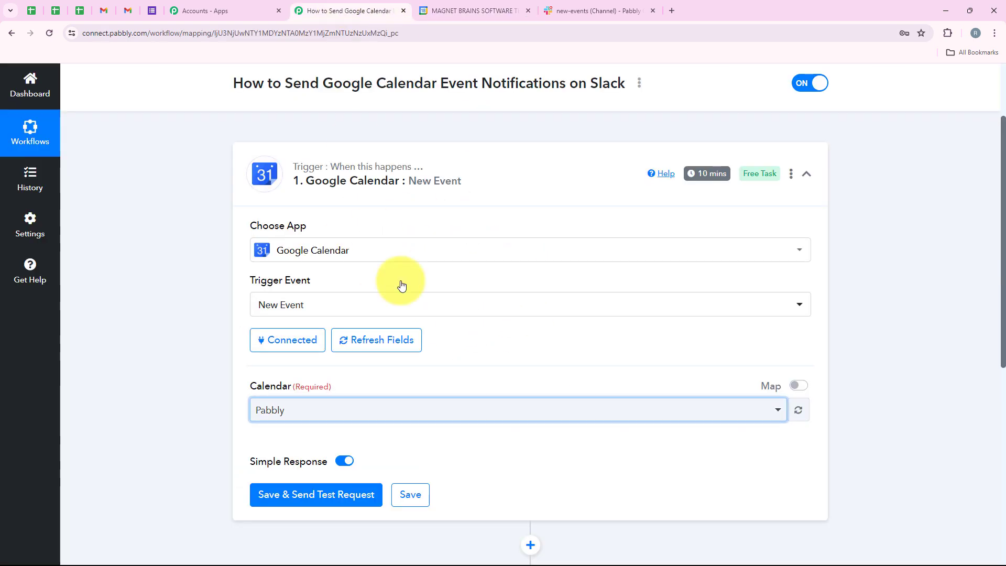
scroll(273, 472, down, 1)
click(330, 455)
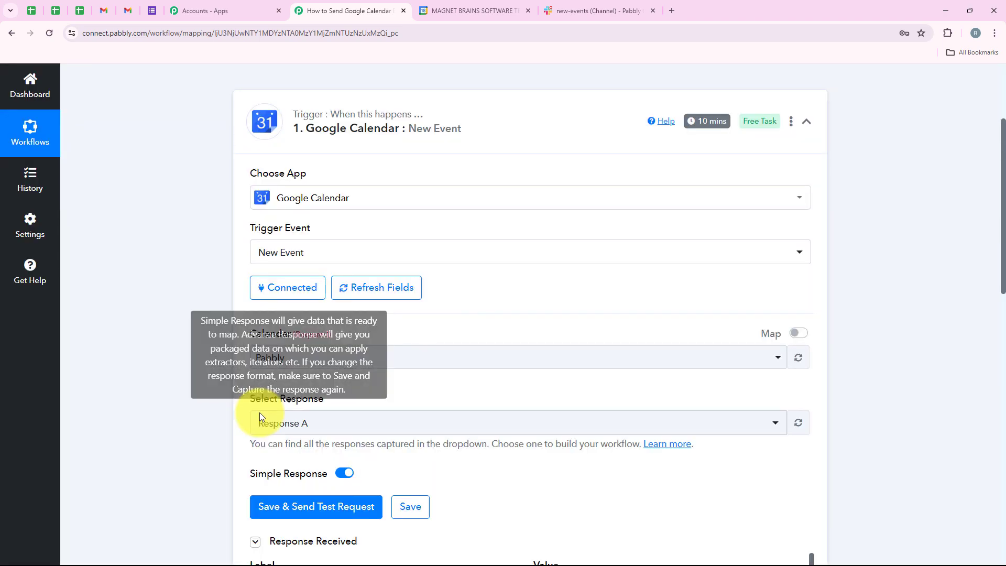
scroll(547, 220, down, 2)
scroll(547, 223, down, 6)
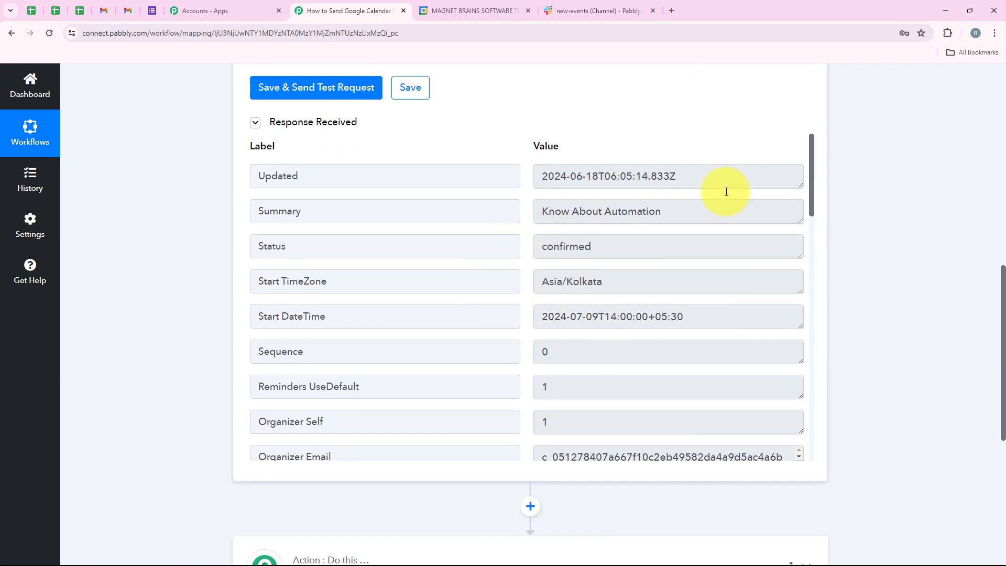
drag(698, 222, 541, 218)
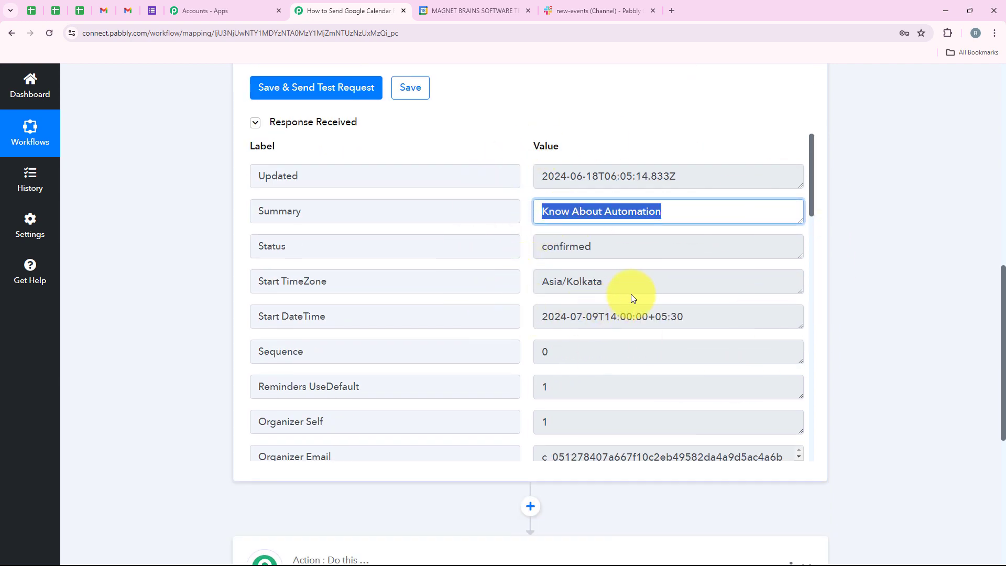
drag(635, 286, 505, 288)
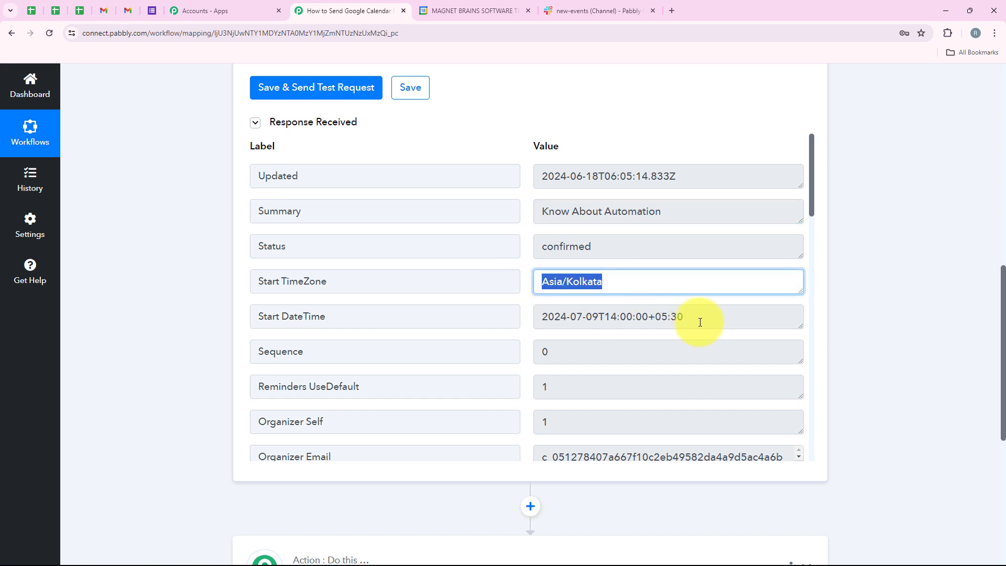
drag(700, 322, 423, 337)
scroll(445, 341, down, 3)
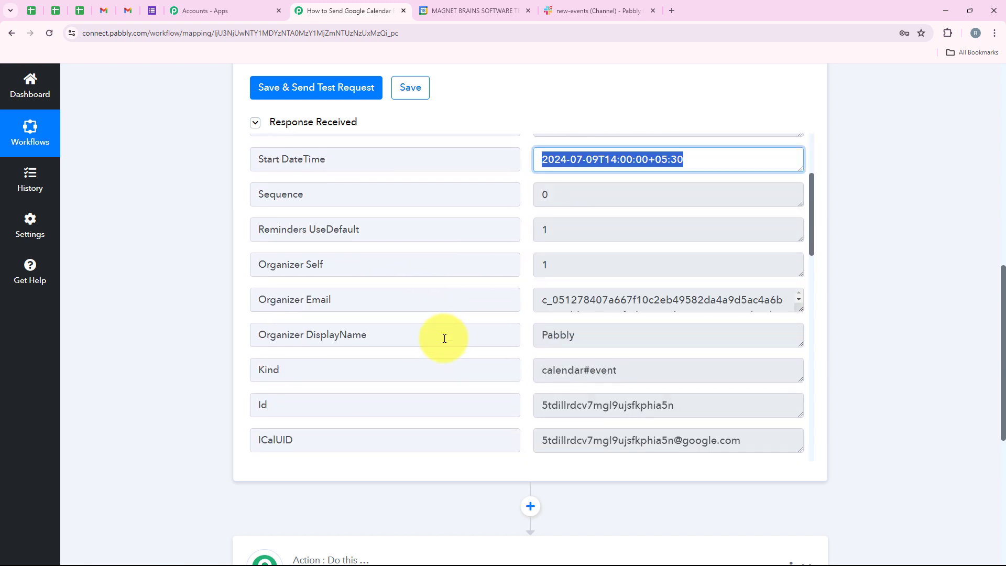
scroll(445, 338, down, 4)
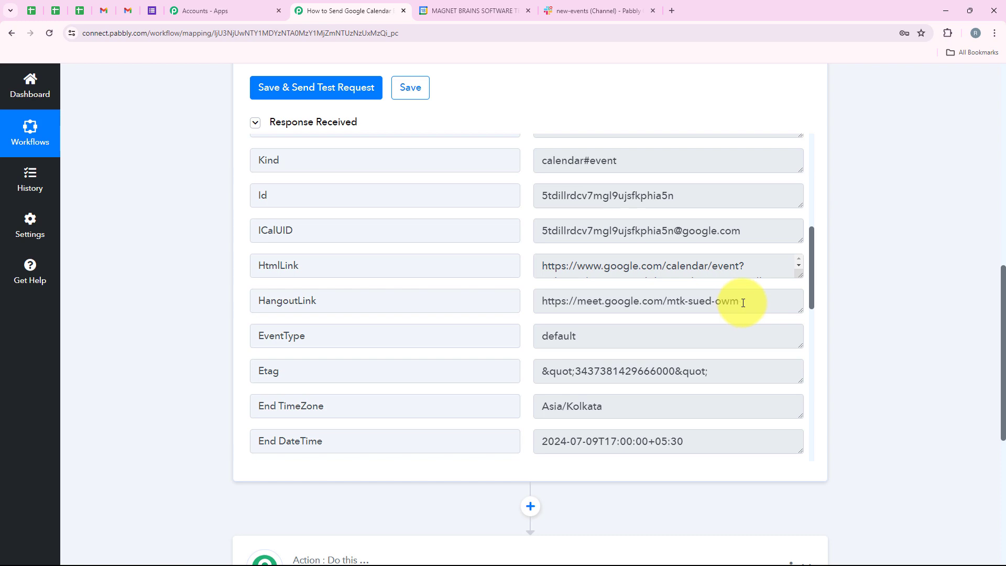
drag(743, 303, 443, 324)
drag(682, 436, 269, 400)
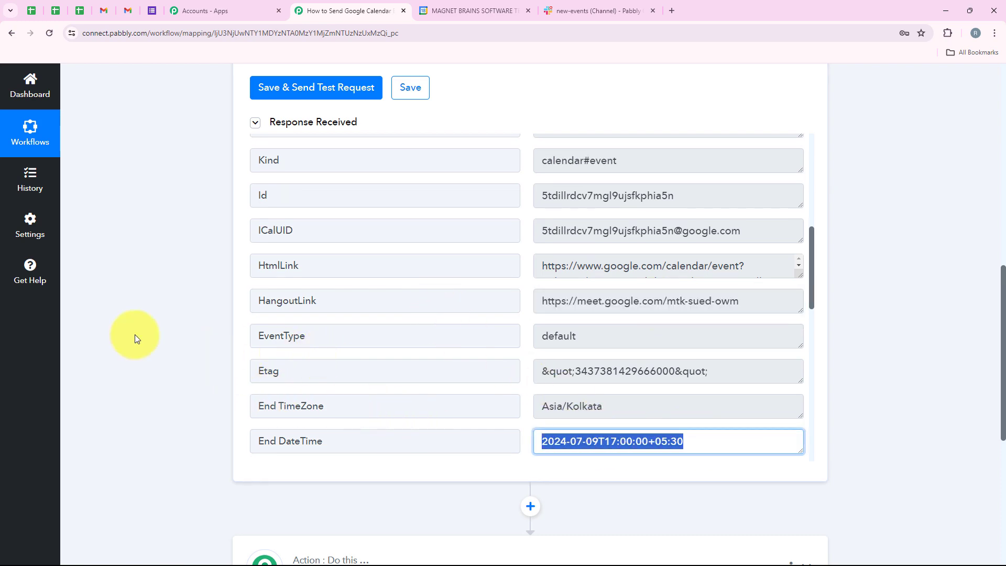
scroll(135, 337, up, 15)
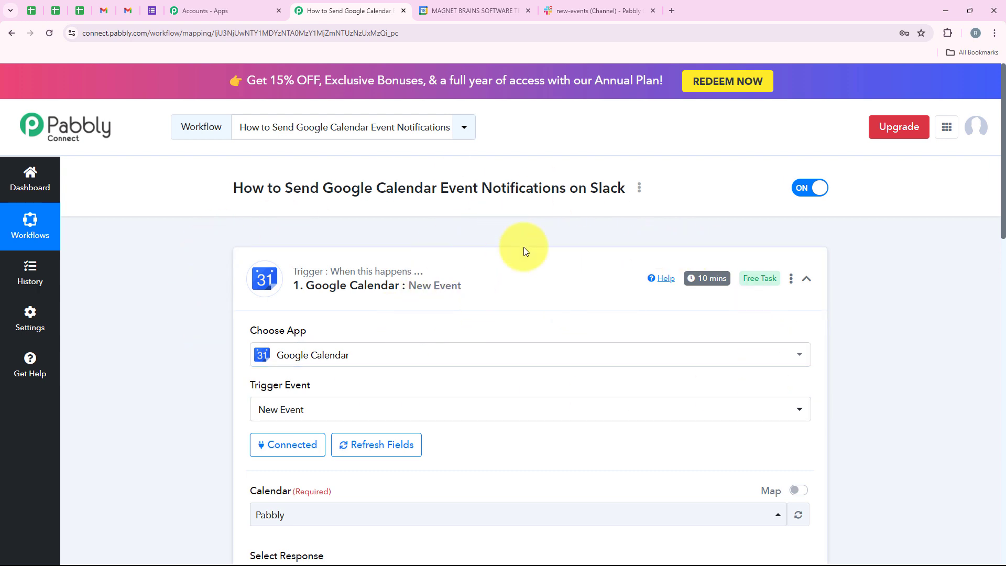
mouse_move(703, 288)
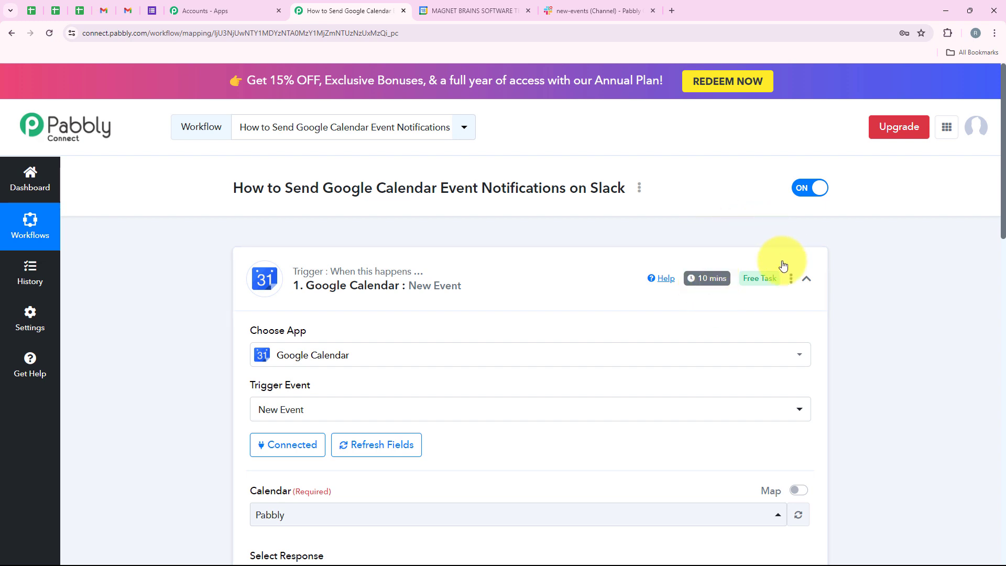
click(791, 281)
click(747, 342)
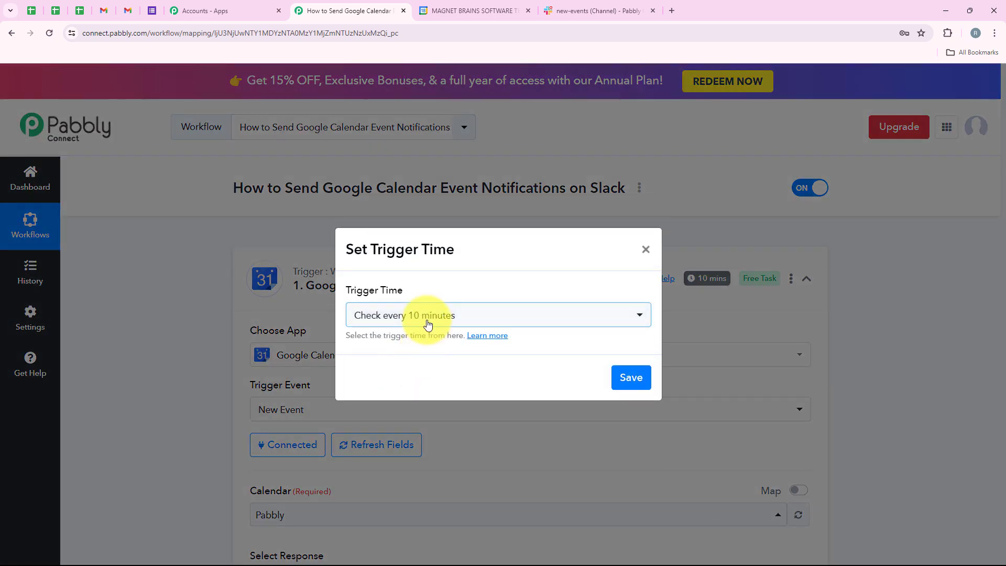
click(427, 317)
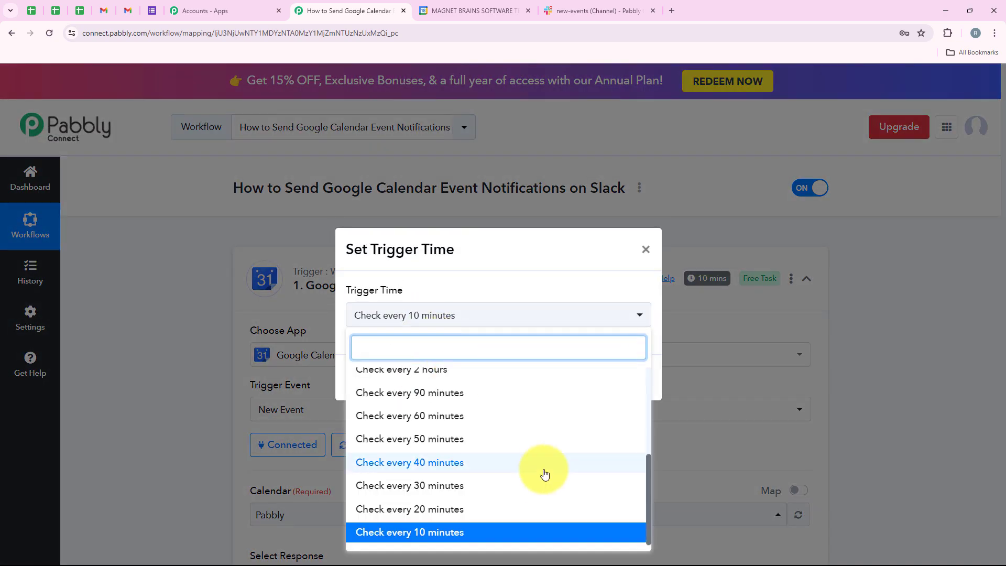
scroll(545, 466, up, 2)
scroll(545, 464, up, 3)
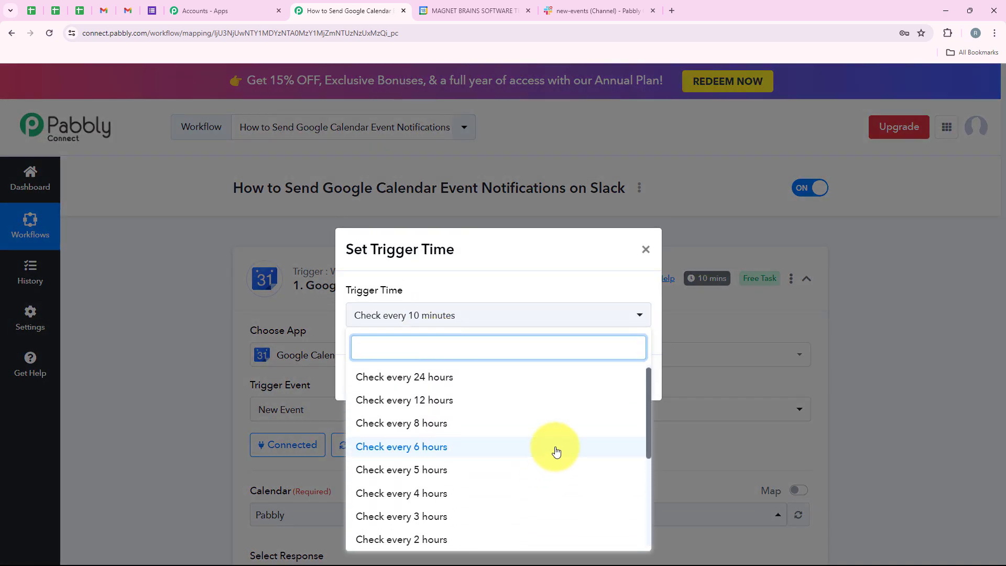
scroll(573, 400, down, 5)
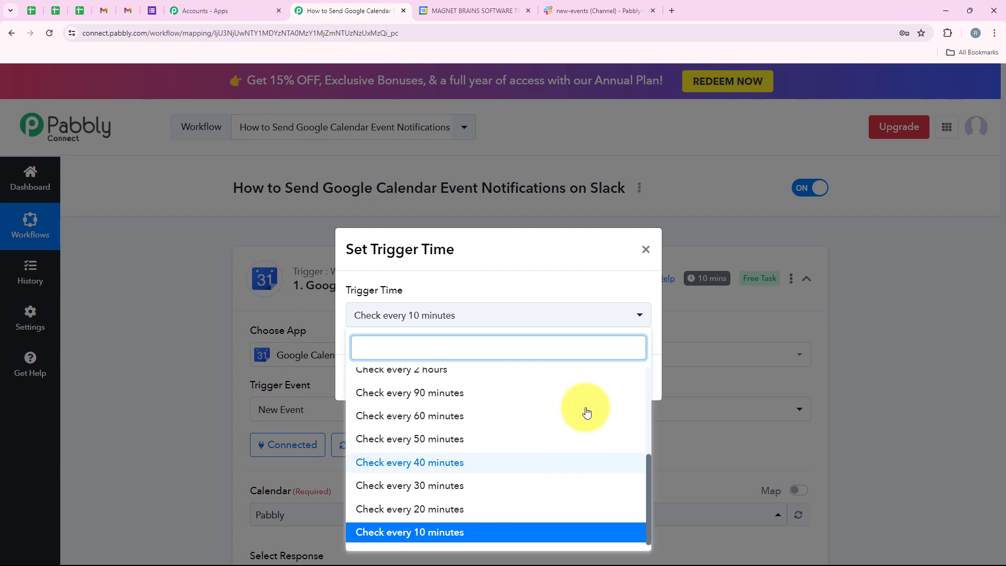
click(645, 250)
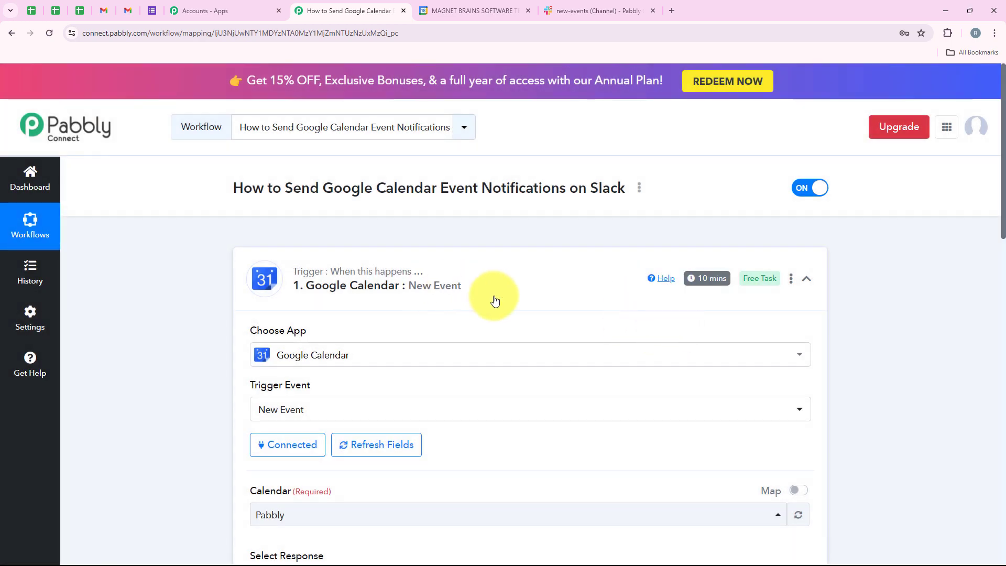
scroll(495, 300, down, 2)
scroll(446, 402, down, 1)
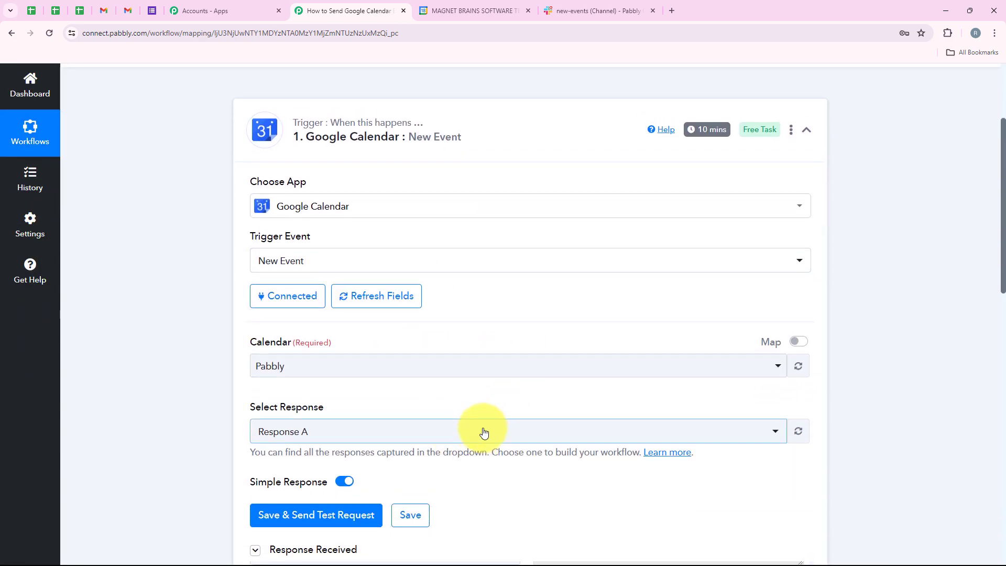
scroll(644, 361, down, 7)
drag(704, 371, 502, 373)
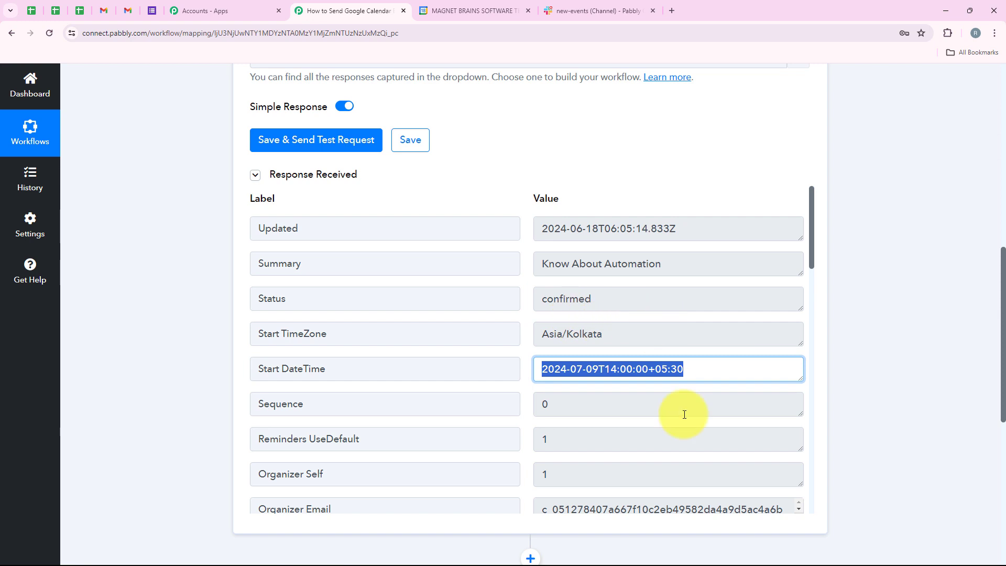
click(922, 332)
scroll(923, 335, down, 1)
scroll(918, 332, down, 2)
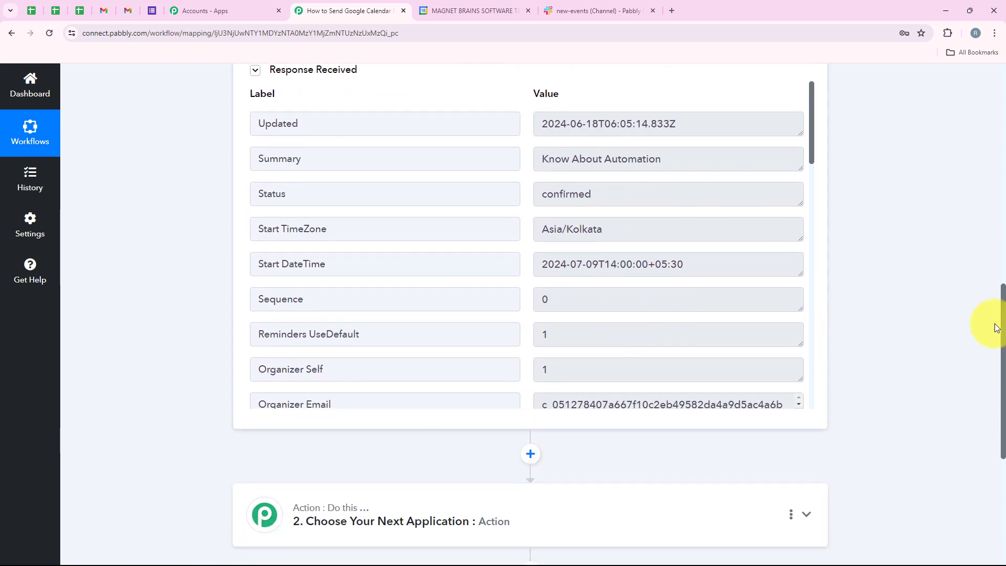
scroll(454, 271, down, 4)
- Set step 2 to Date/Time Formatter (Pabbly) with Format Date with Time Zone, and connect it
click(454, 274)
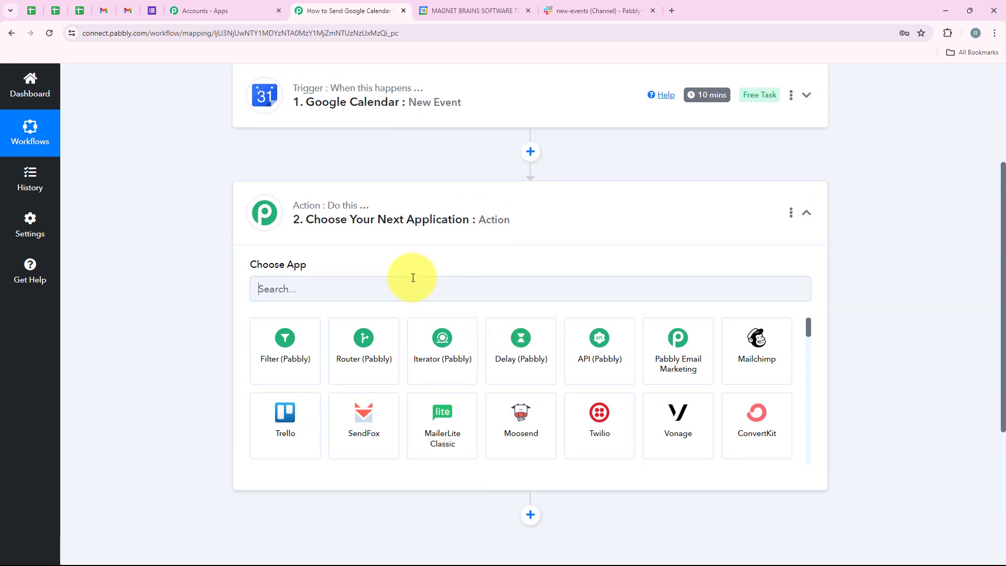
text(Da)
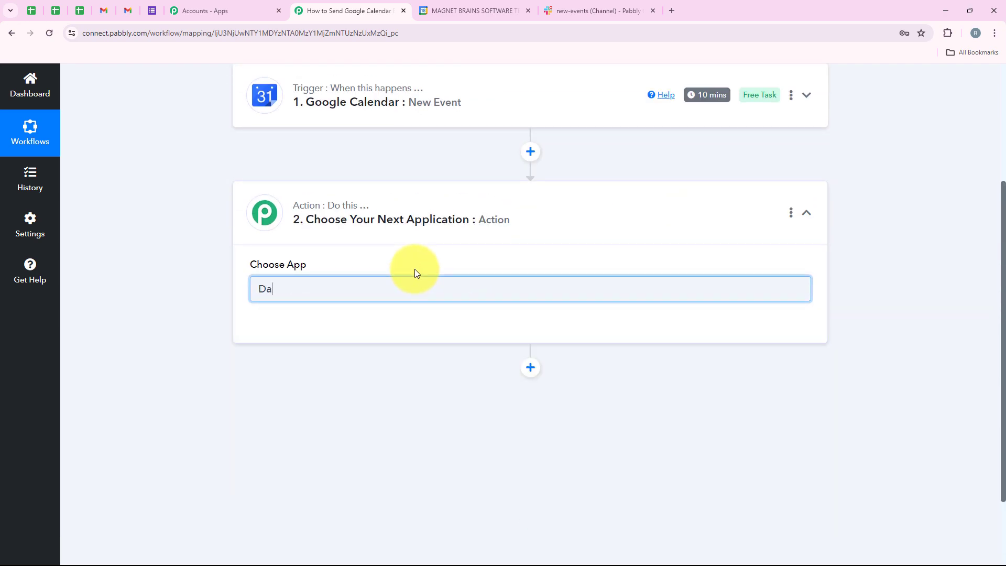
text(te)
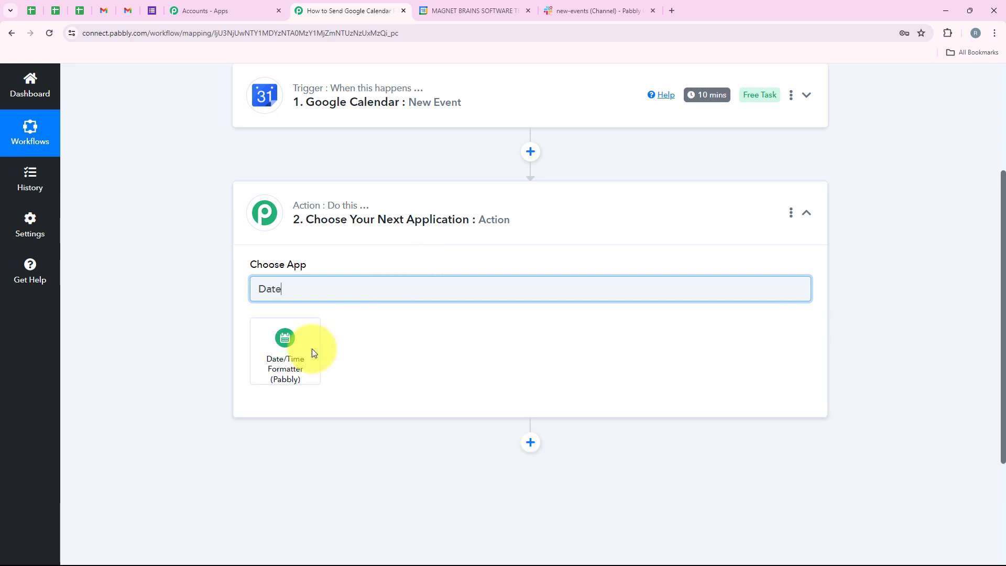
click(304, 352)
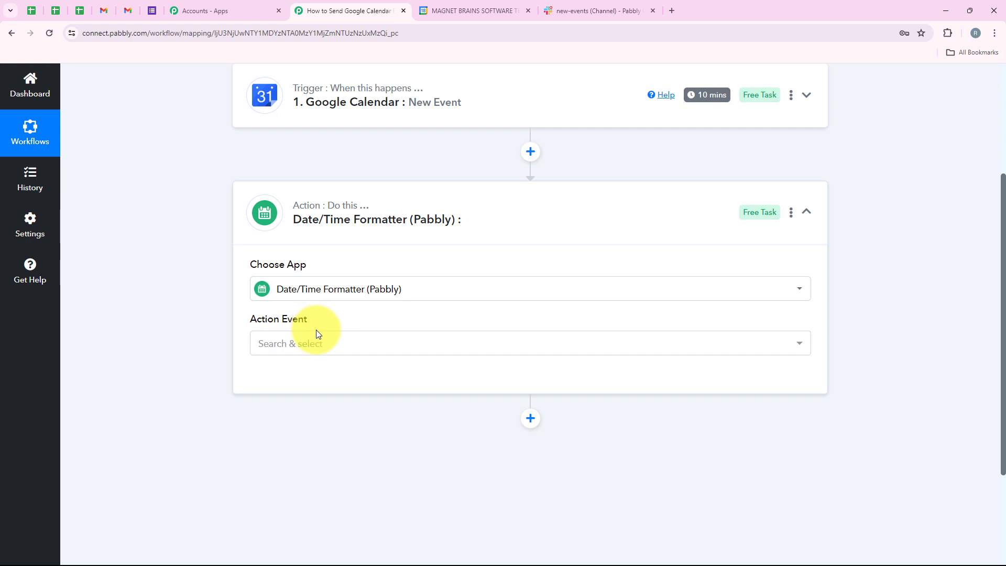
drag(247, 324, 314, 316)
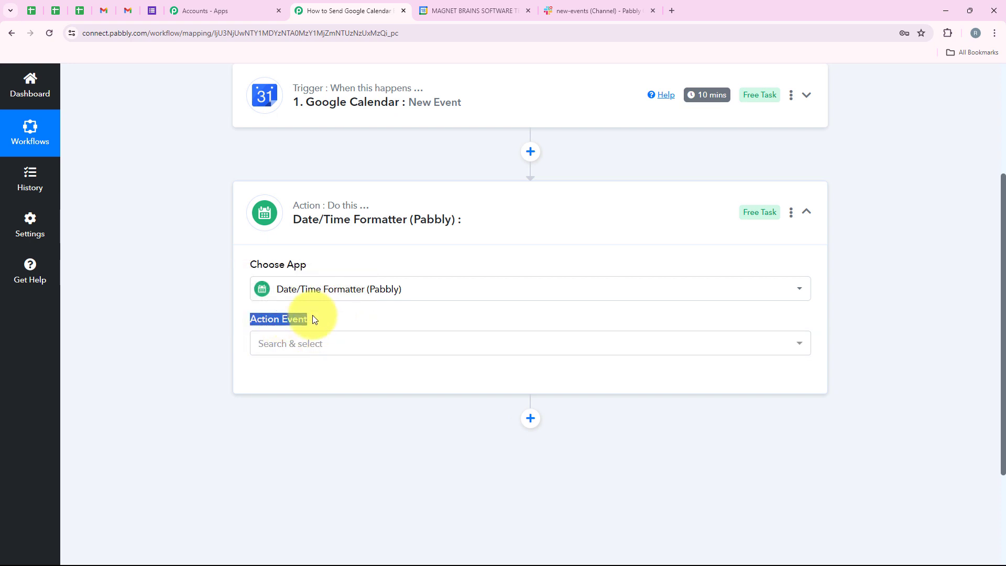
click(323, 343)
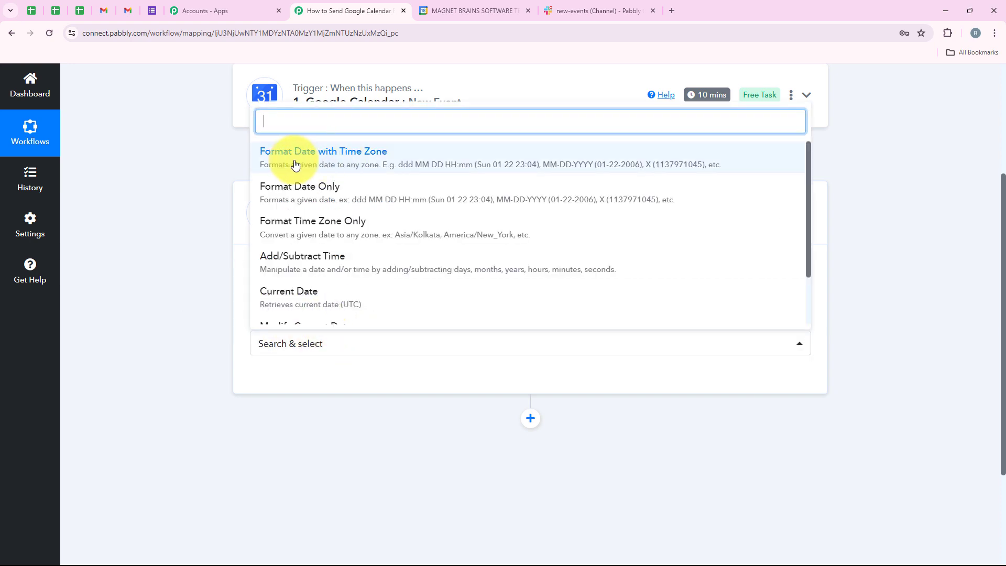
click(347, 159)
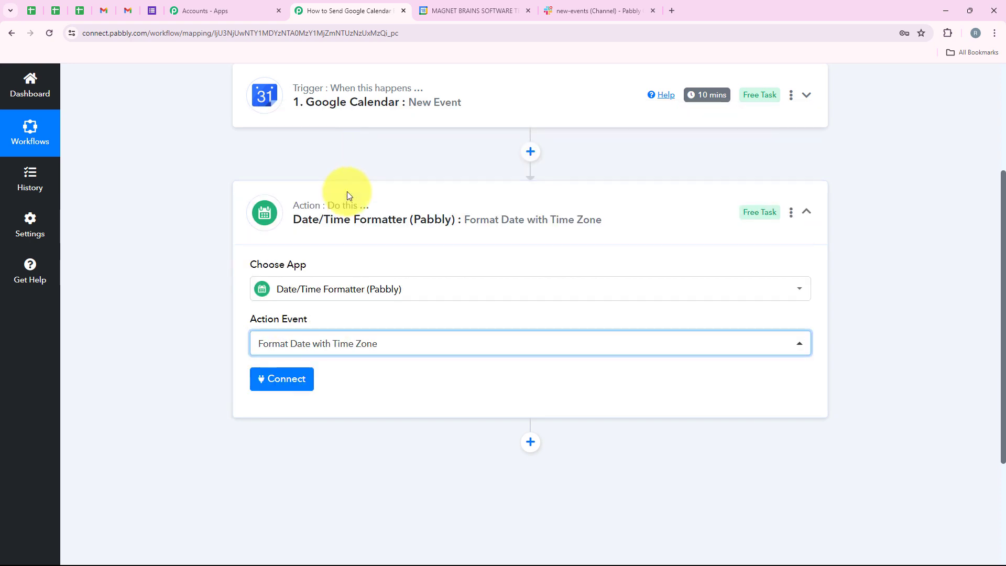
click(300, 391)
scroll(590, 376, down, 6)
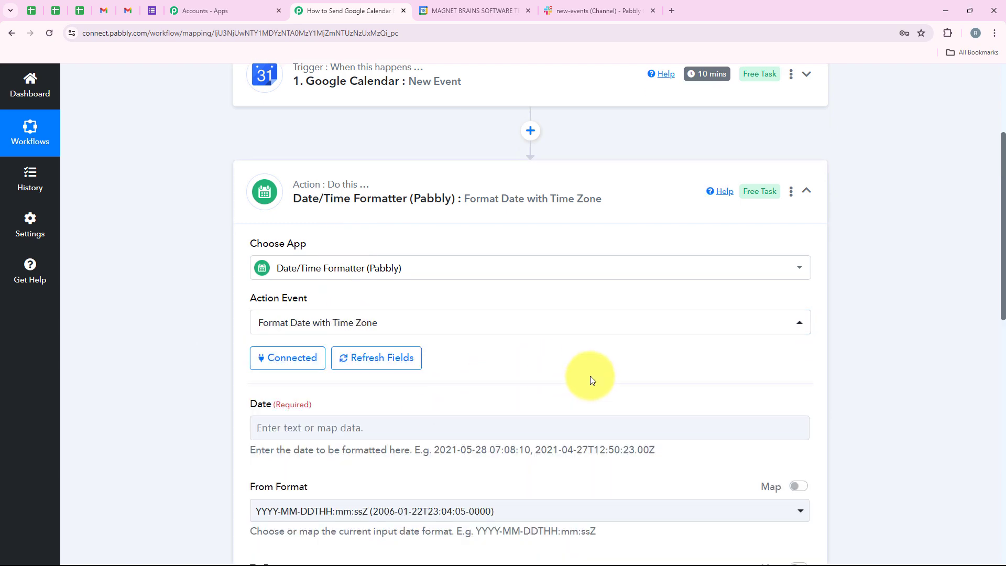
scroll(335, 199, up, 5)
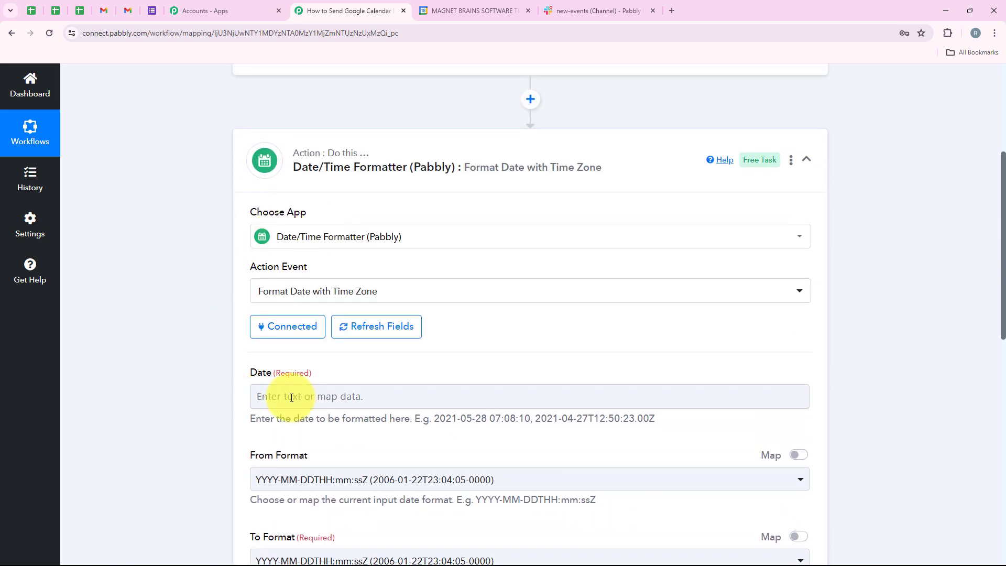
scroll(291, 367, down, 2)
- Map the event's Start DateTime (2024-07-09T14:00:00+05:30) into the formatter's Date field
click(303, 298)
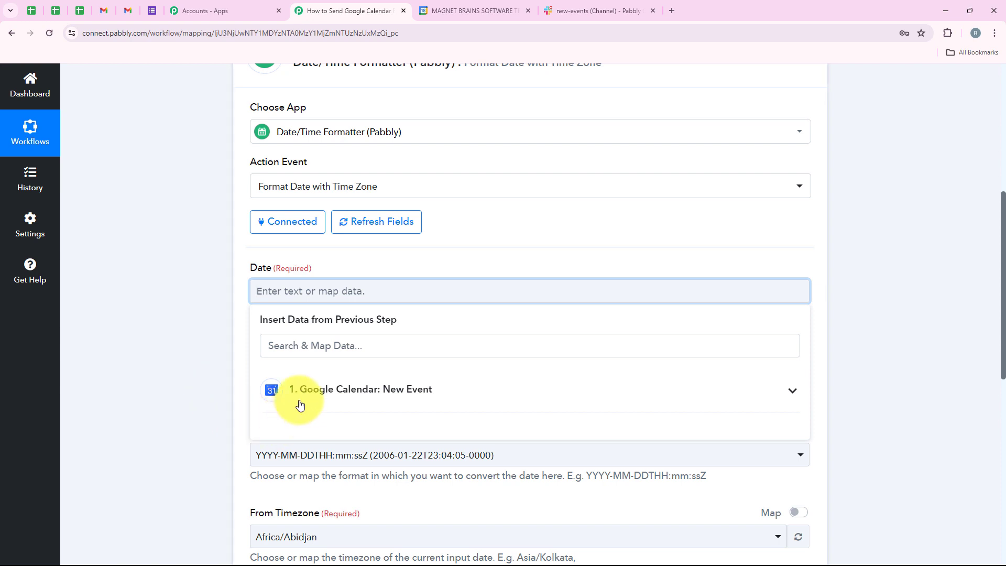
click(330, 350)
text(Date)
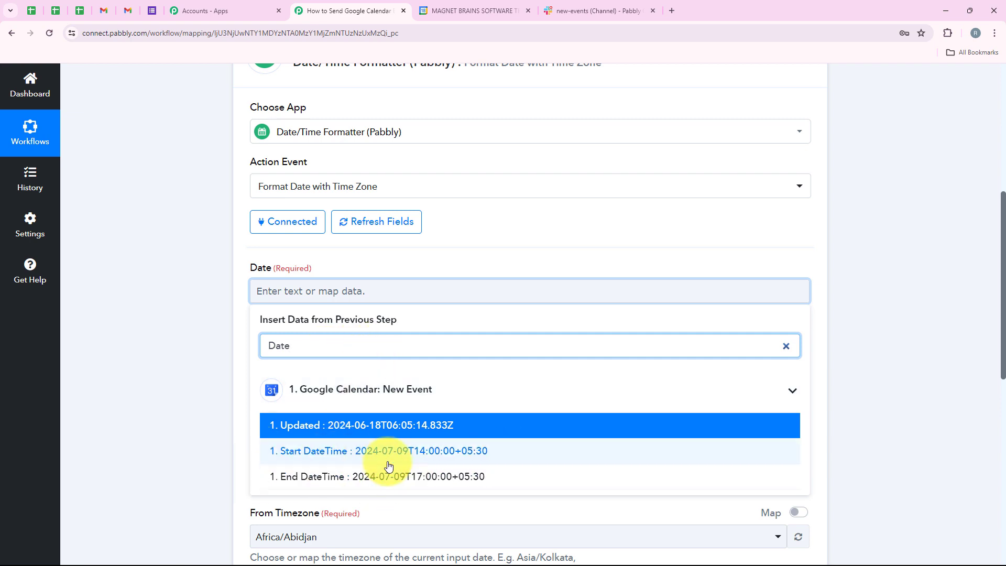
click(348, 451)
click(141, 340)
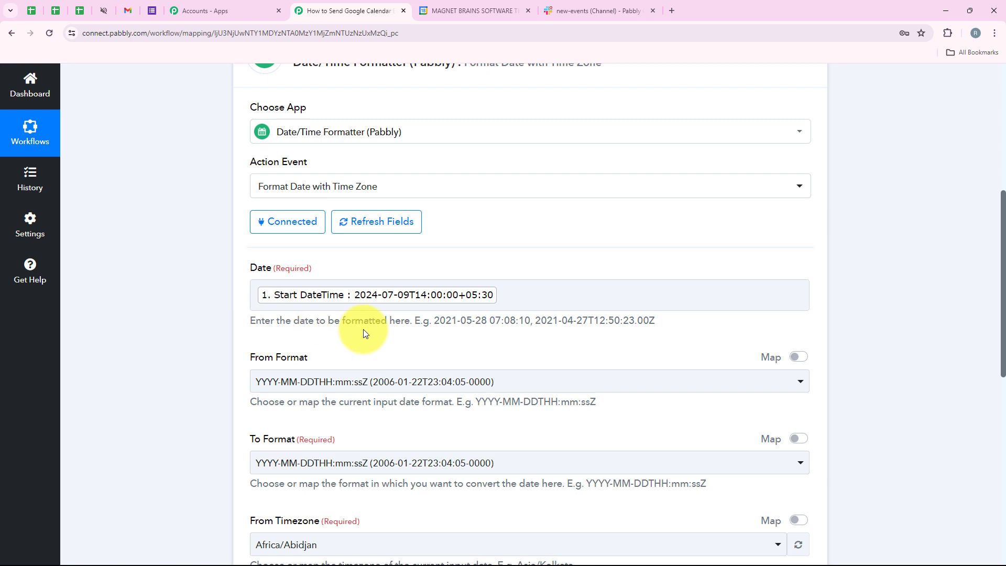
- Set the formatter's To Format to DD/MM/YYYY hh:mm:ss A
scroll(551, 336, down, 2)
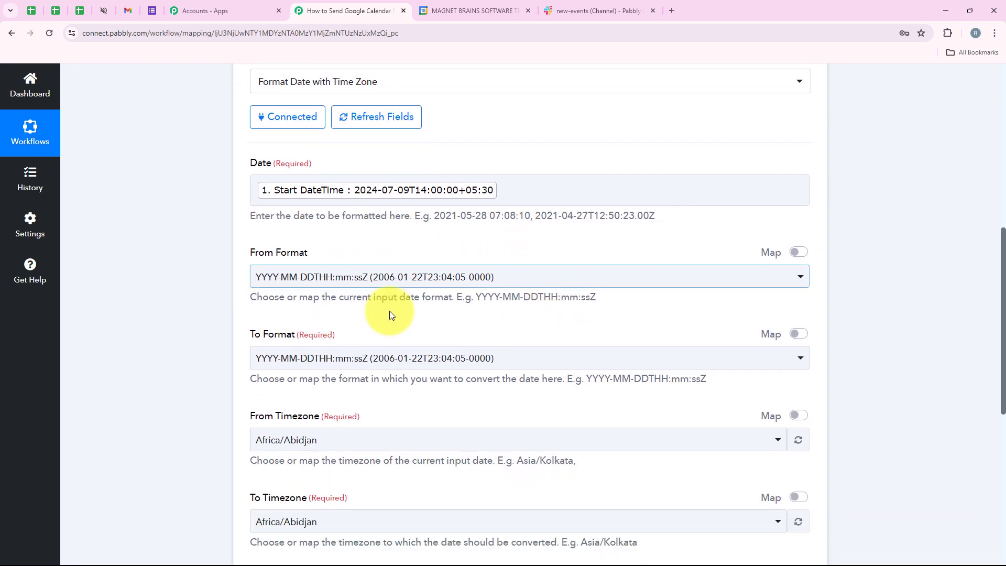
click(375, 254)
scroll(545, 296, down, 2)
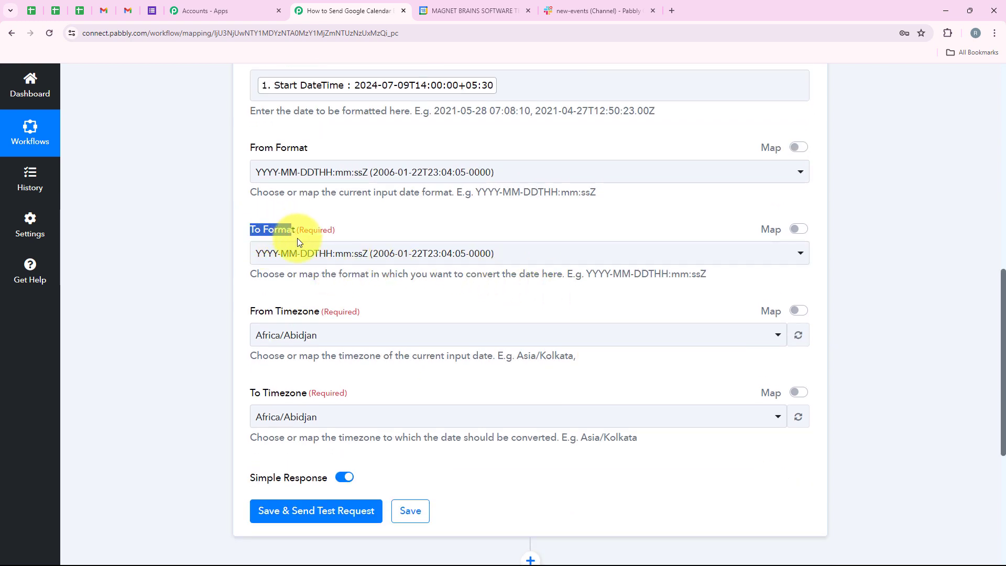
click(267, 253)
scroll(366, 402, down, 1)
scroll(633, 404, down, 1)
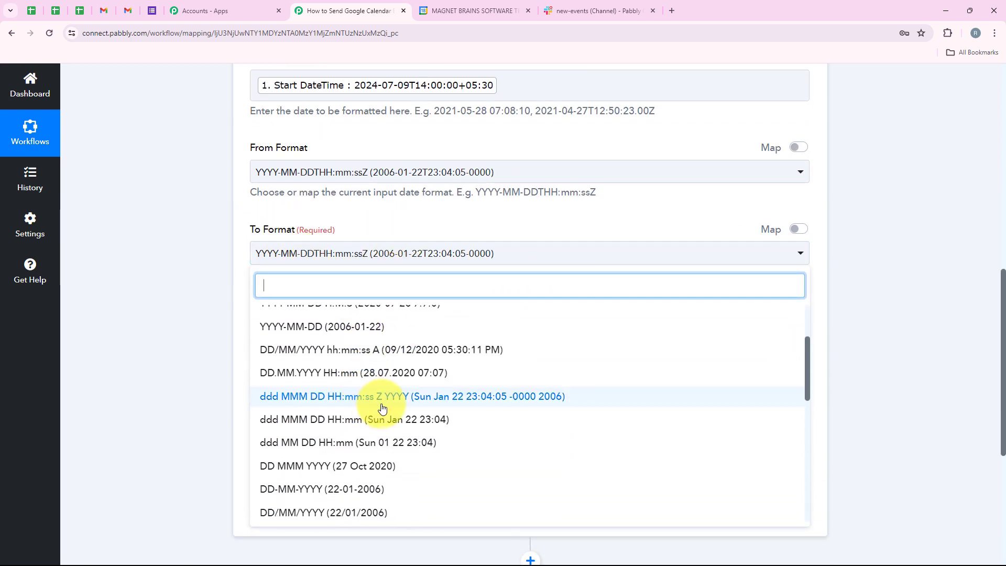
scroll(634, 404, down, 2)
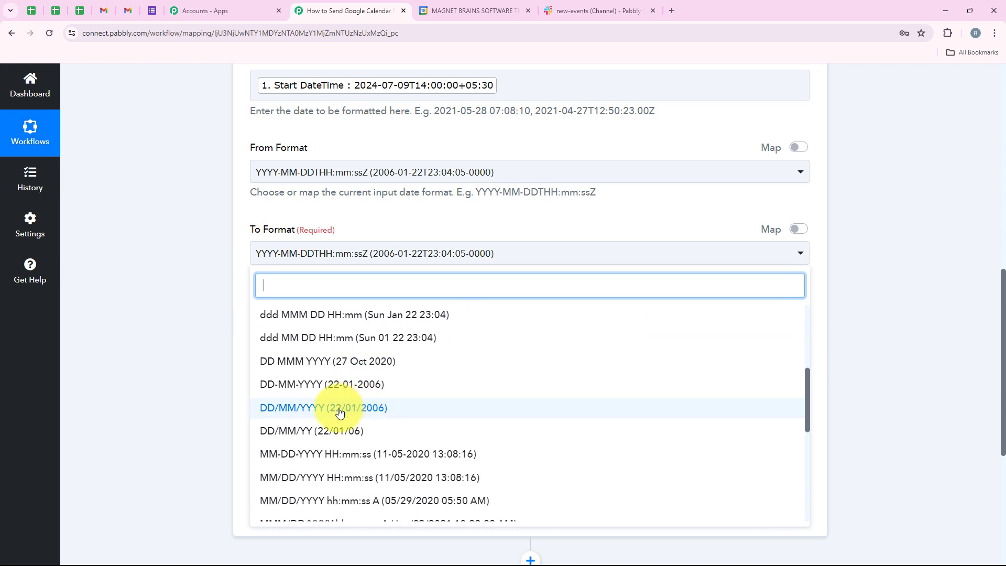
scroll(337, 409, down, 1)
scroll(339, 413, down, 2)
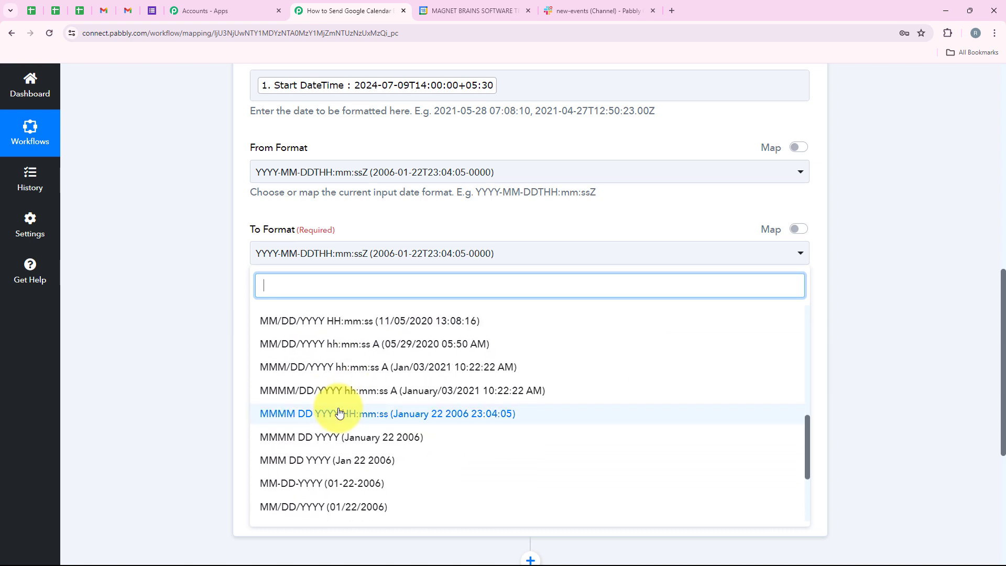
scroll(340, 413, up, 5)
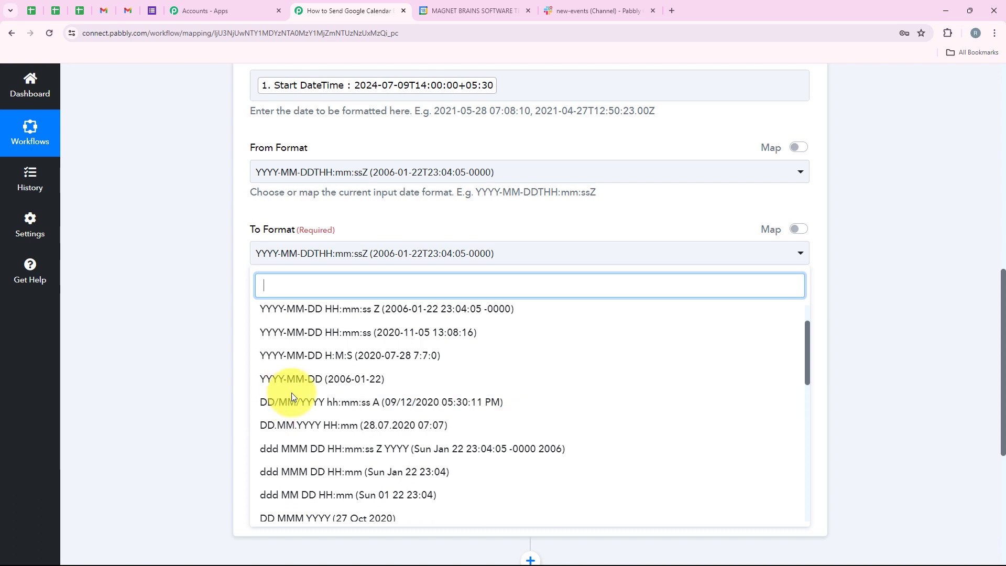
click(393, 403)
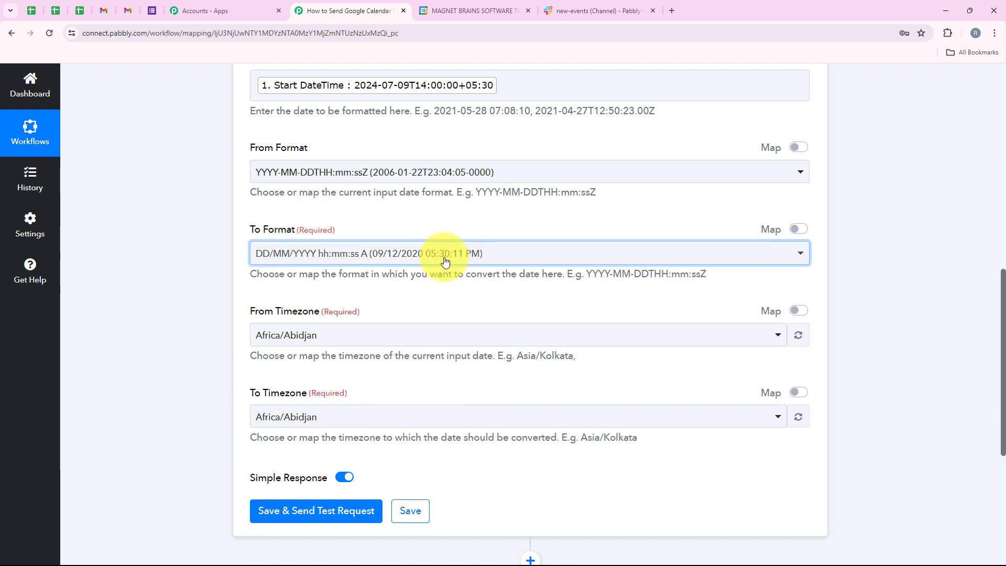
- Set both the source and target timezones to Asia/Kolkata
drag(250, 310, 302, 319)
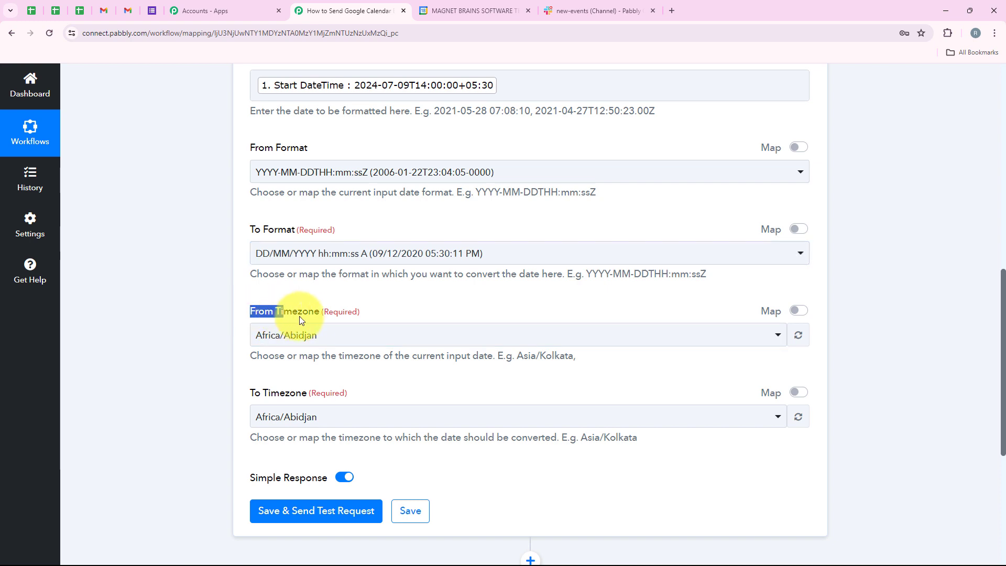
click(334, 334)
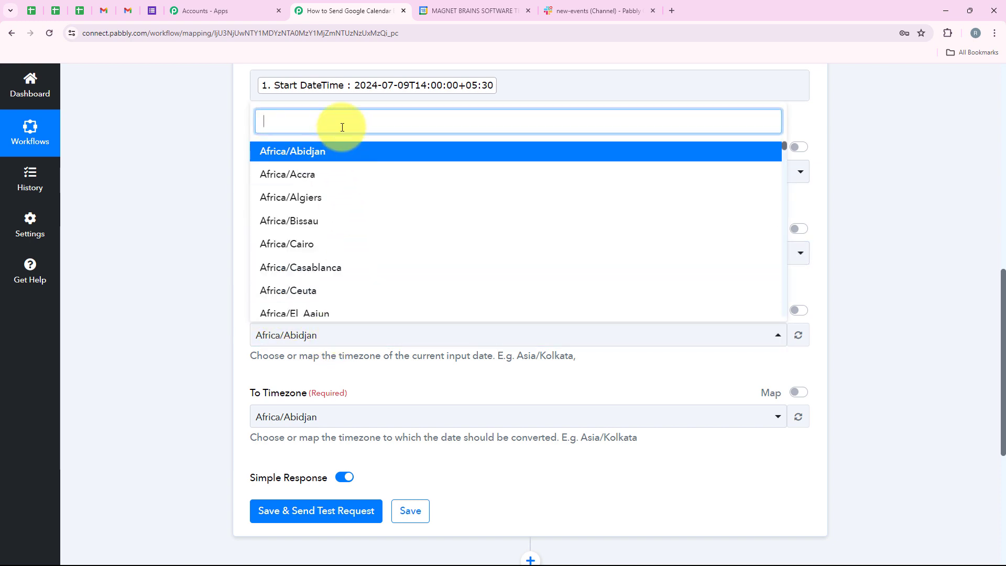
text(Kol)
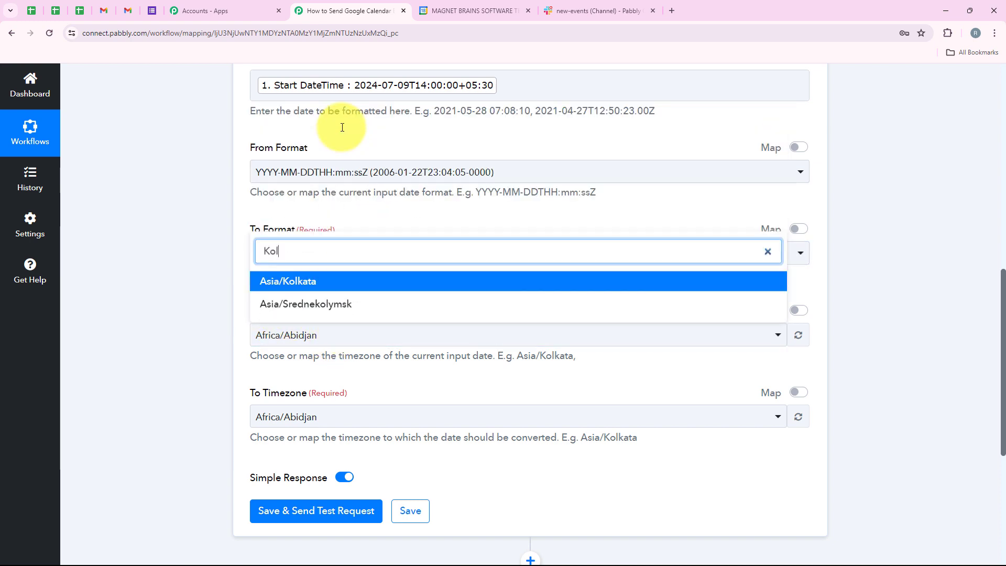
click(274, 283)
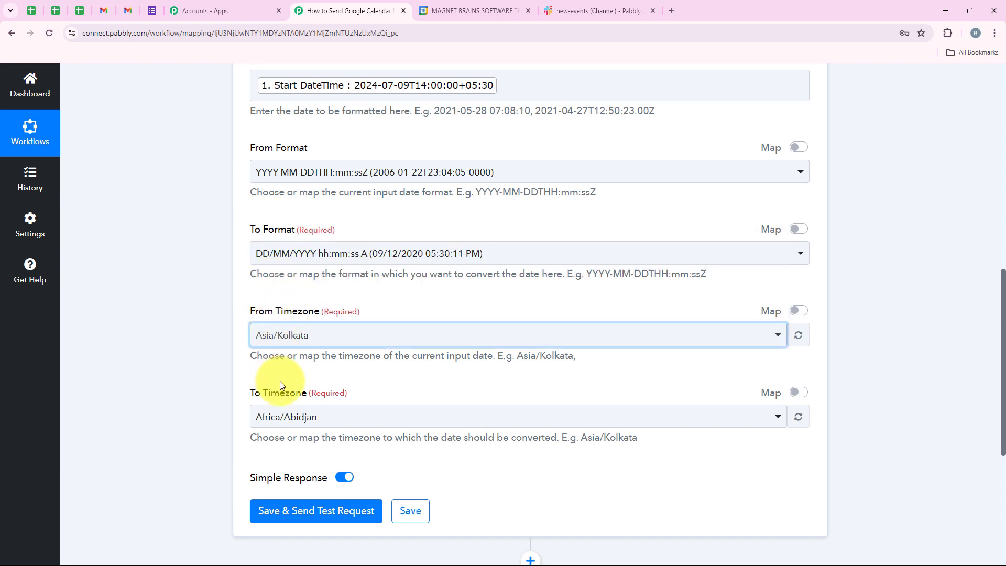
click(278, 416)
text(kol)
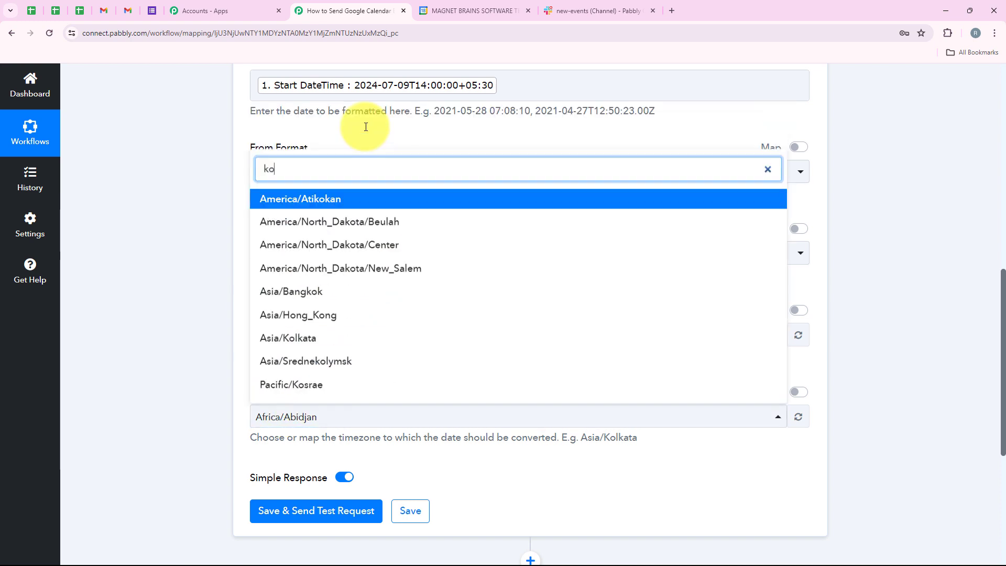
click(330, 362)
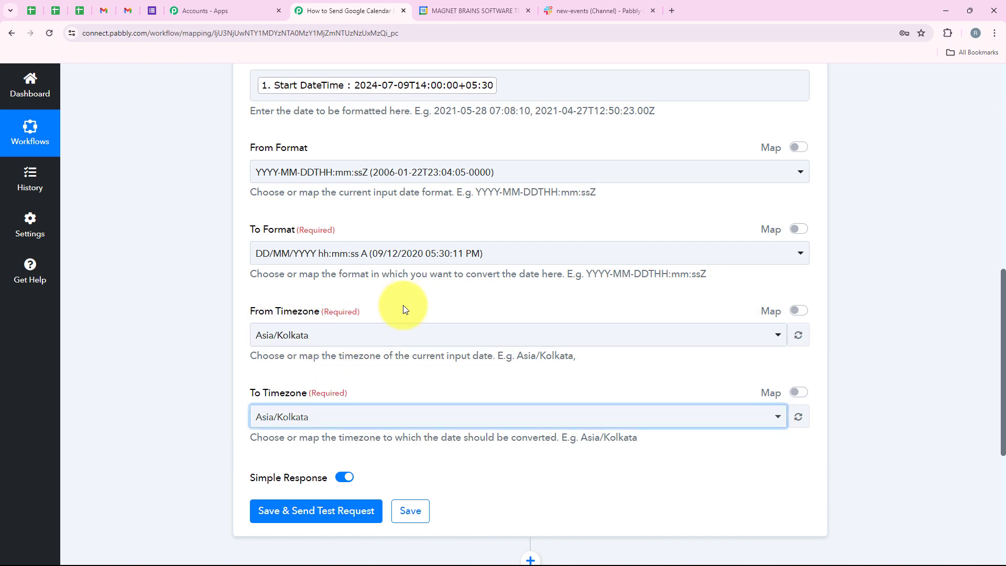
- Save and test the formatter, which returns 09/07/2024 02:00:00 PM
click(351, 518)
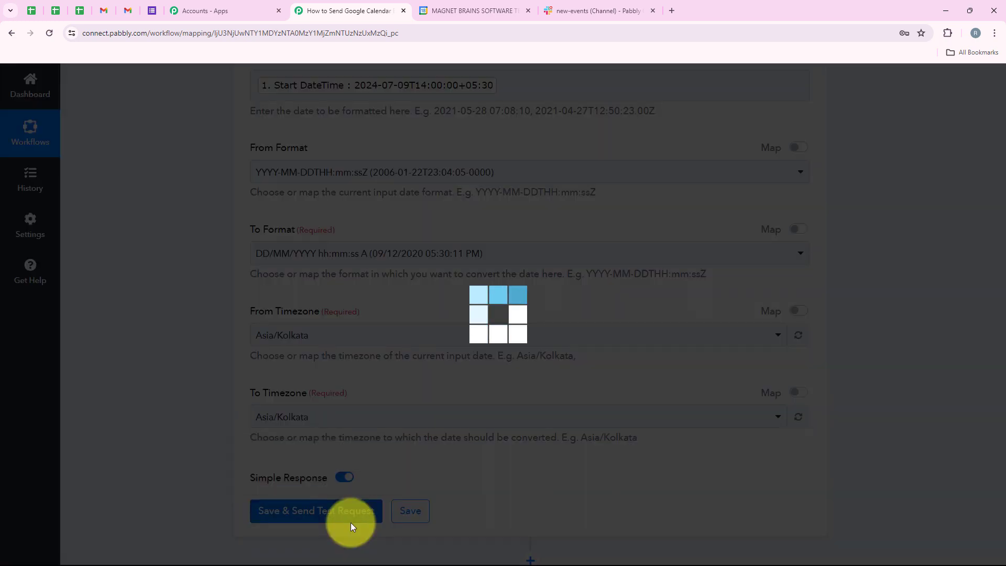
scroll(489, 265, down, 4)
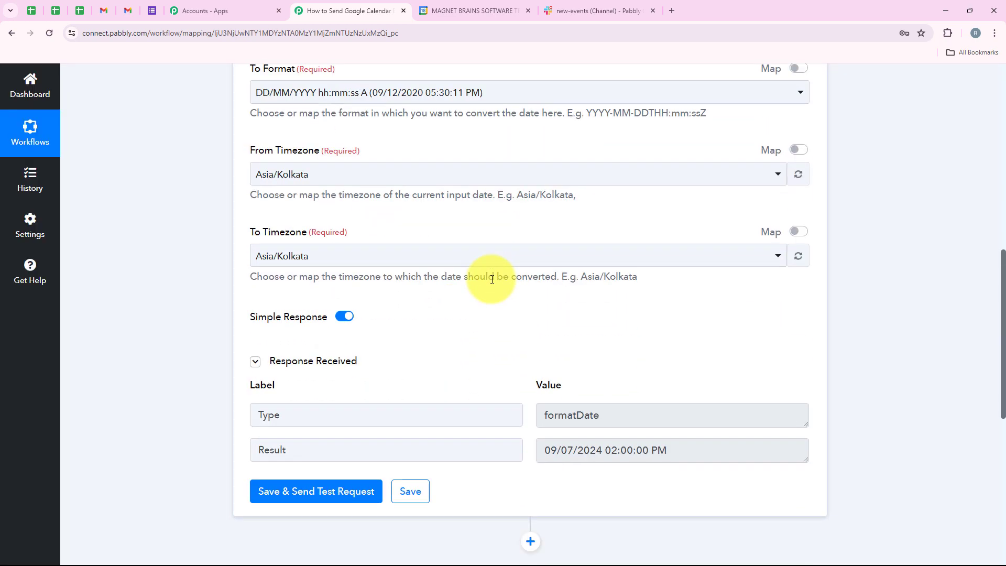
drag(545, 402, 661, 404)
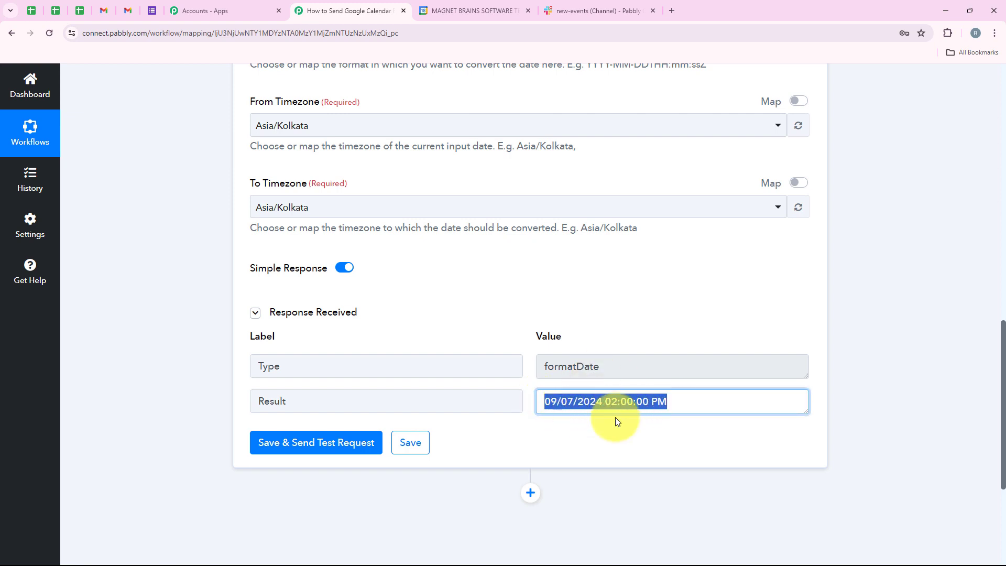
click(646, 426)
- Compare the result with the Know About Automation event's 2:00 – 5:00pm time in Google Calendar
click(482, 7)
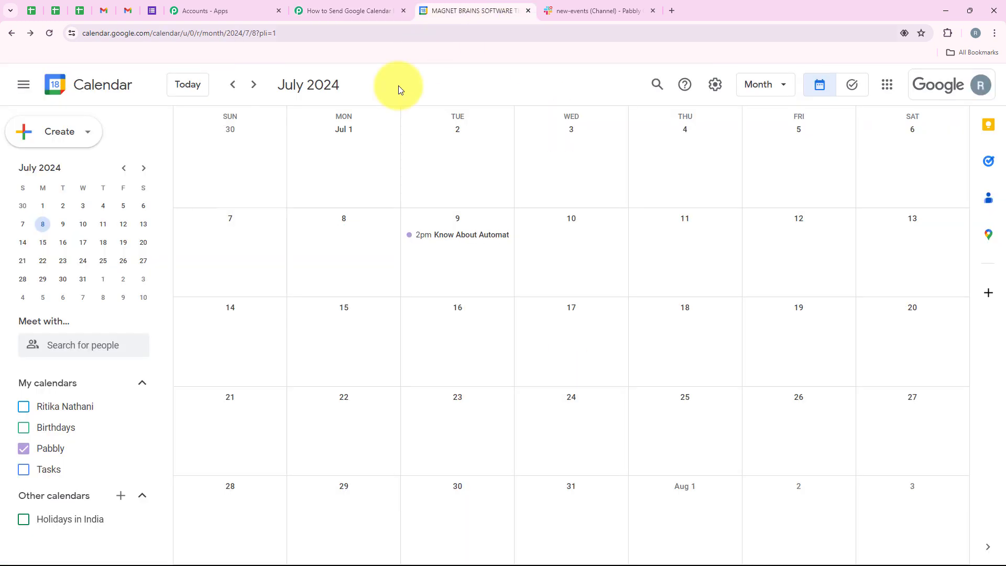
click(480, 242)
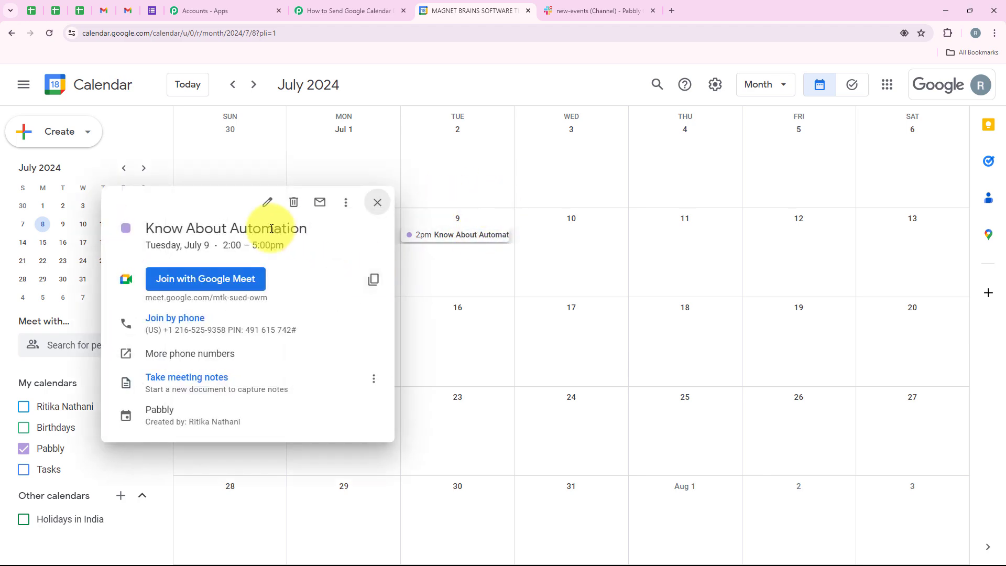
drag(224, 246, 321, 234)
click(377, 203)
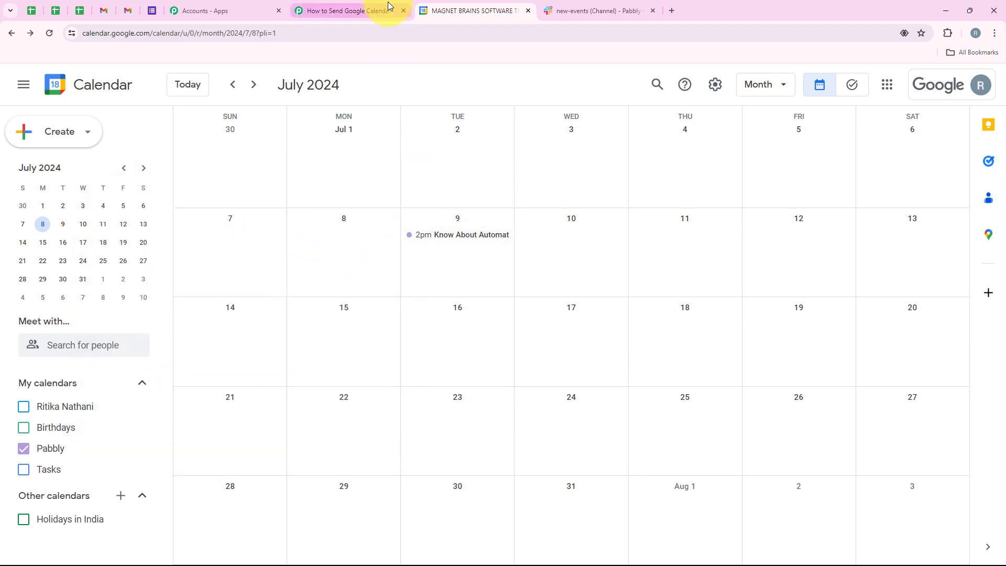
click(391, 10)
scroll(515, 322, up, 1)
- Clone the Format Date with Time Zone step as step 3 and collapse step 2
scroll(522, 333, up, 8)
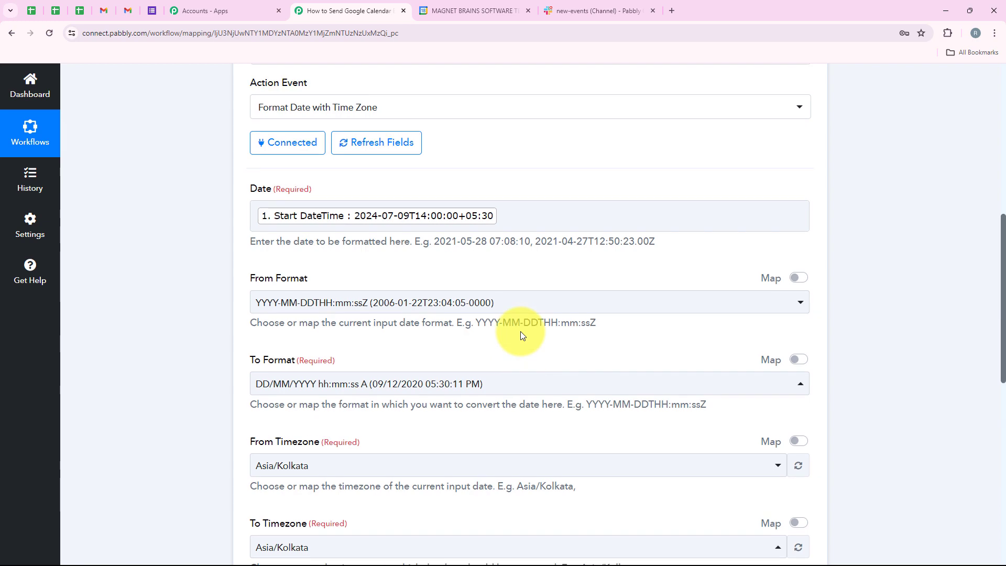
scroll(608, 398, down, 1)
scroll(608, 398, up, 4)
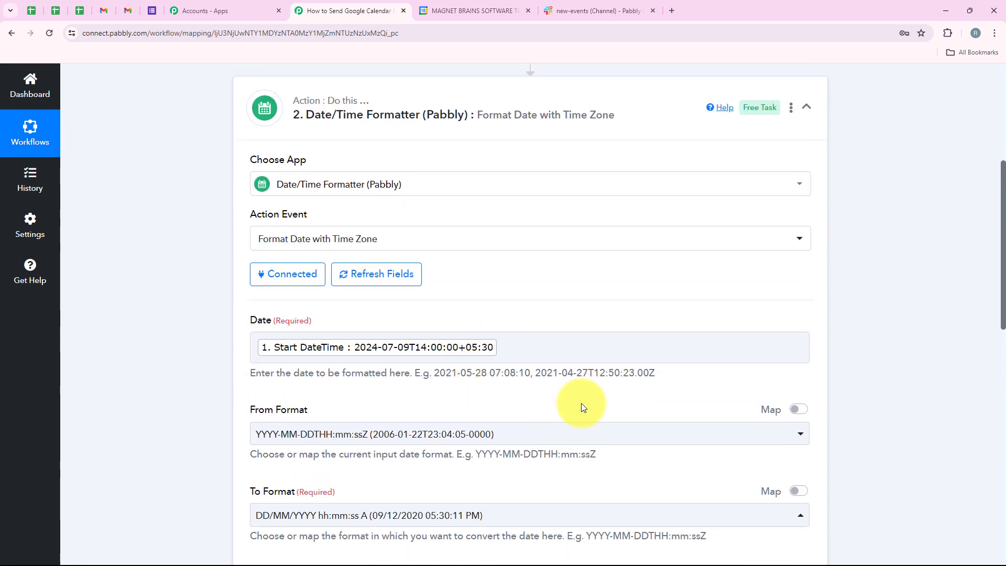
scroll(615, 365, down, 5)
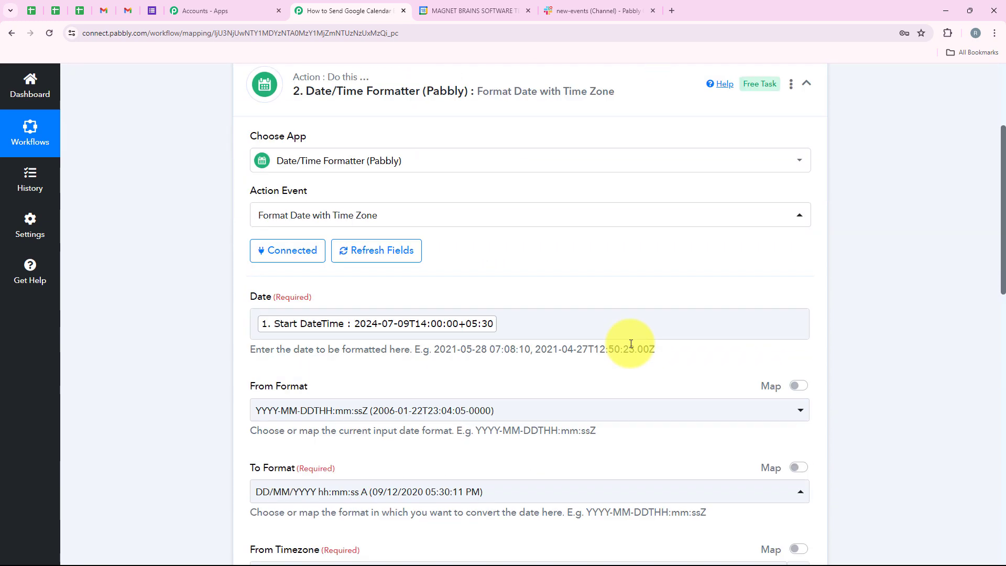
scroll(411, 420, up, 3)
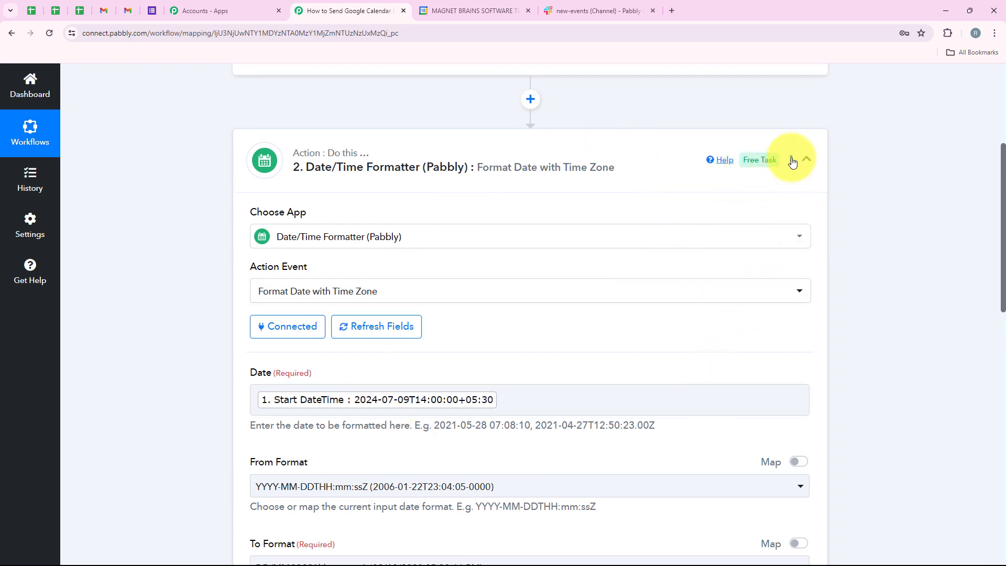
click(792, 163)
click(730, 238)
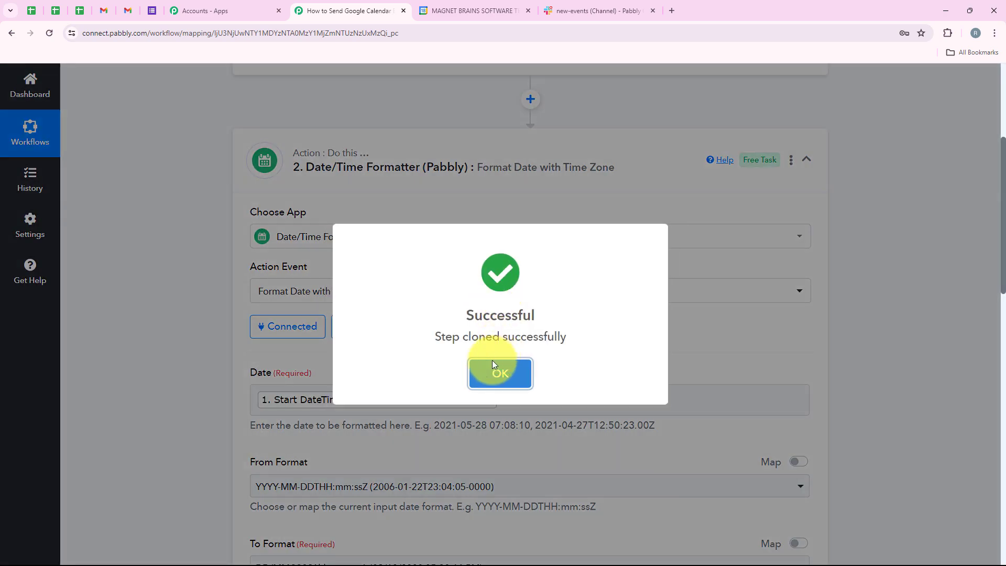
click(496, 369)
click(438, 165)
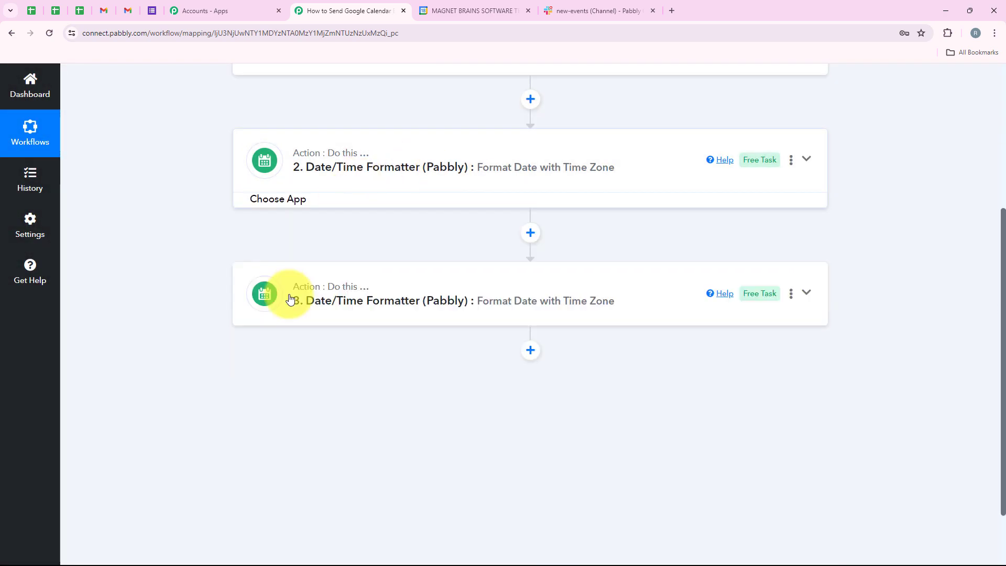
- In the cloned step 3, replace the Date field's Start DateTime with End DateTime
click(367, 286)
scroll(499, 331, down, 4)
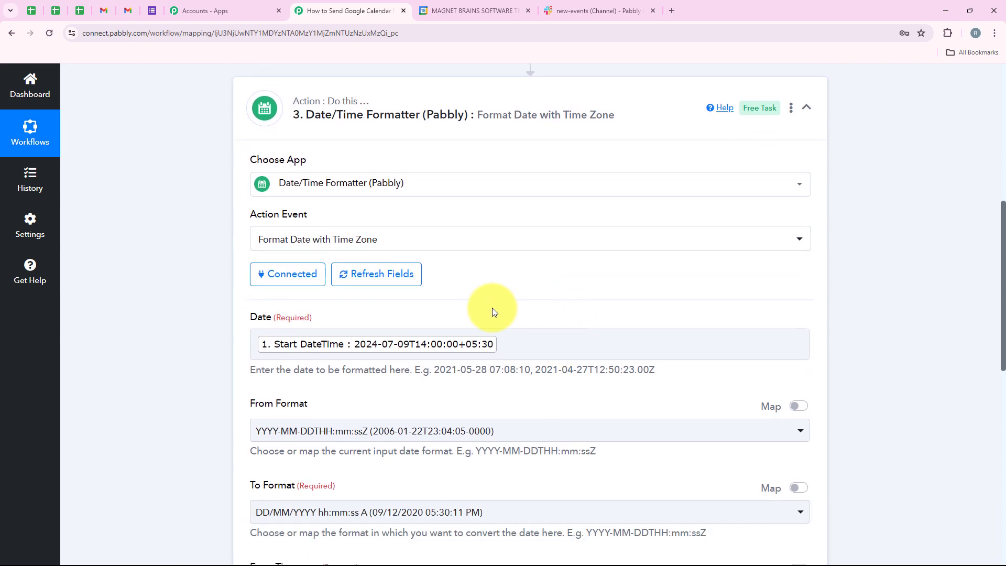
click(340, 350)
key(BackSpace)
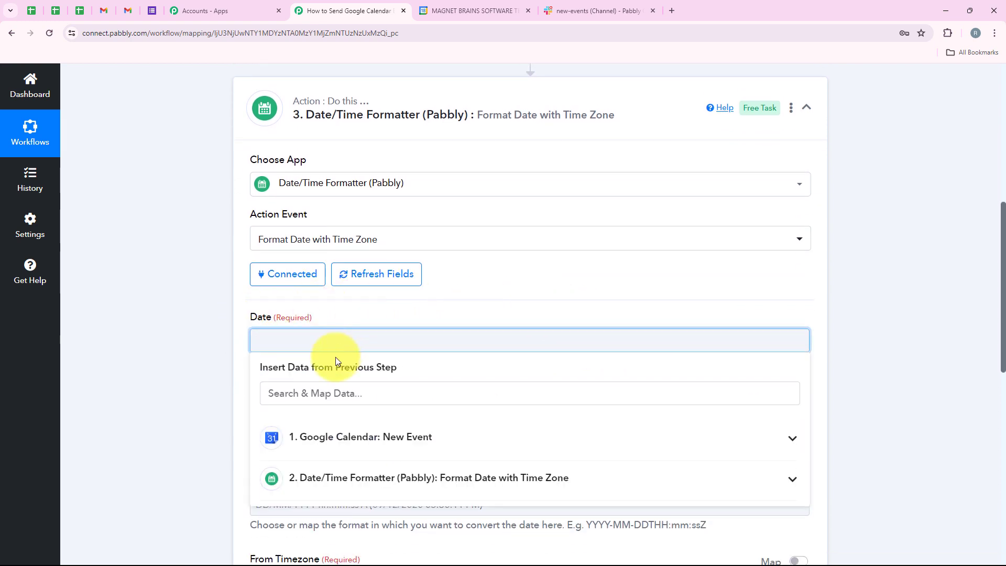
click(334, 402)
text(End)
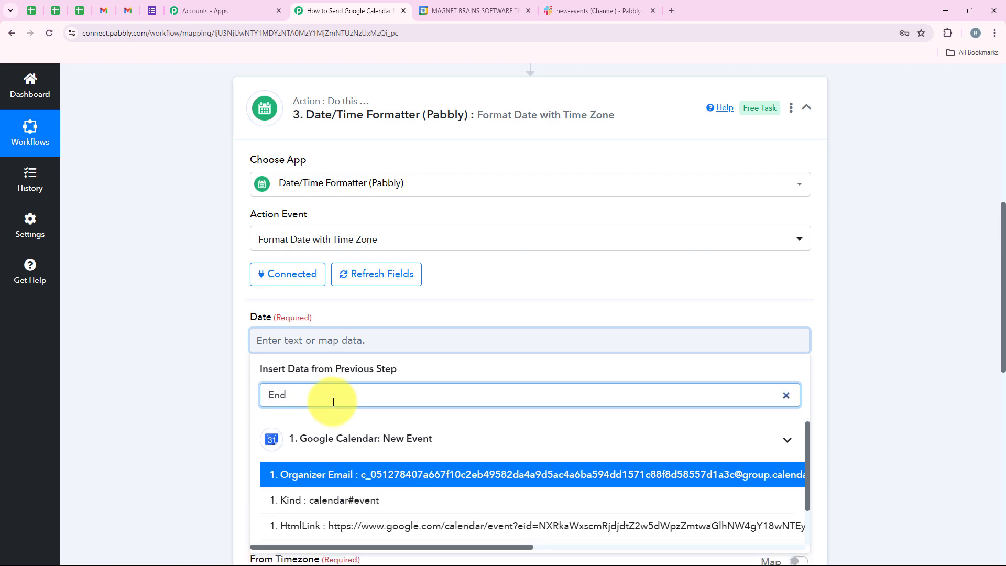
scroll(404, 472, down, 2)
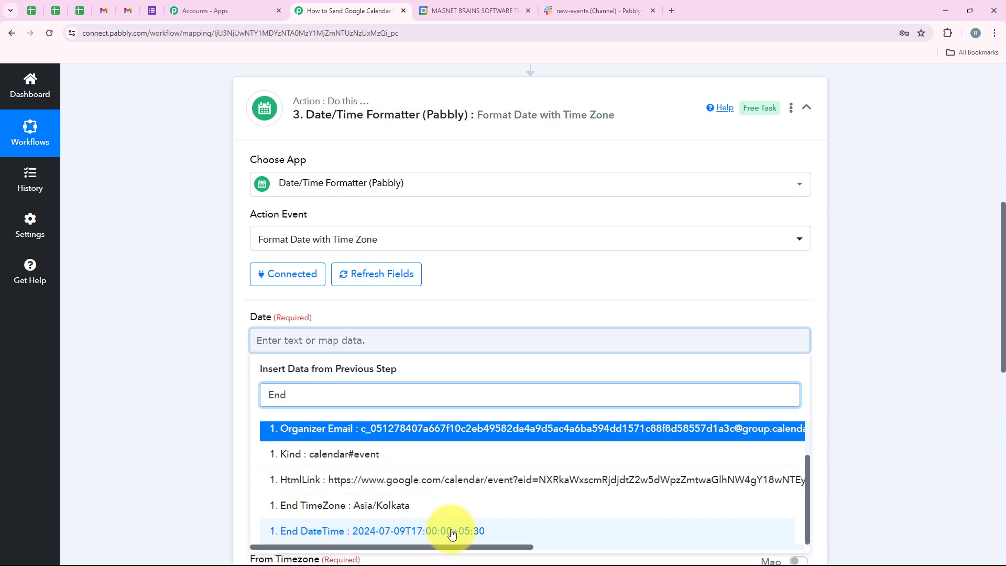
click(431, 532)
click(218, 360)
- Save step 3 and test it, getting the result 09/07/2024 05:00:00 PM
scroll(586, 314, down, 7)
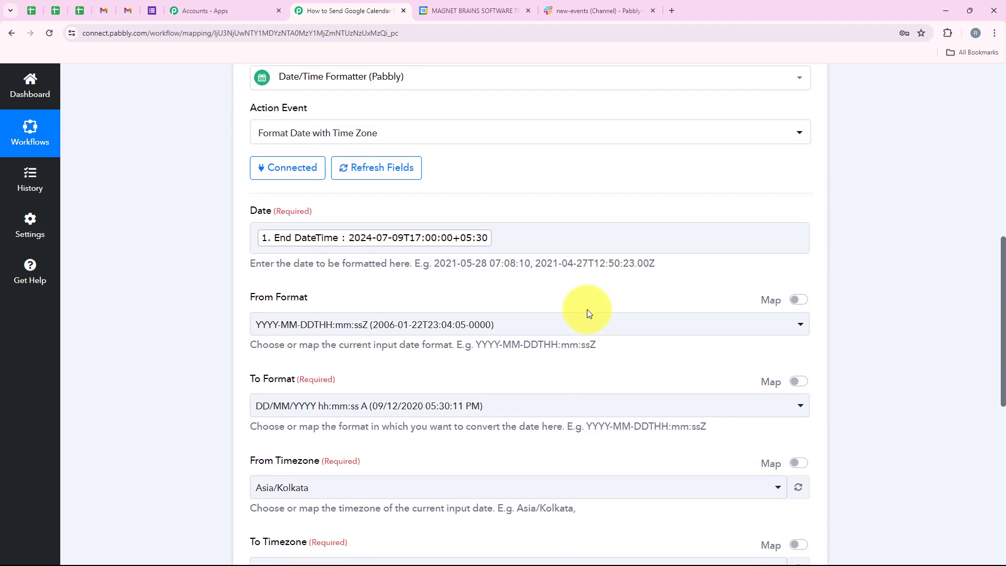
click(352, 424)
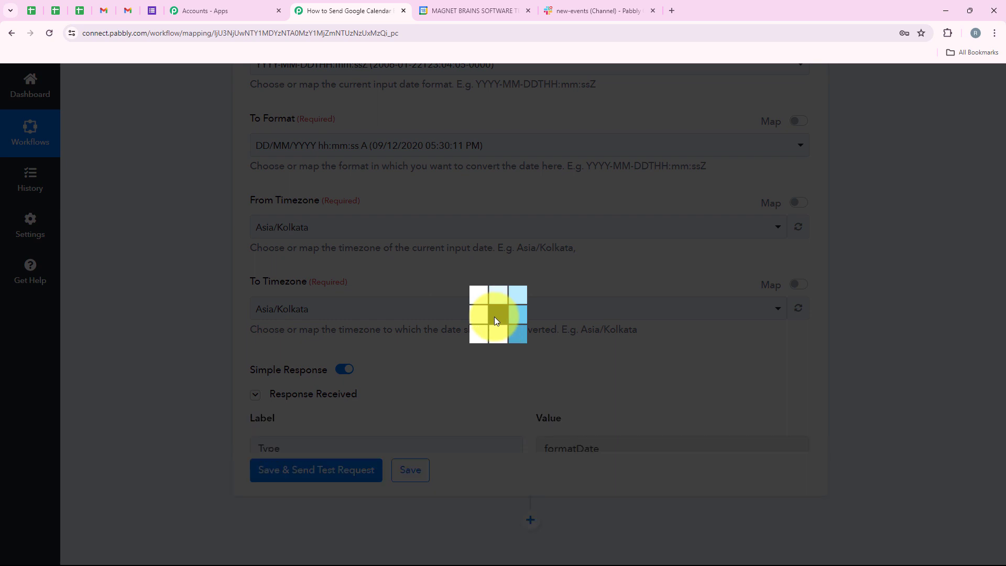
scroll(558, 419, down, 1)
drag(547, 431, 667, 428)
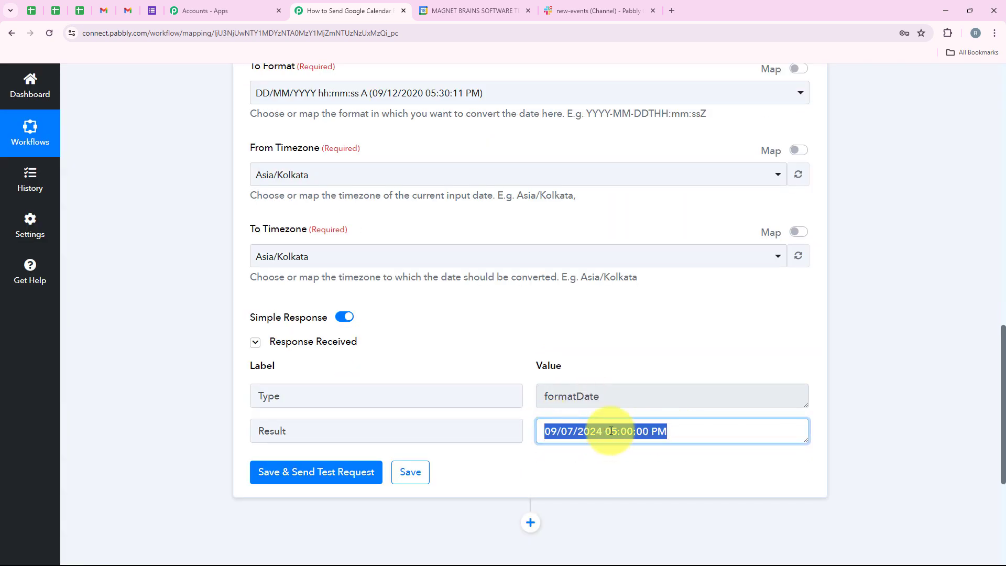
click(703, 429)
scroll(575, 389, up, 15)
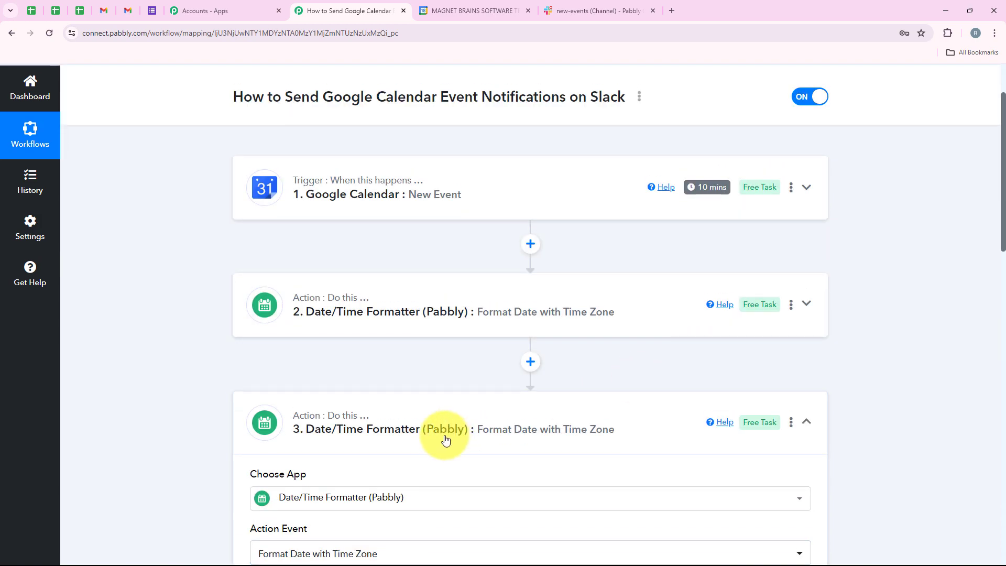
- Add a fourth step using Slack with the Send Channel Message action event
click(446, 439)
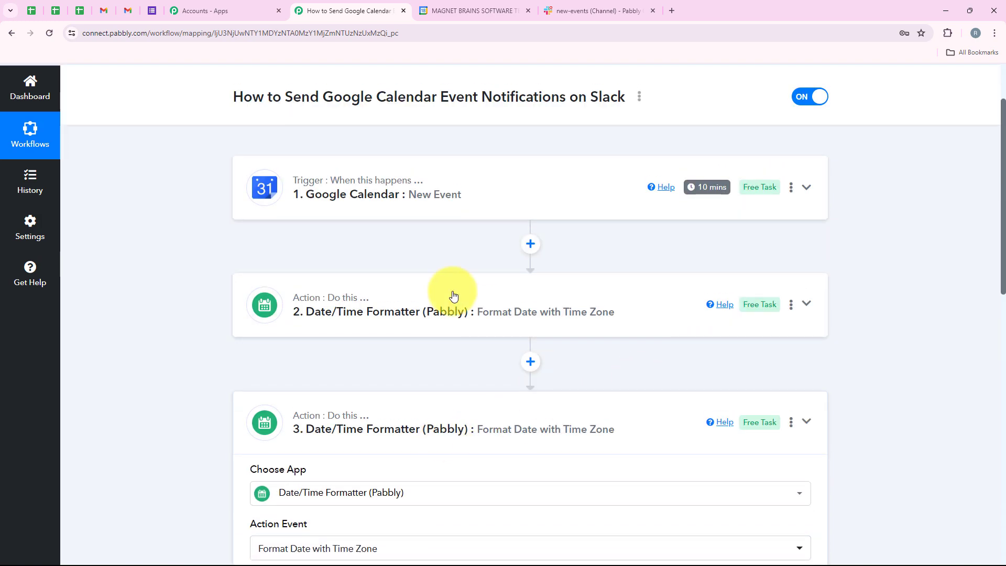
click(532, 482)
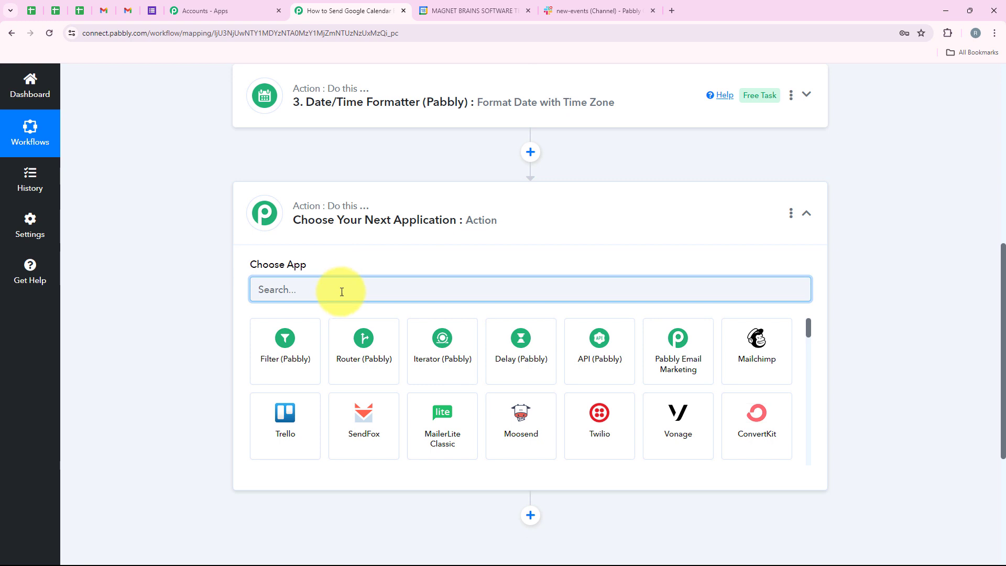
text(Slac)
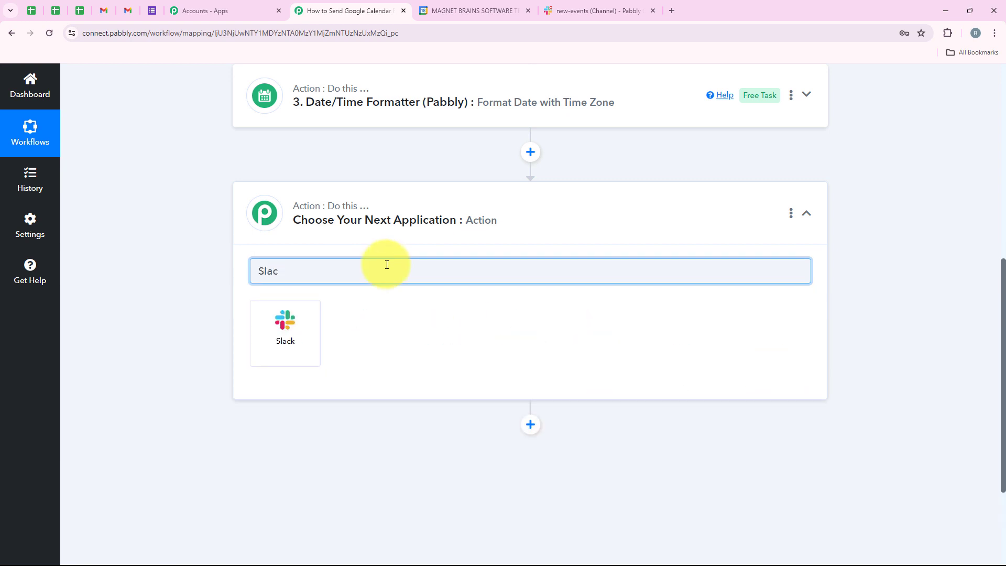
click(297, 342)
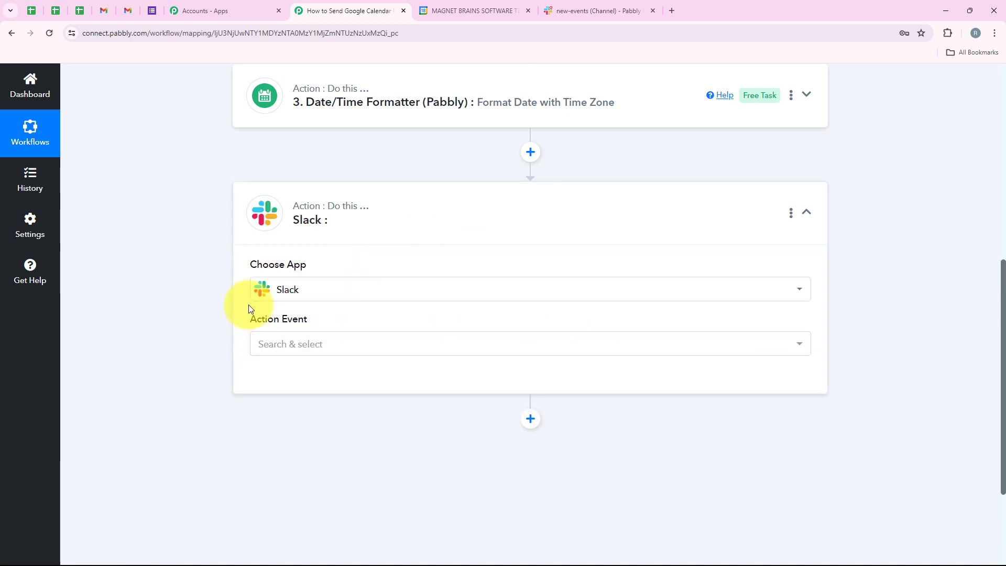
drag(248, 324, 322, 324)
click(321, 342)
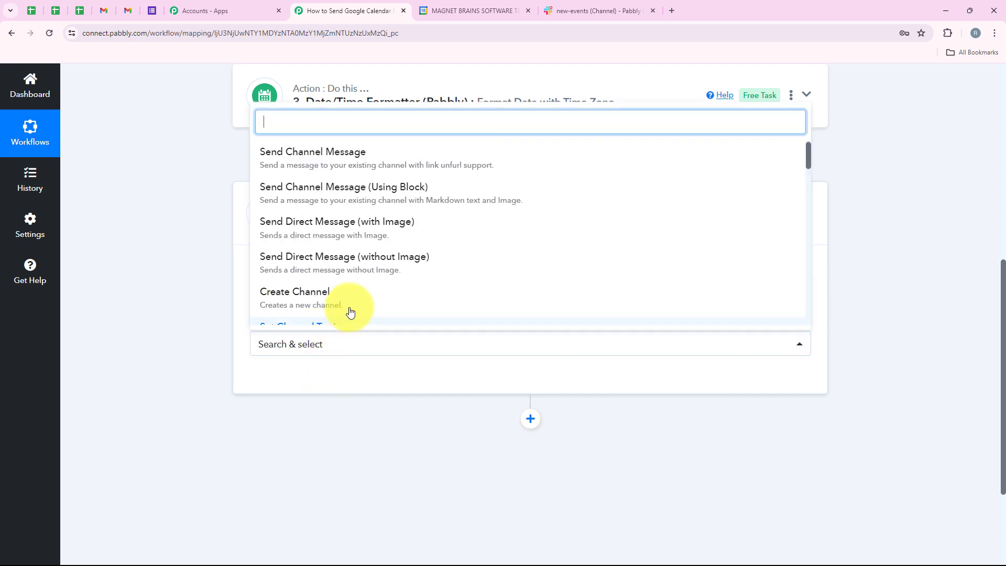
click(360, 154)
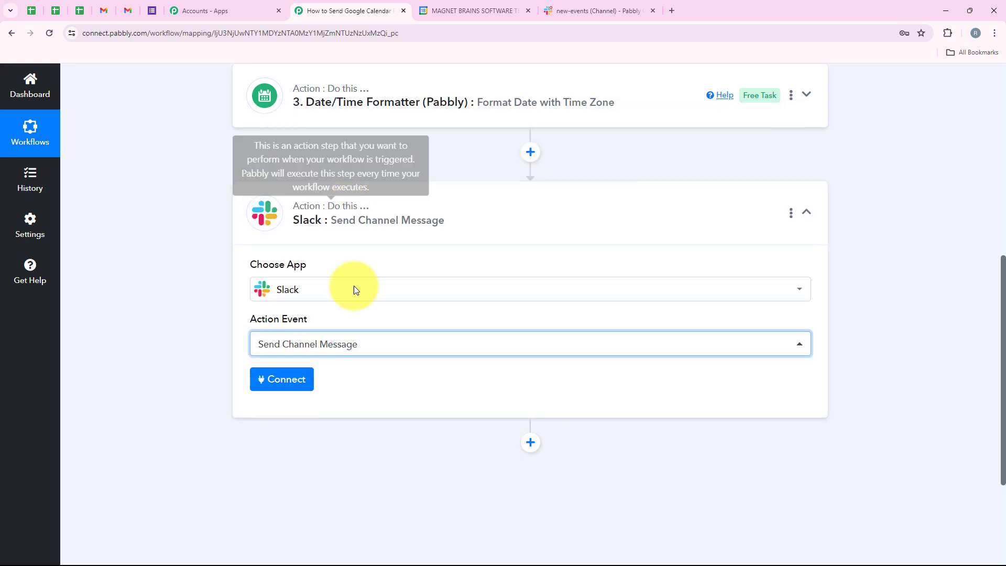
click(276, 384)
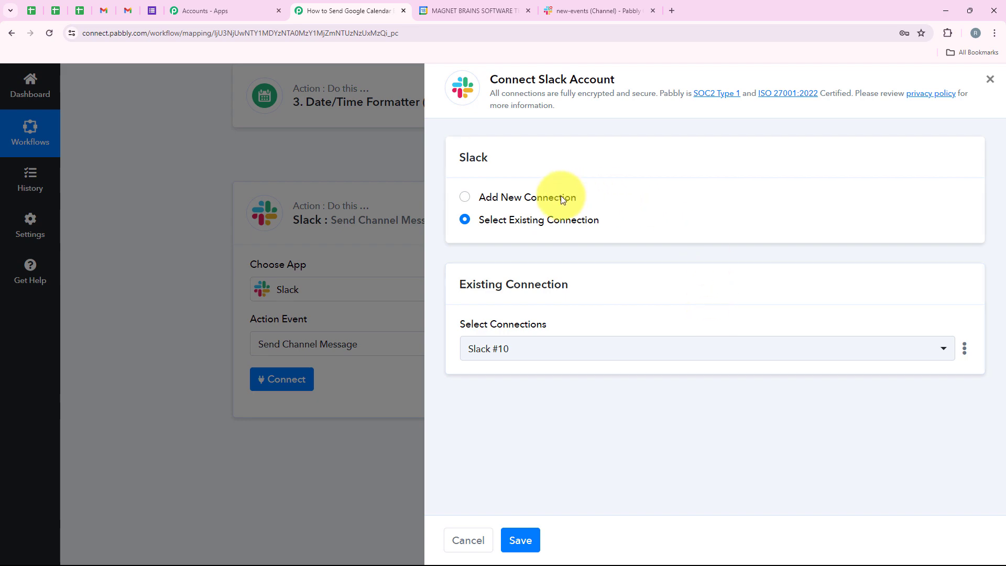
- Add a new Slack connection with token type Bot and save it to open Slack's permission page
click(537, 197)
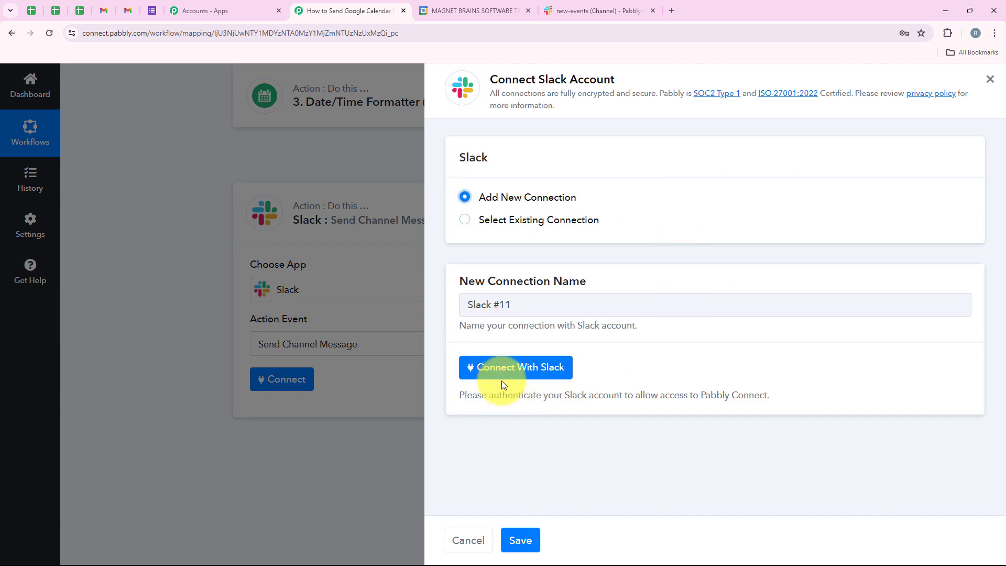
click(504, 365)
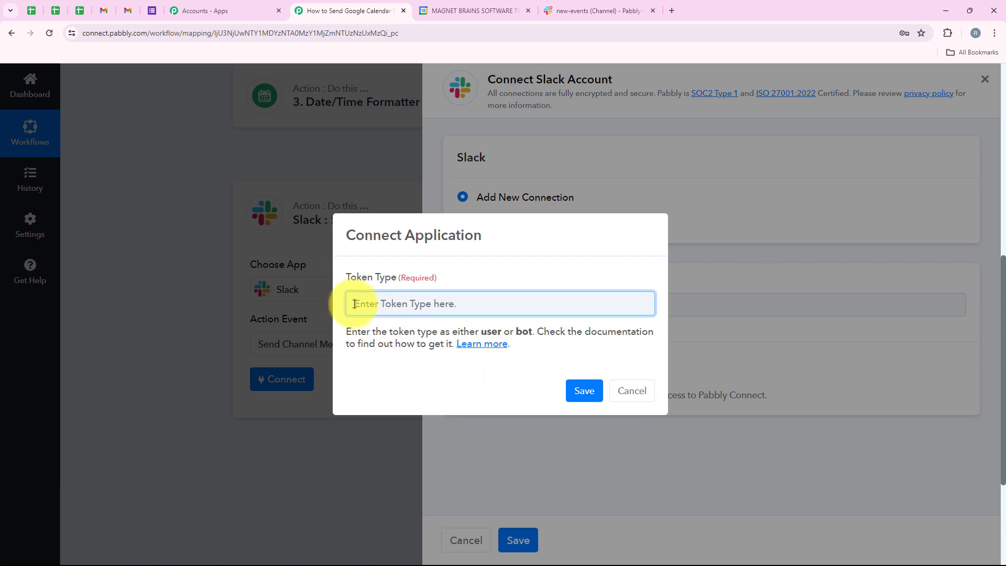
drag(349, 281, 396, 280)
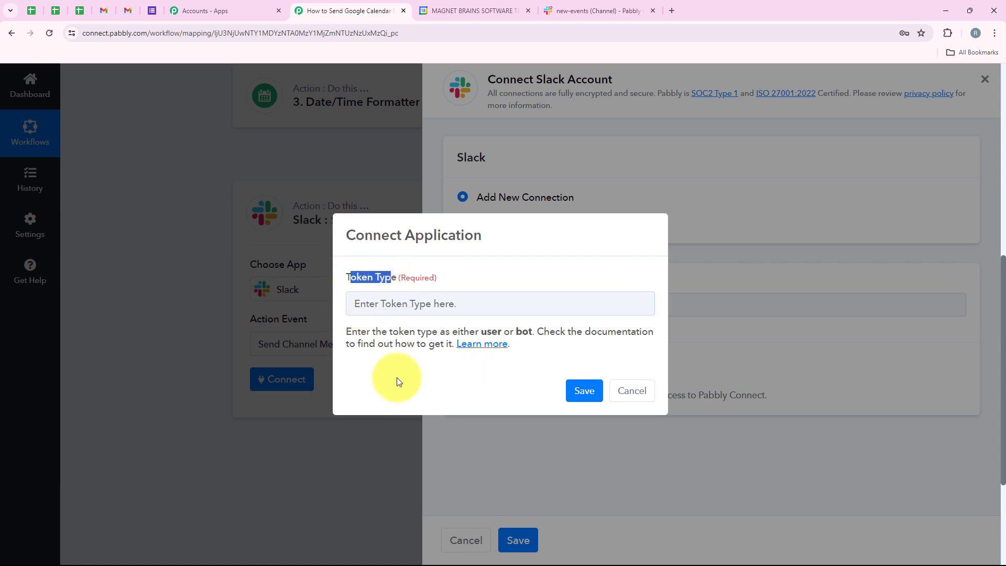
click(398, 243)
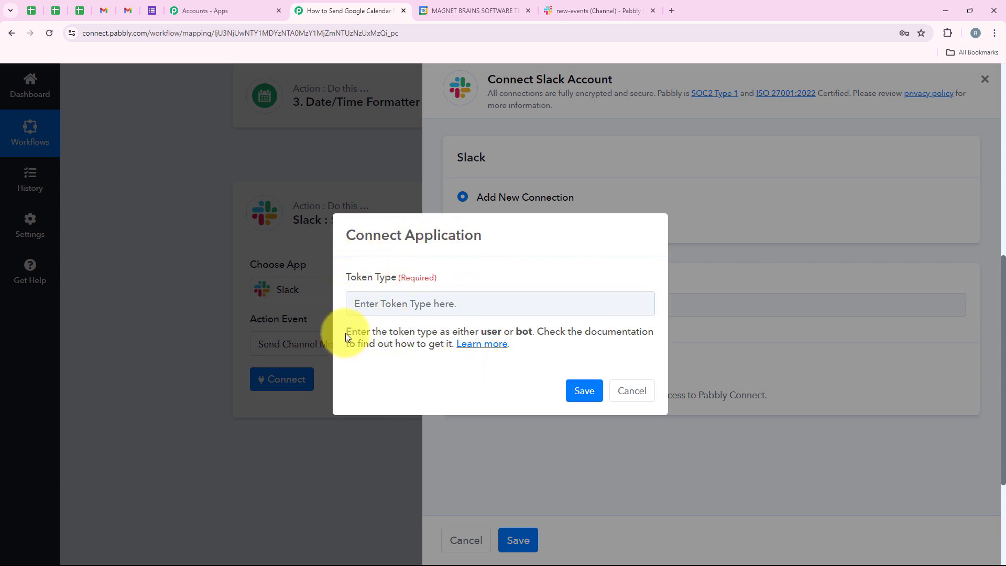
drag(345, 332, 514, 332)
click(545, 359)
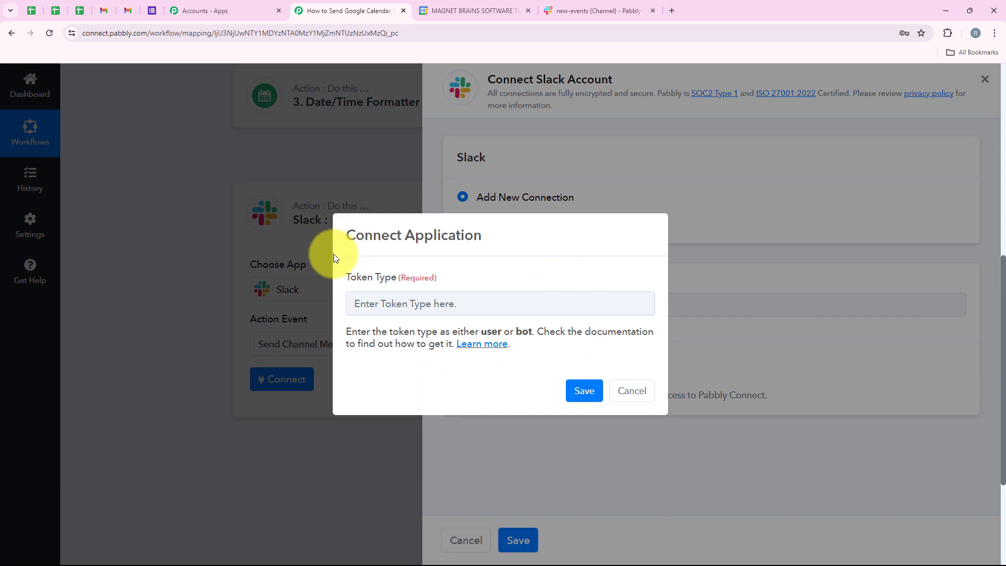
click(462, 300)
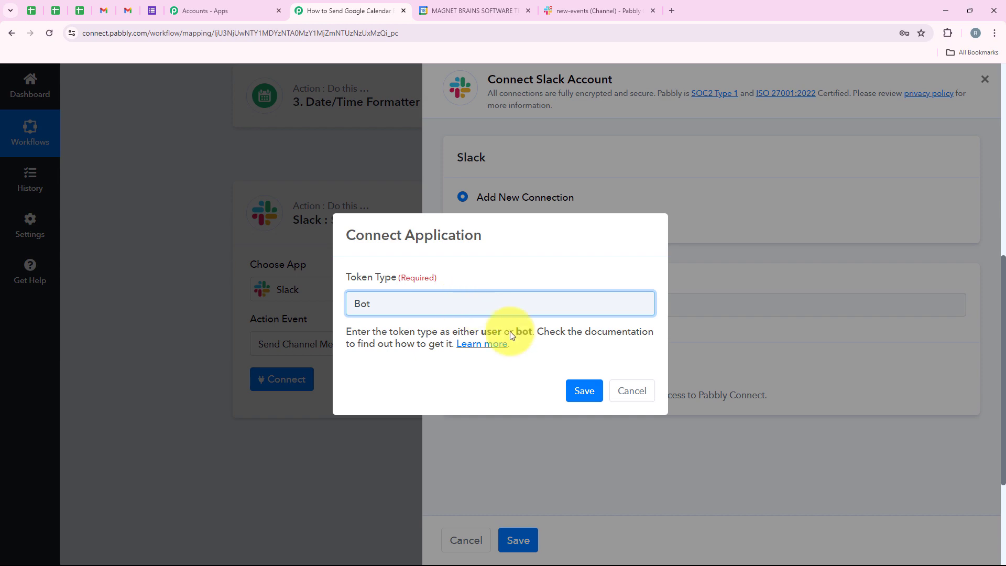
click(579, 390)
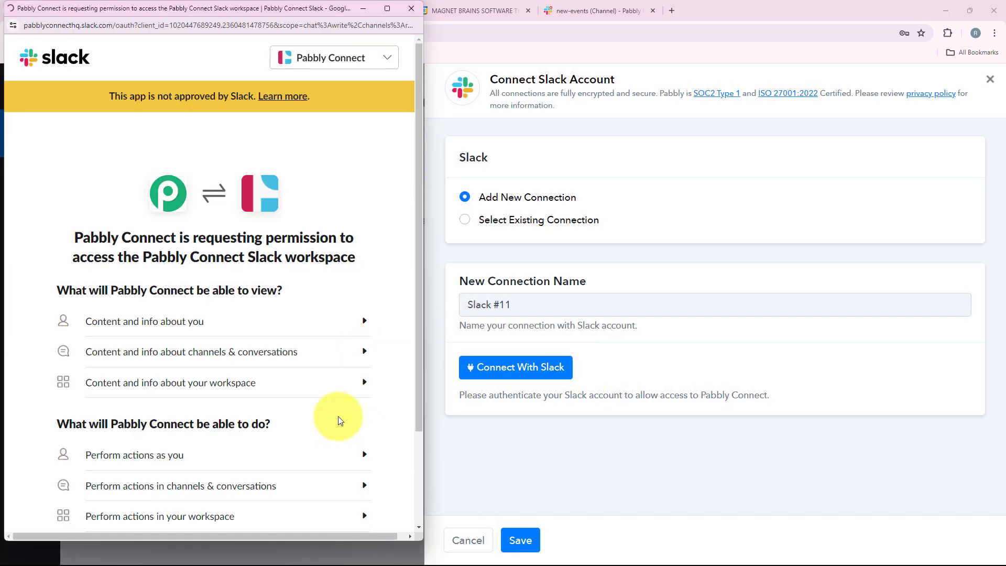
- Allow Pabbly Connect access to the Slack workspace and dismiss the success message
scroll(351, 373, down, 3)
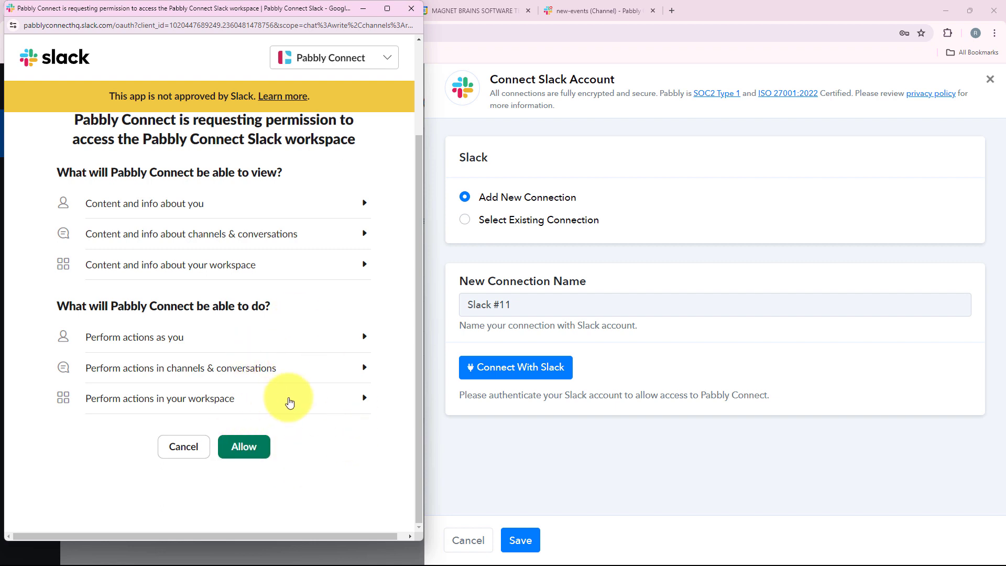
click(262, 449)
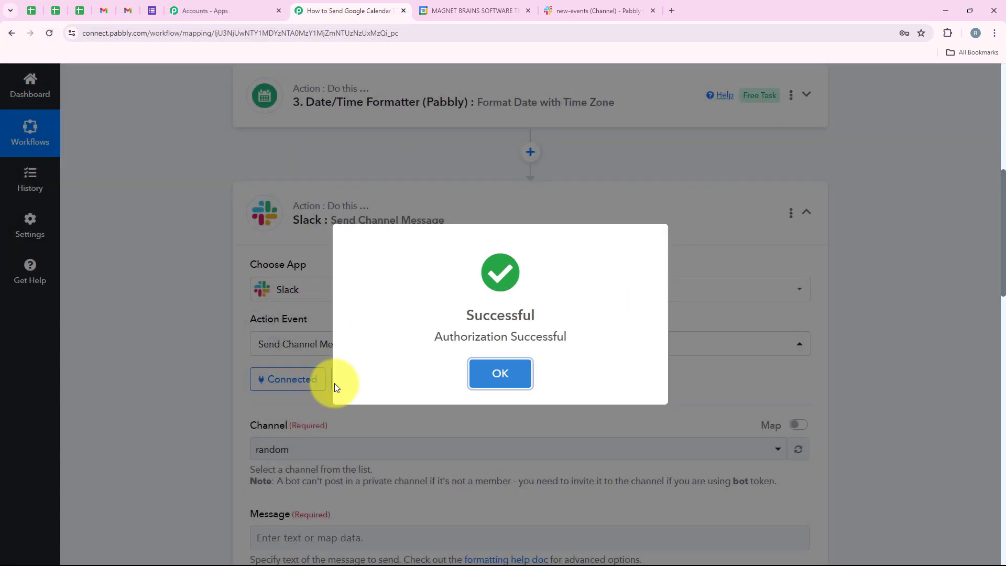
click(500, 373)
- Browse the Slack Channel list without choosing, then switch to Slack's #new-events channel
scroll(434, 364, down, 2)
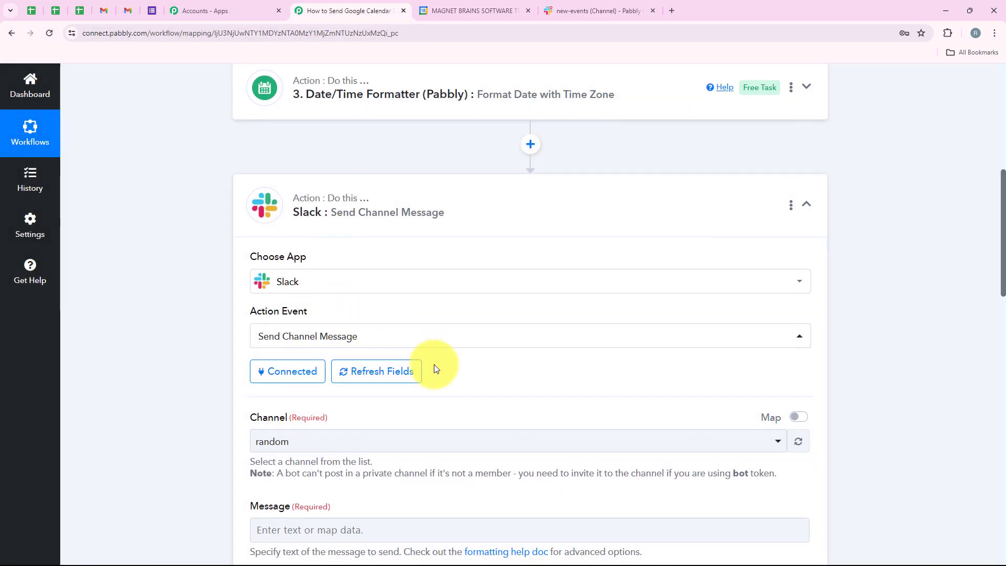
scroll(586, 341, down, 1)
scroll(587, 341, up, 2)
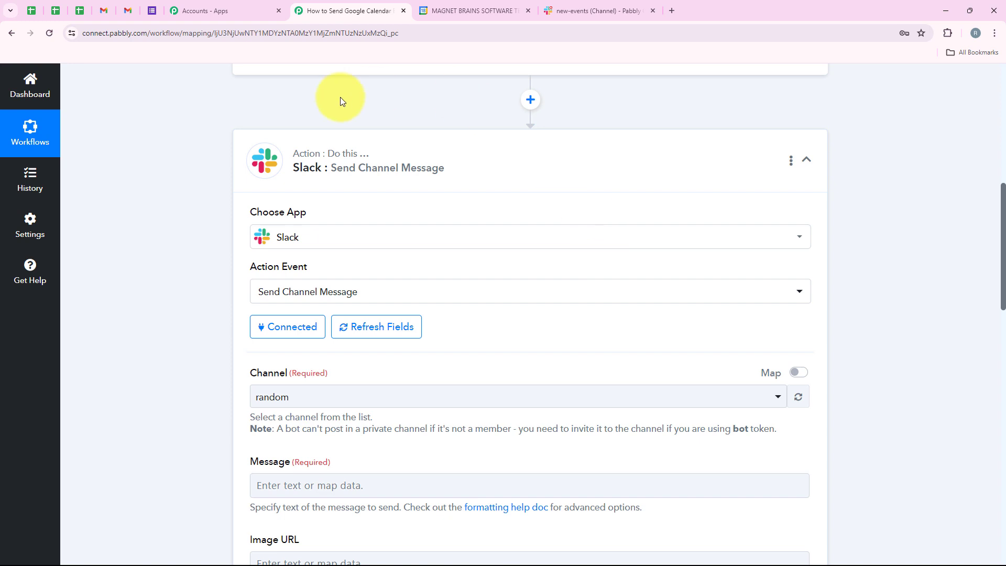
scroll(265, 479, down, 3)
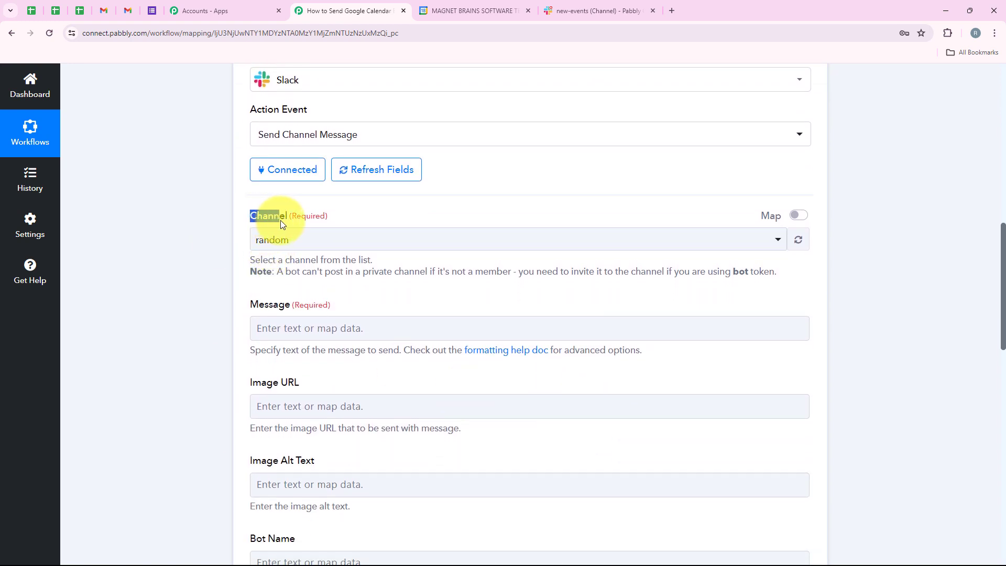
click(376, 246)
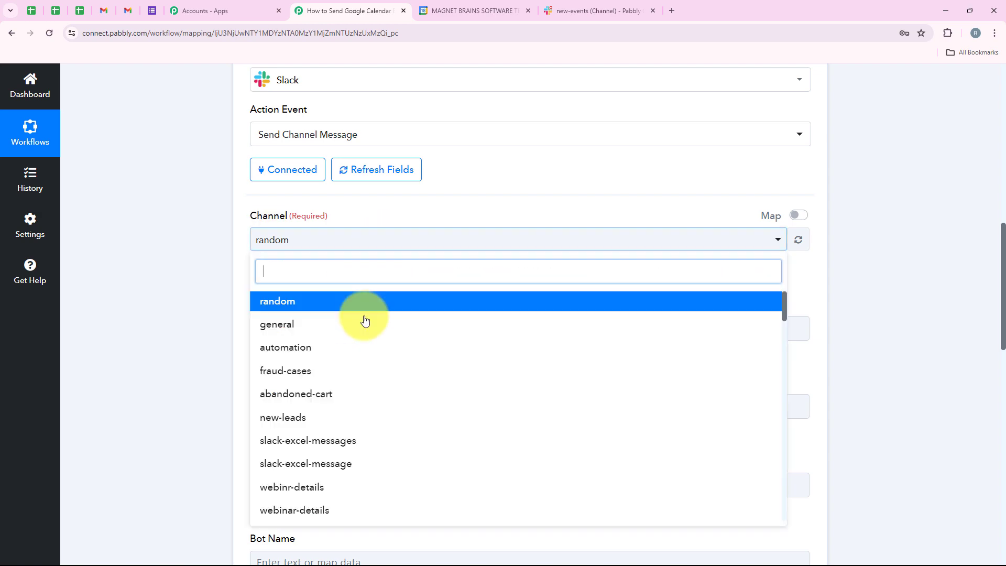
scroll(411, 443, down, 4)
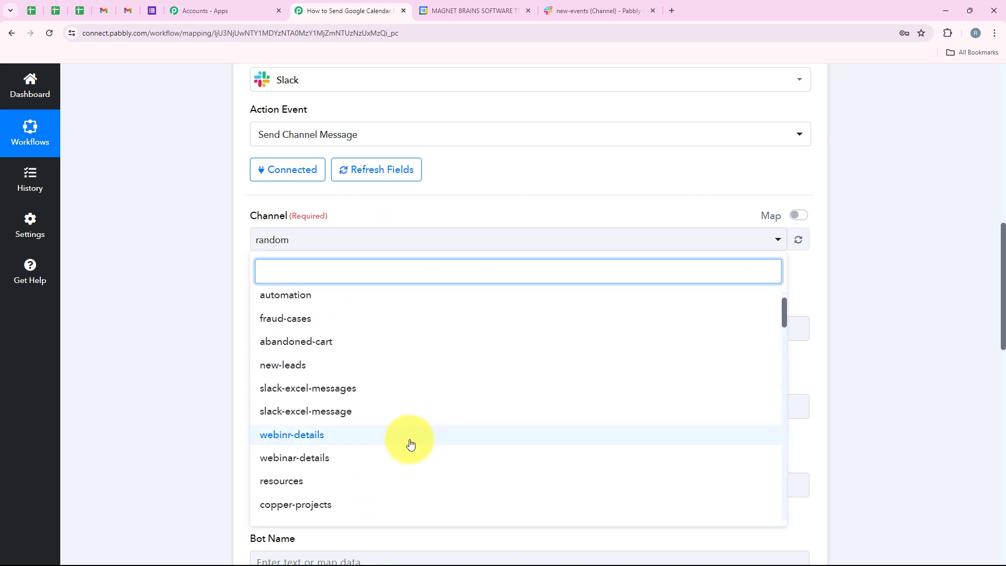
click(149, 349)
click(609, 5)
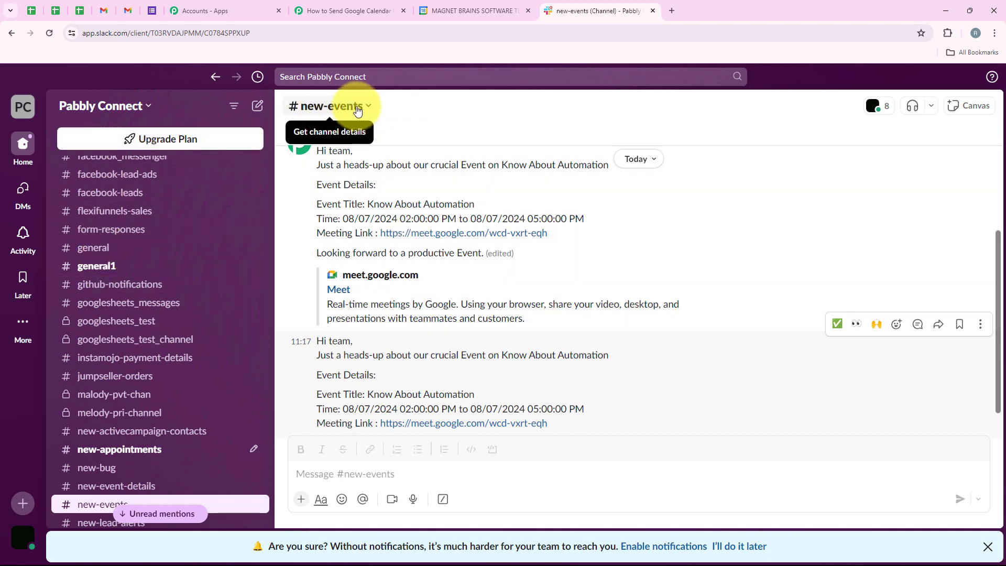
- Check the exact channel name 'new-events' in Slack, then reopen Pabbly's Channel list
click(346, 107)
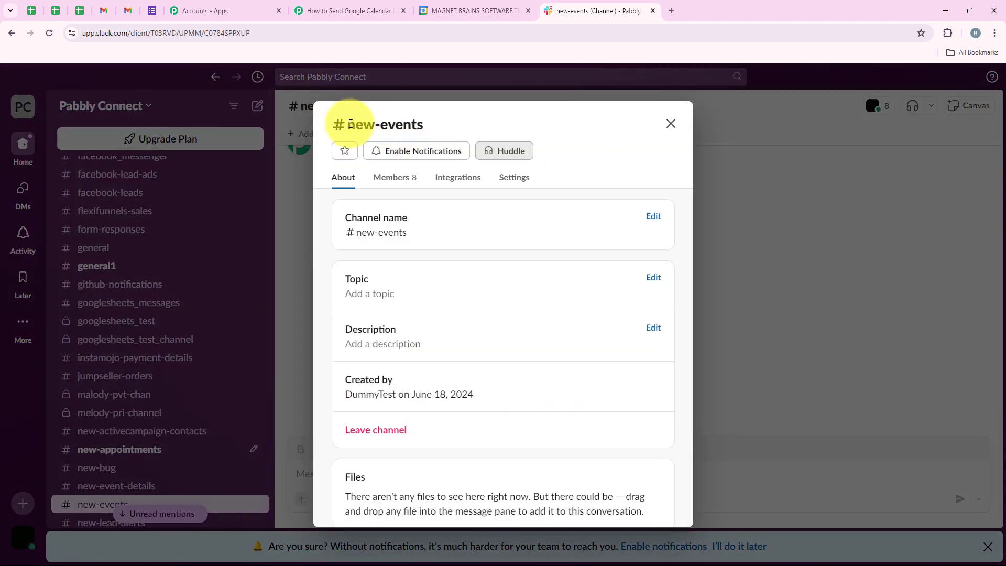
drag(346, 124, 449, 128)
click(672, 126)
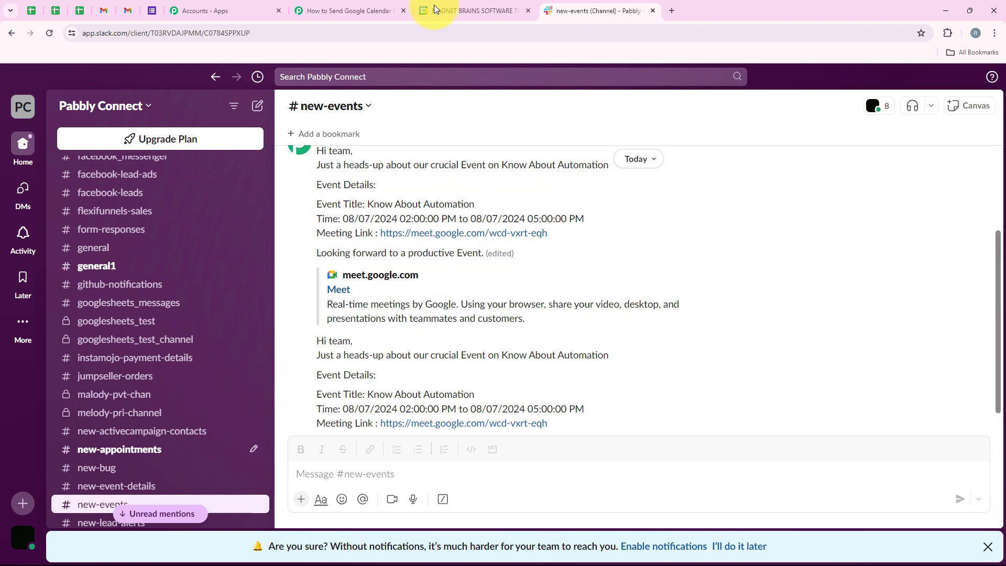
click(362, 10)
click(305, 244)
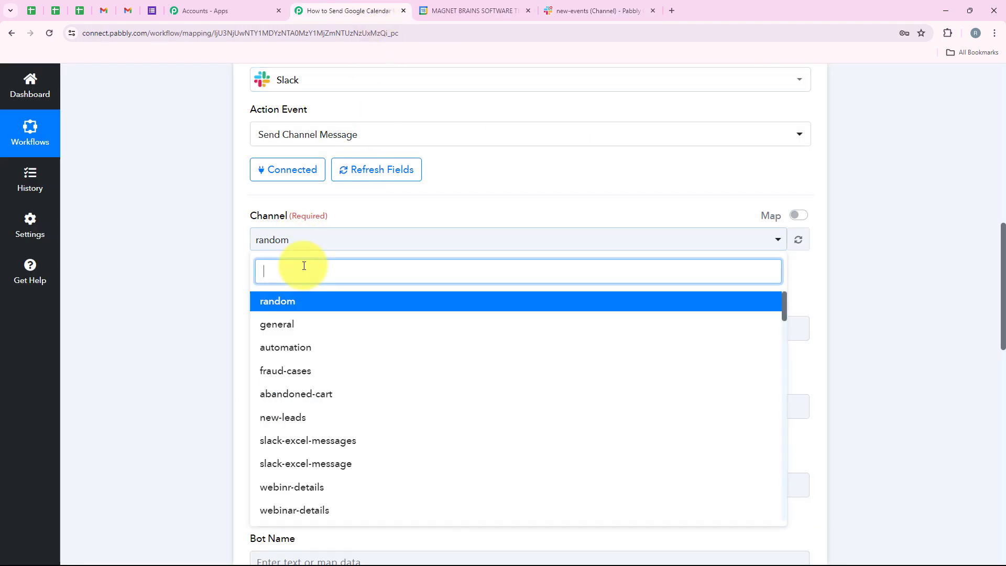
- Set the Slack step's Channel to new-events
text(n)
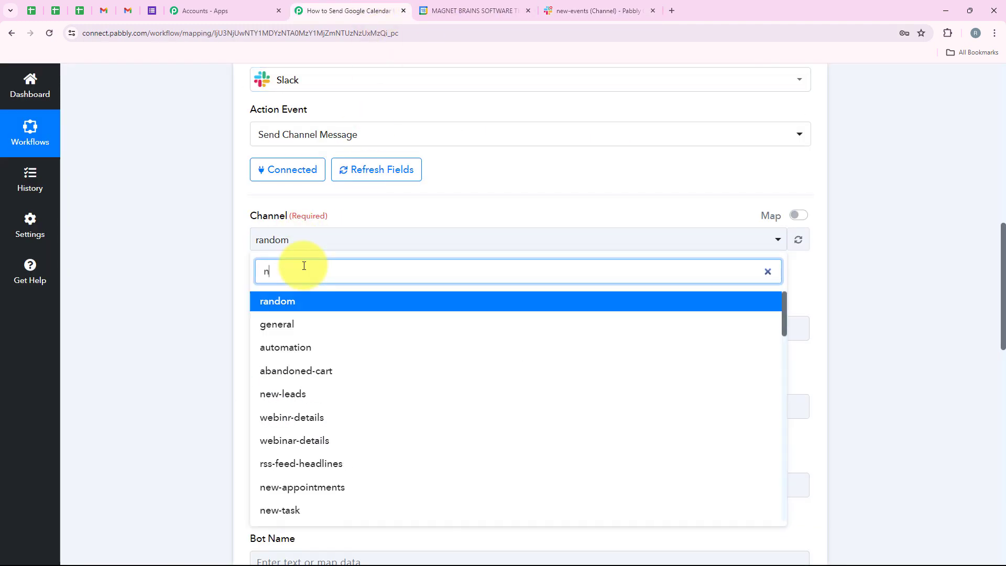
text(ew-eve)
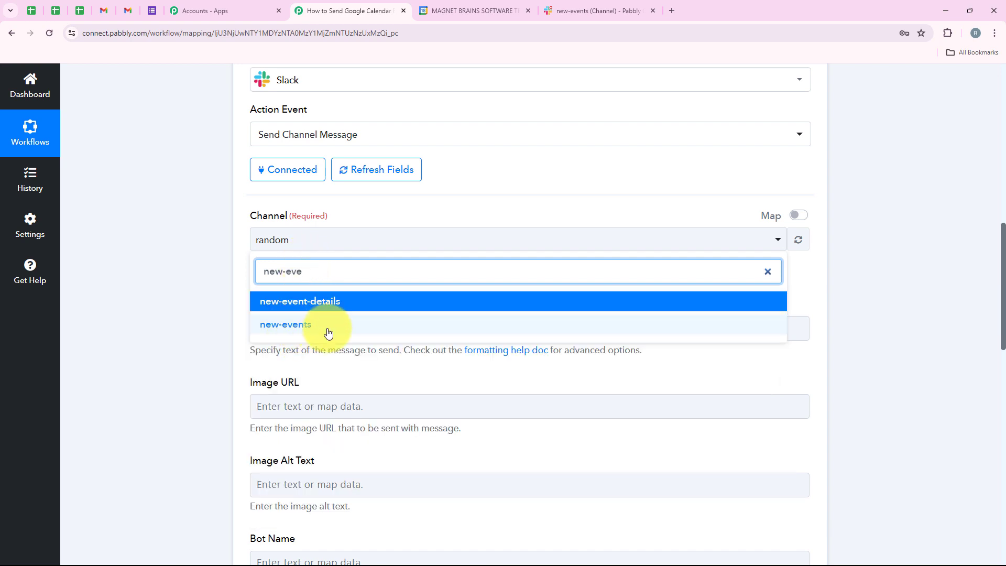
click(329, 326)
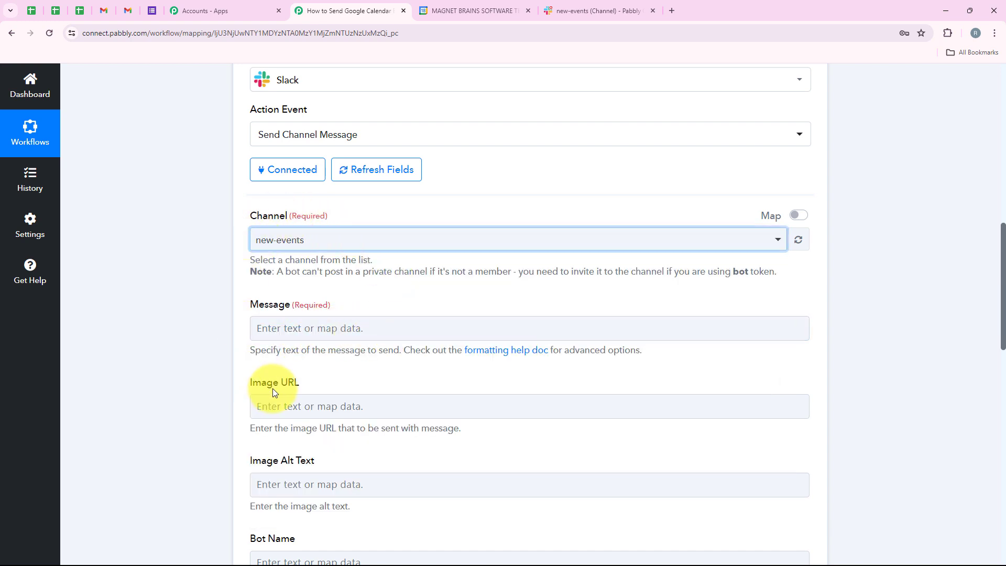
scroll(273, 392, down, 1)
scroll(256, 213, down, 1)
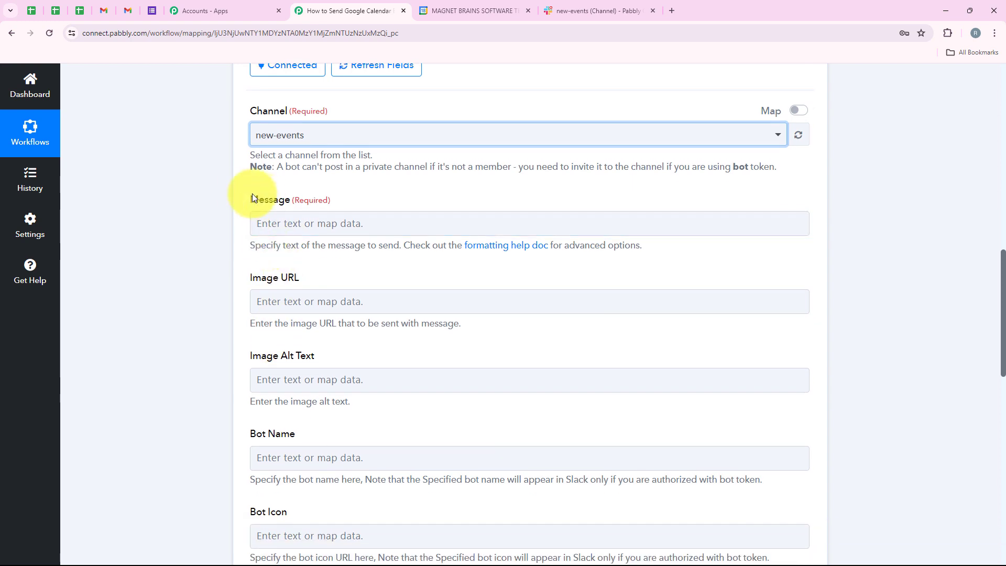
- Paste the event reminder template into Message and select its {Event Name} placeholder
double_click(289, 199)
click(295, 221)
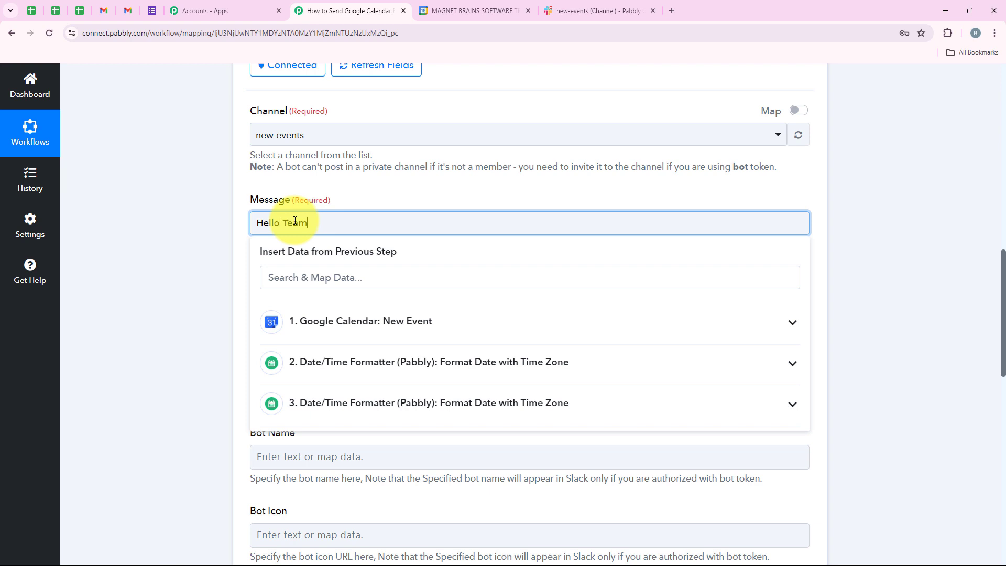
text(Just a quick reminder about our important {Event Name} event.  Event details:-  Event Title: Start Date & Time: End Date & Time: Meeting link:  I'm looking forward to a productive event. Best regards.)
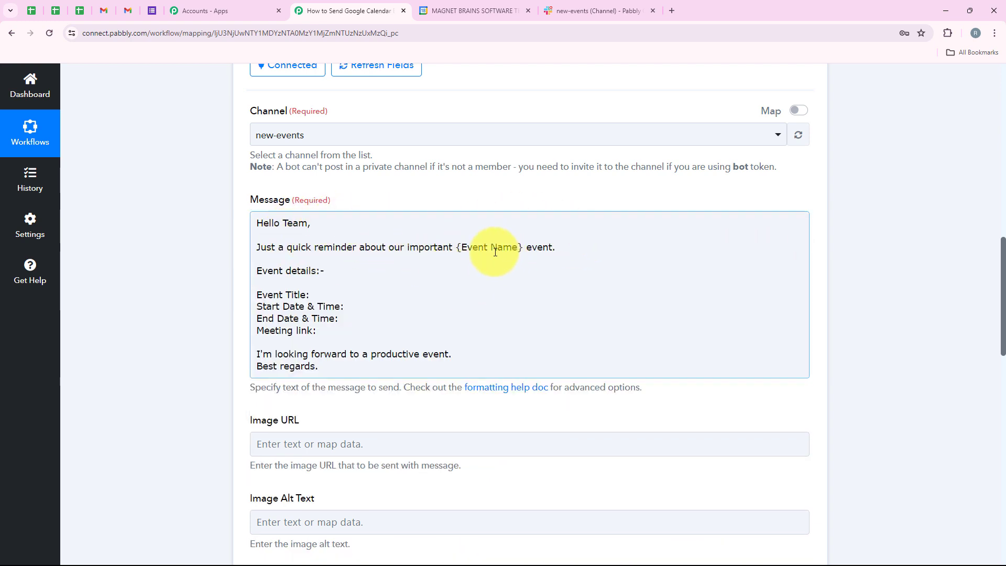
drag(457, 247, 522, 247)
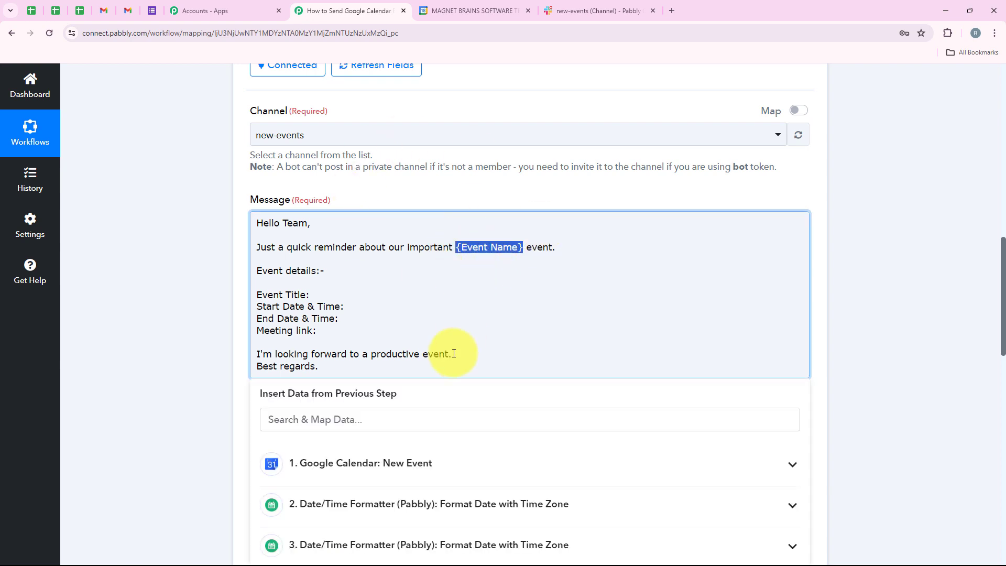
- Insert the event Summary in place of {Event Name} and as the Event Title
click(333, 419)
text(Su)
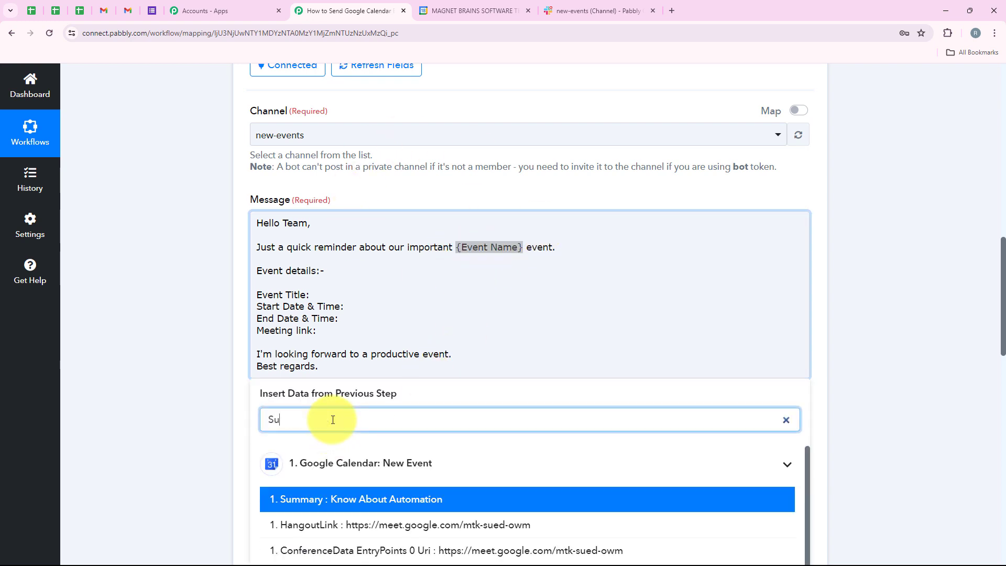
click(351, 501)
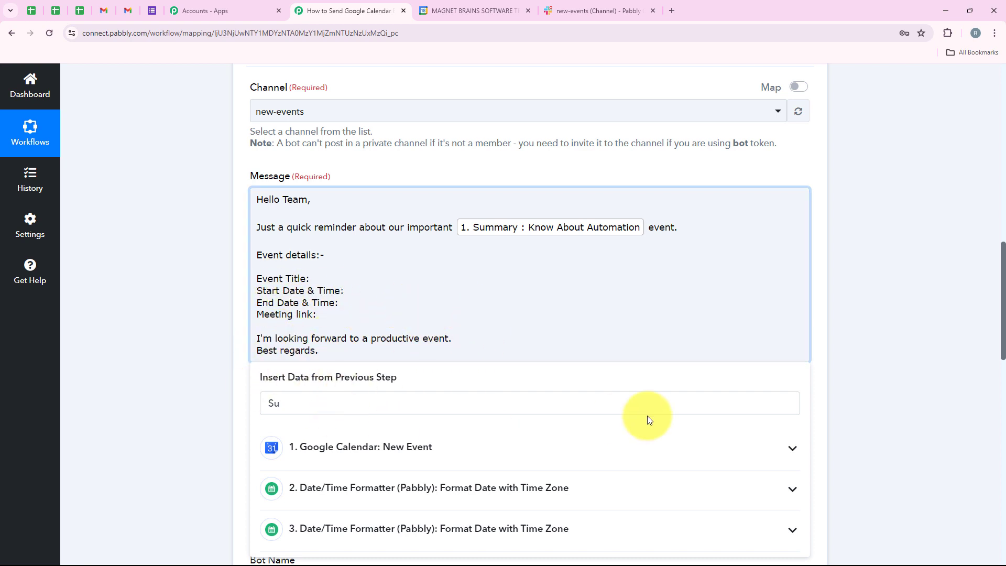
click(784, 404)
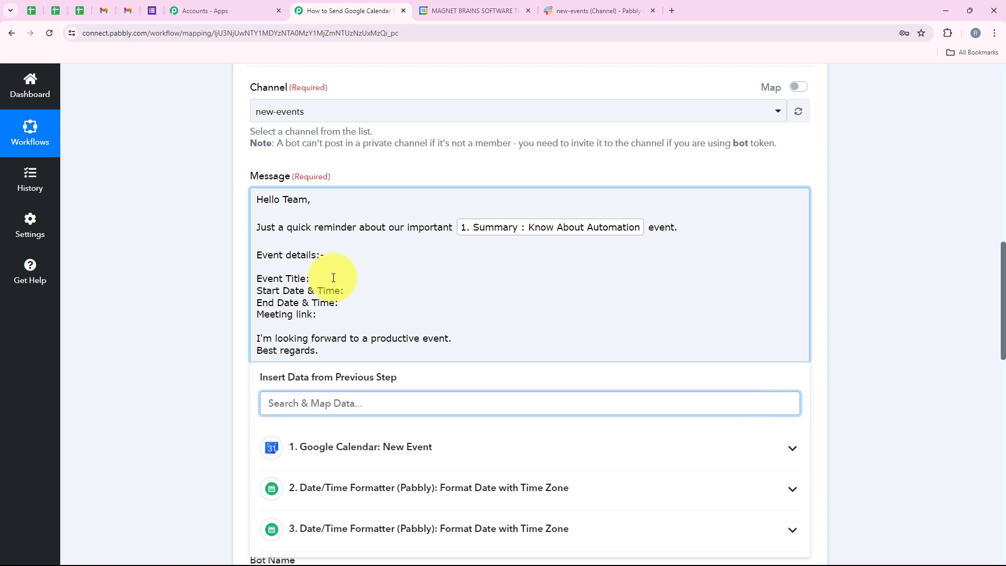
click(360, 303)
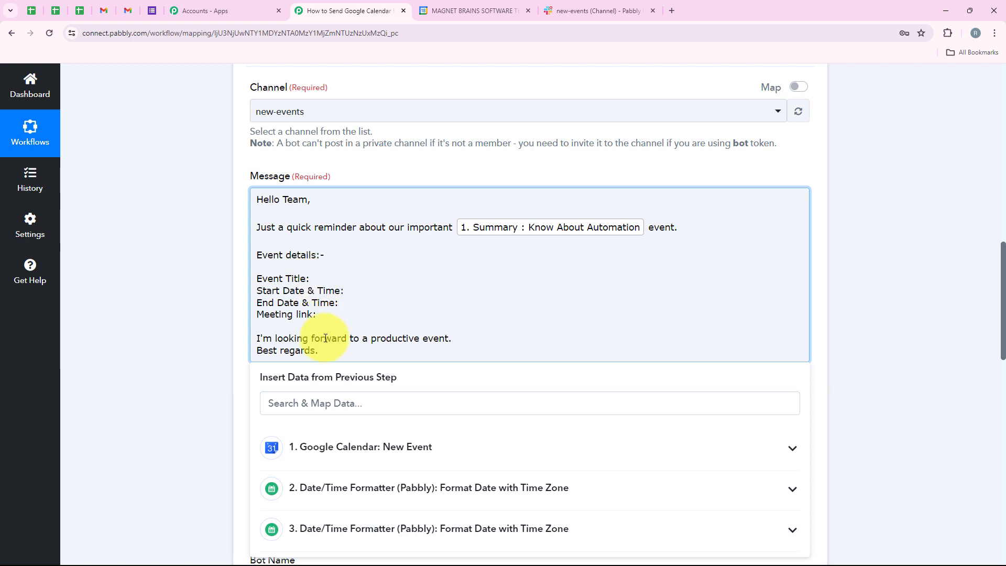
click(363, 296)
click(344, 306)
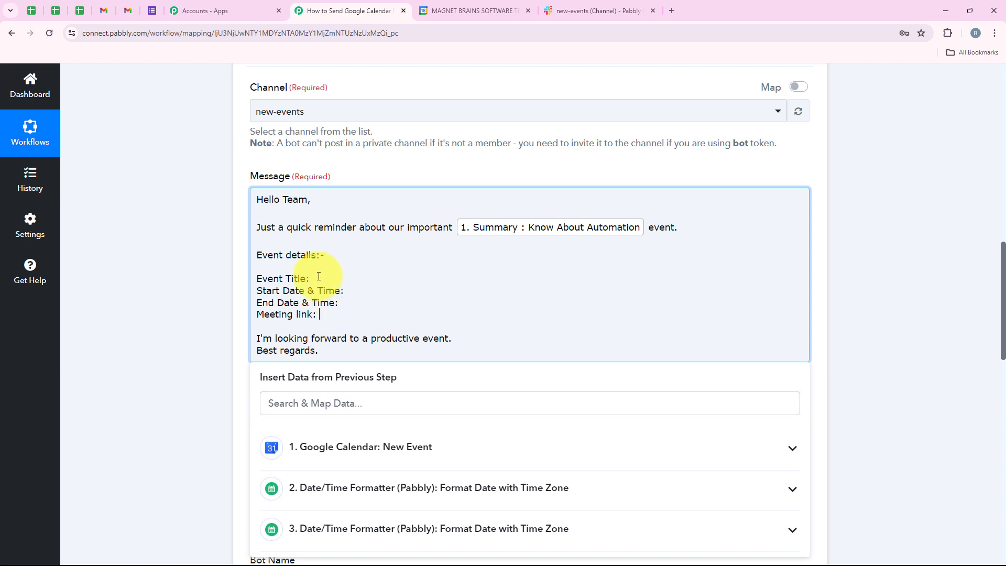
click(311, 399)
text(Su)
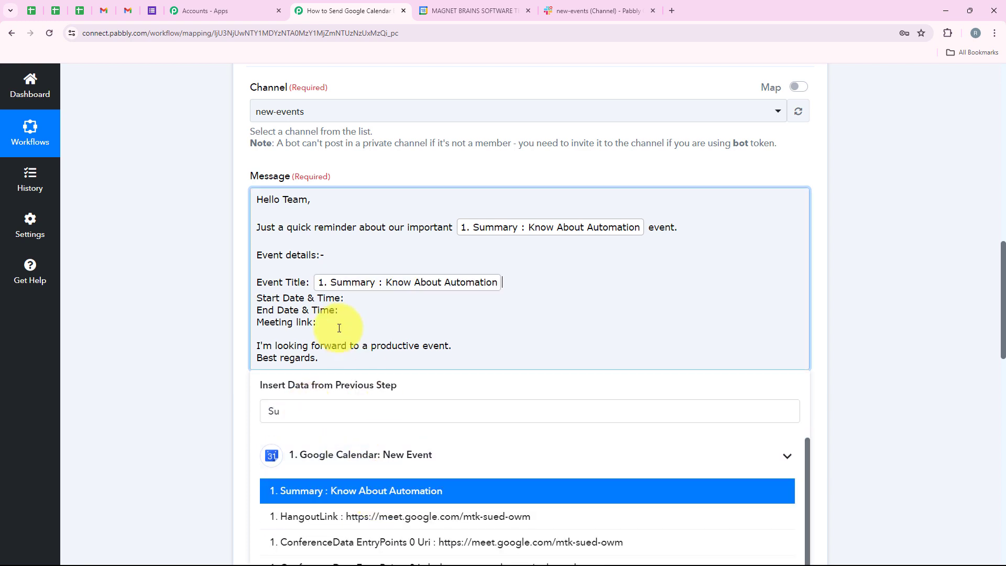
click(360, 297)
click(786, 396)
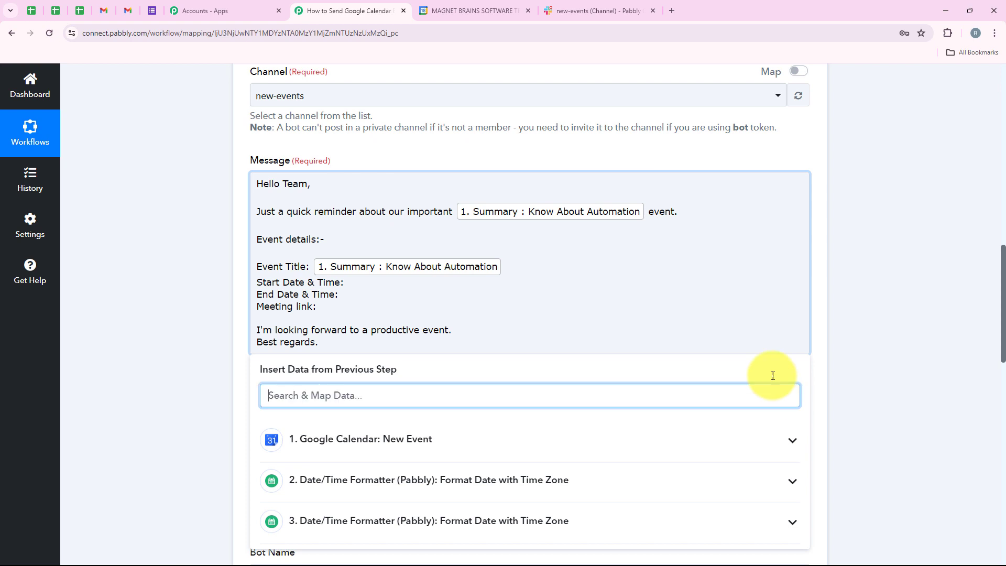
- Insert the formatted start and end dates from steps 2 and 3 after their labels
scroll(449, 409, down, 1)
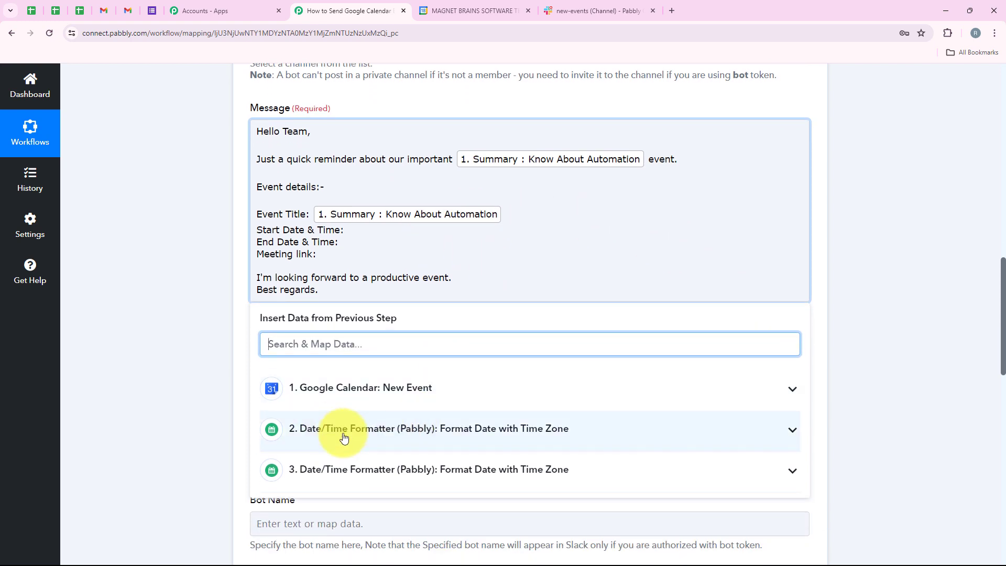
click(399, 429)
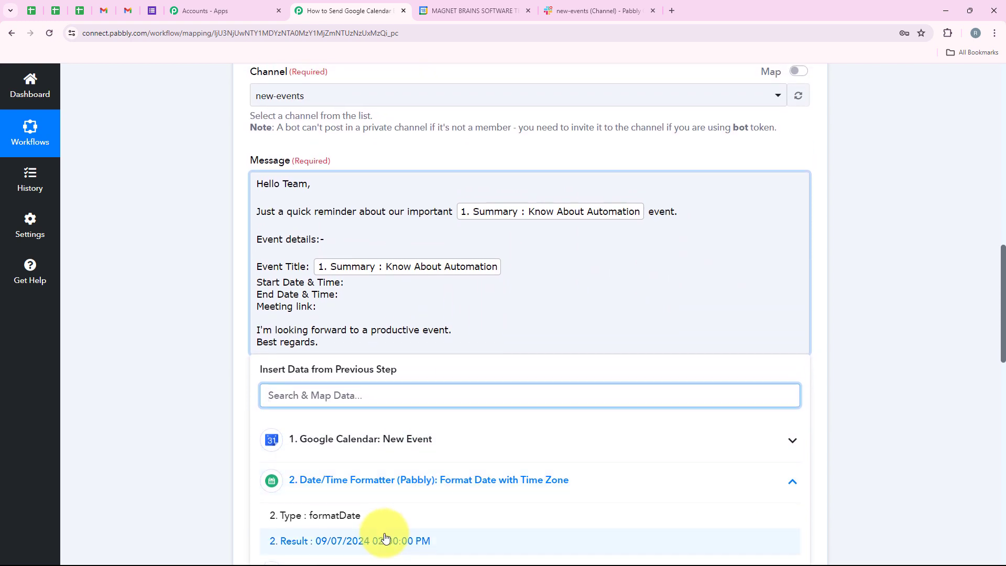
click(377, 542)
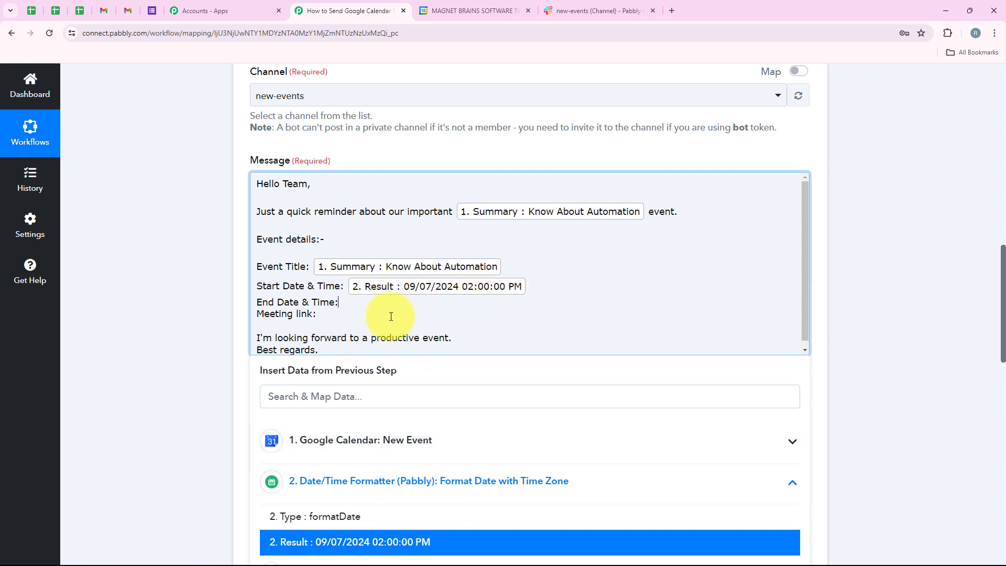
click(443, 303)
click(377, 520)
scroll(388, 521, down, 2)
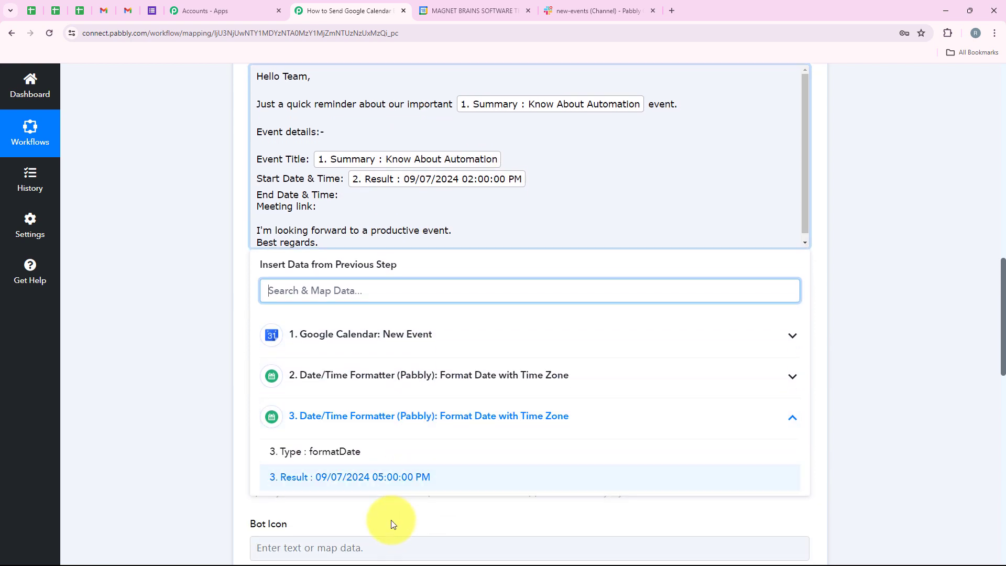
click(361, 478)
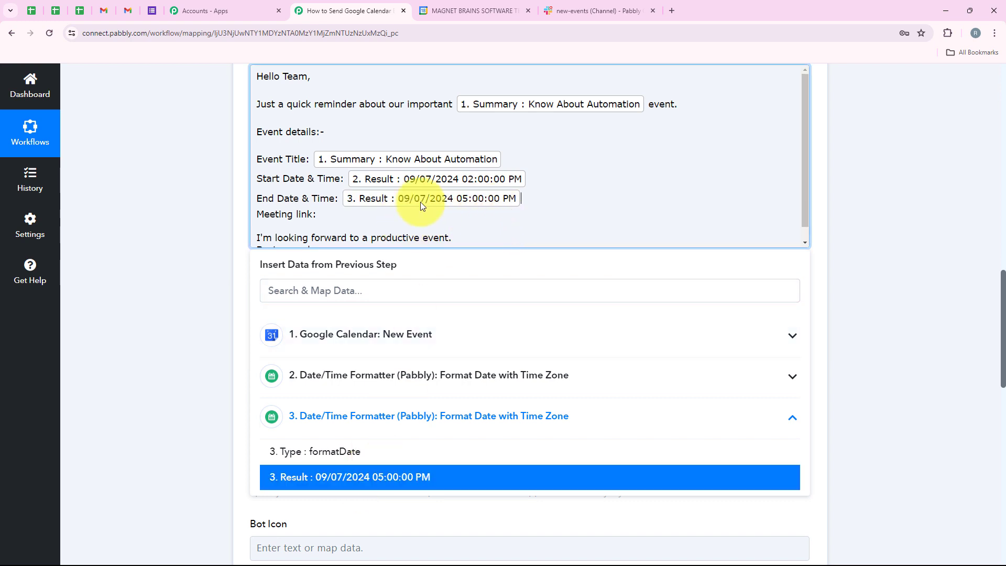
- Insert the HangoutLink after the Meeting link label
click(320, 215)
scroll(325, 209, down, 1)
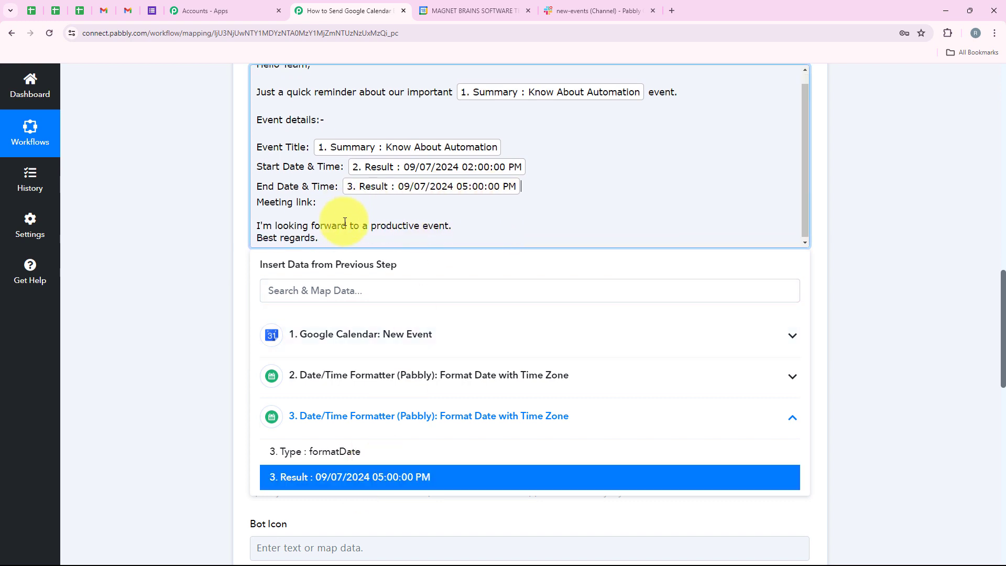
click(364, 299)
text(Link)
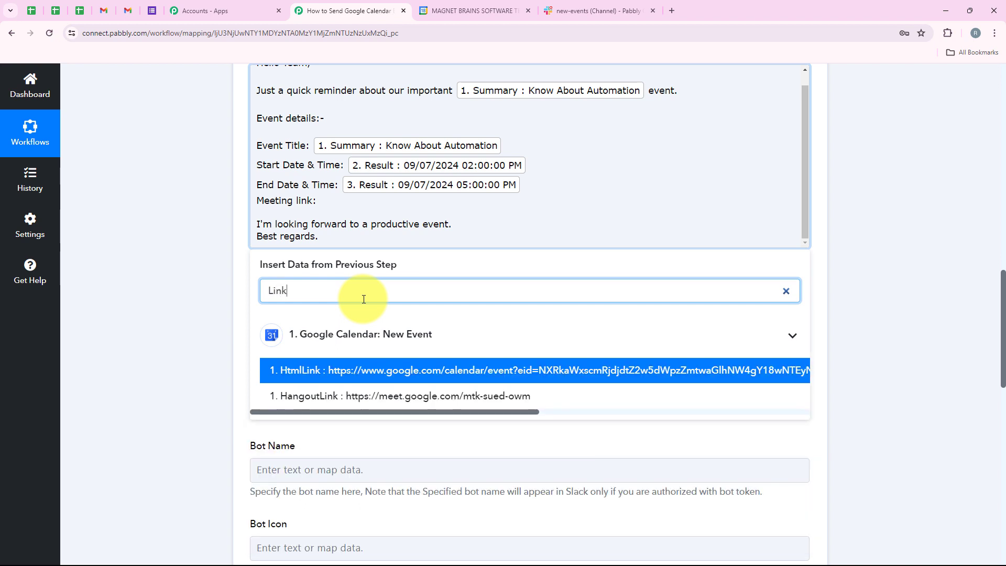
click(404, 396)
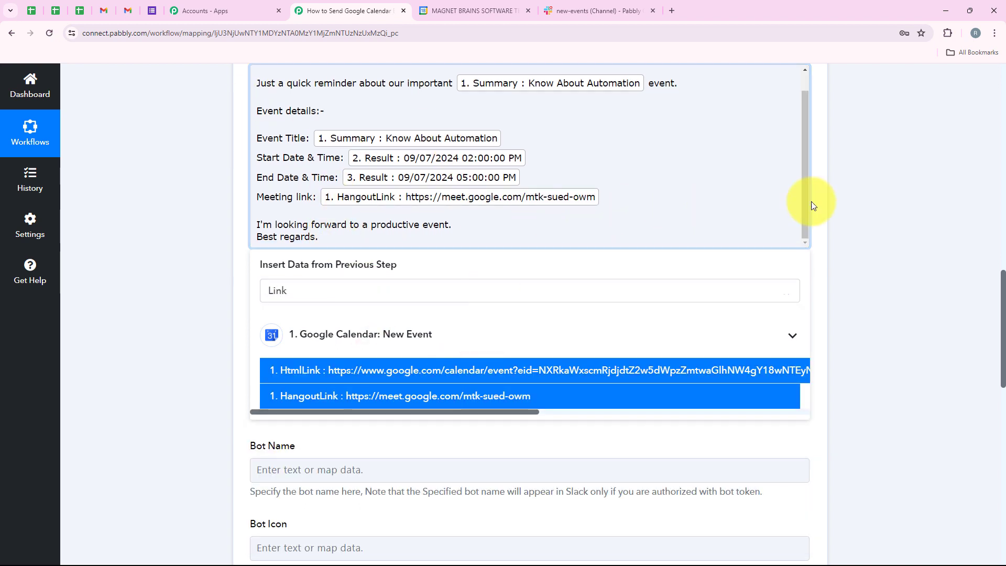
click(817, 242)
scroll(773, 252, up, 1)
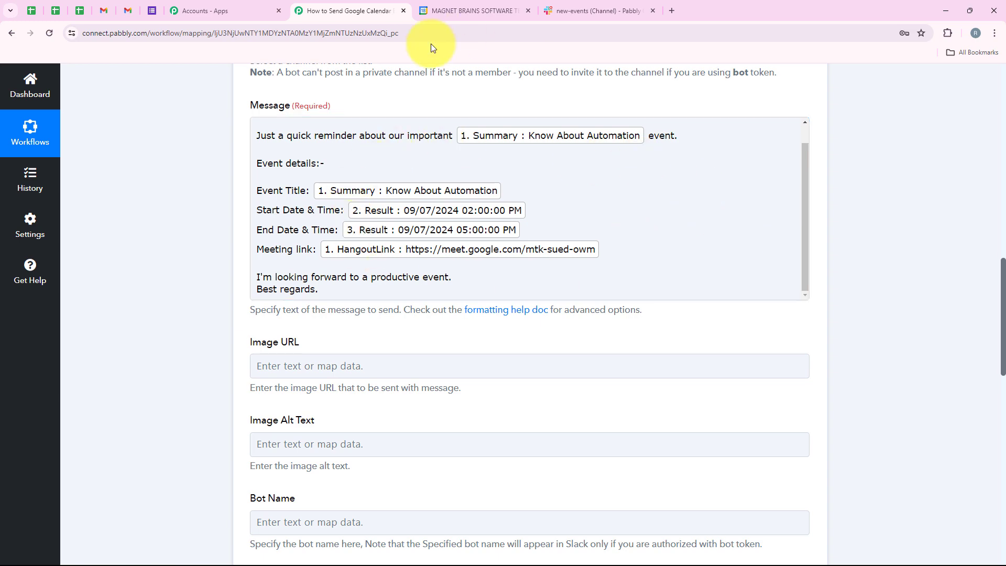
- Review the Slack step's optional fields, including Image URL
scroll(366, 223, down, 1)
scroll(365, 222, up, 1)
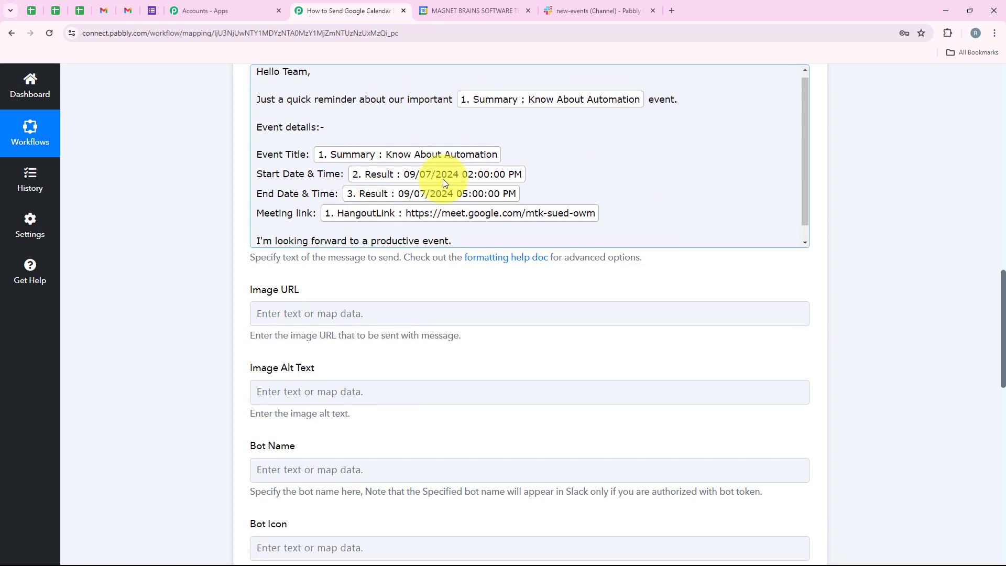
scroll(498, 194, down, 1)
scroll(592, 219, up, 1)
scroll(944, 190, up, 4)
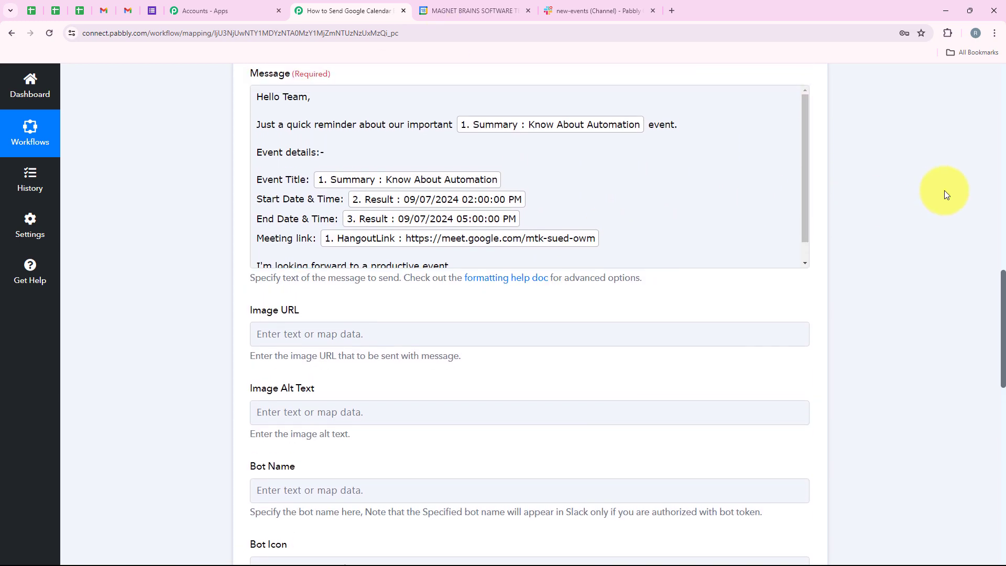
scroll(942, 190, down, 4)
scroll(942, 190, down, 2)
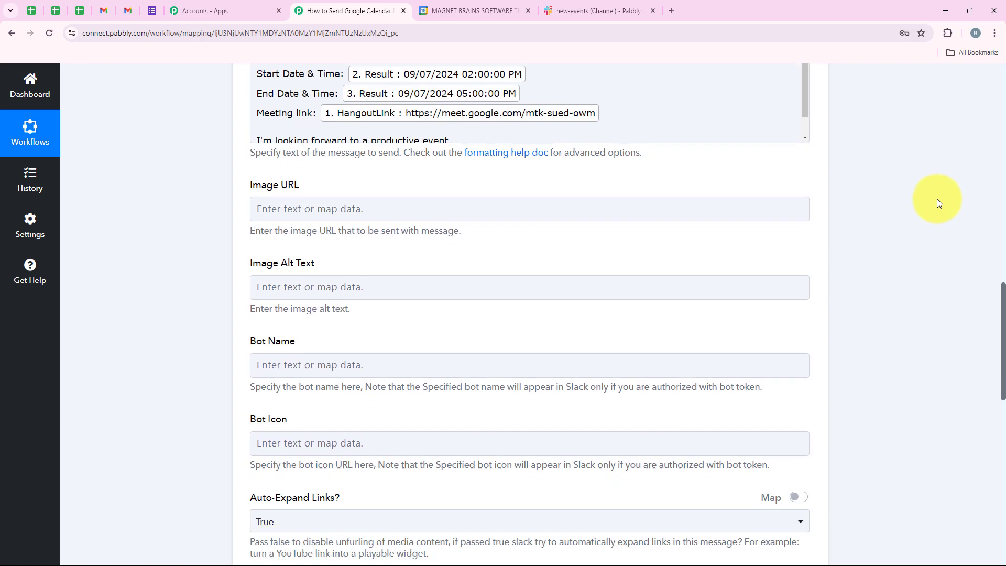
drag(250, 186, 318, 185)
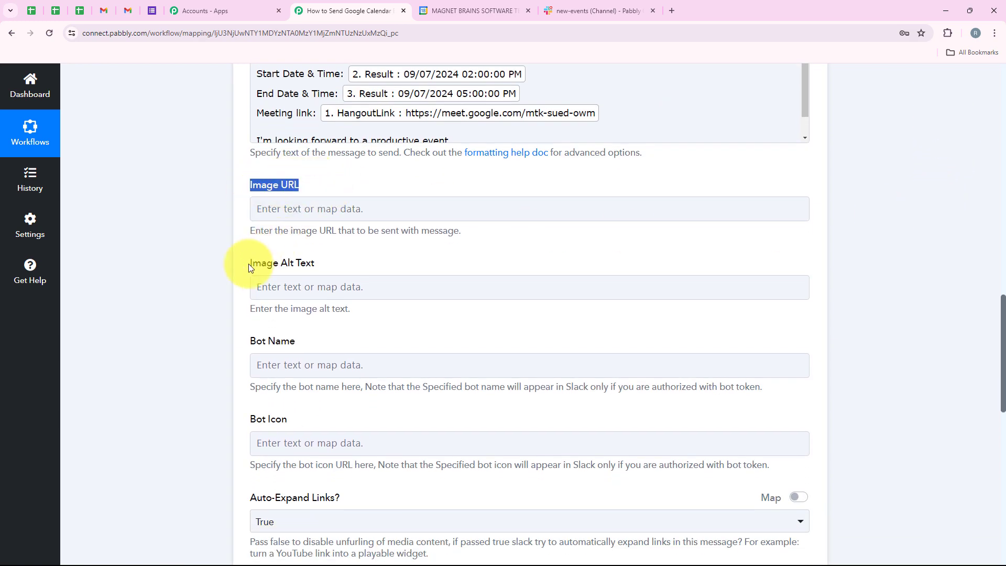
drag(249, 263, 362, 258)
scroll(353, 263, down, 2)
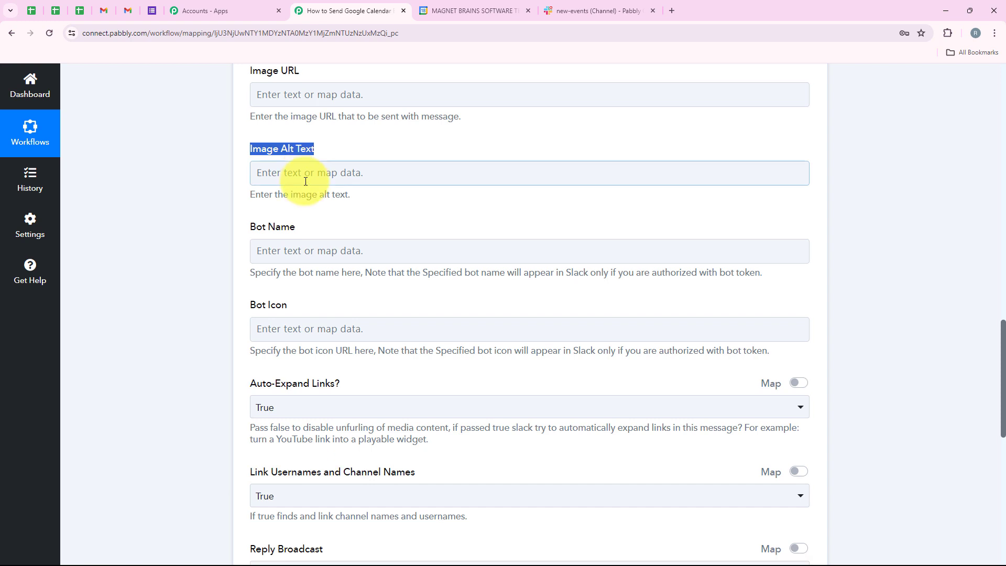
scroll(305, 181, up, 3)
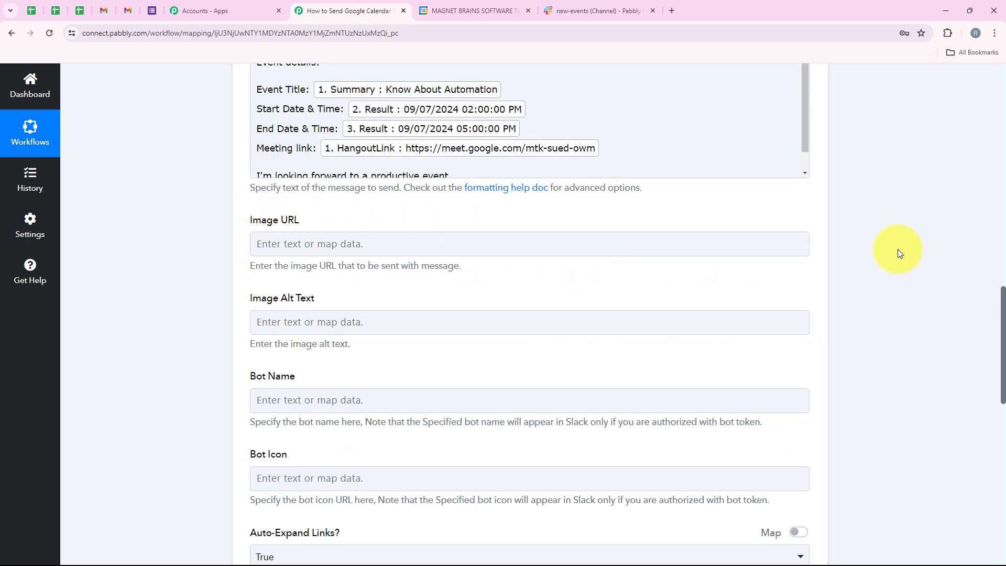
middle_click(901, 276)
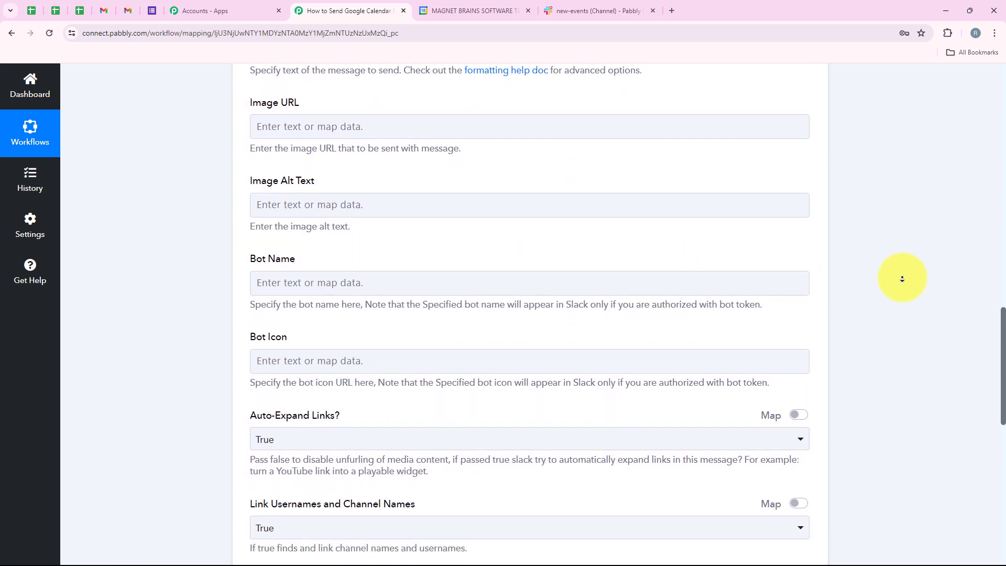
middle_click(903, 284)
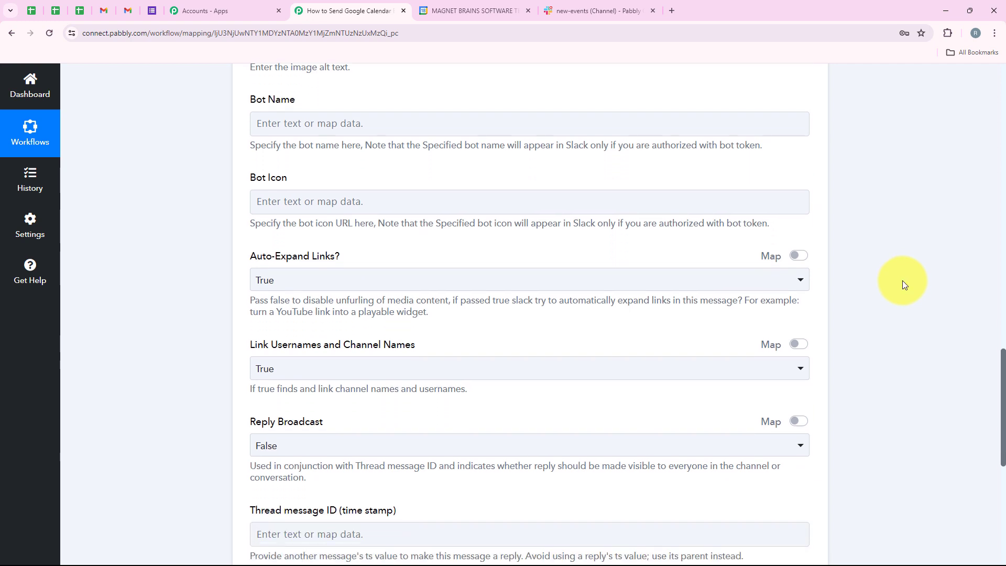
- Set Bot Name to 'New Event Details' and leave Bot Icon empty
click(303, 122)
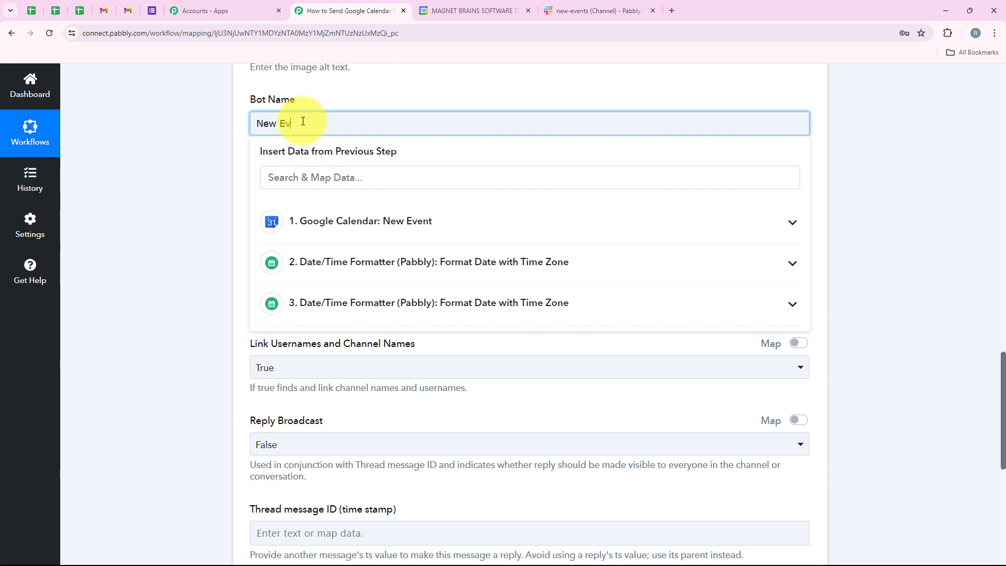
text(New Event Details)
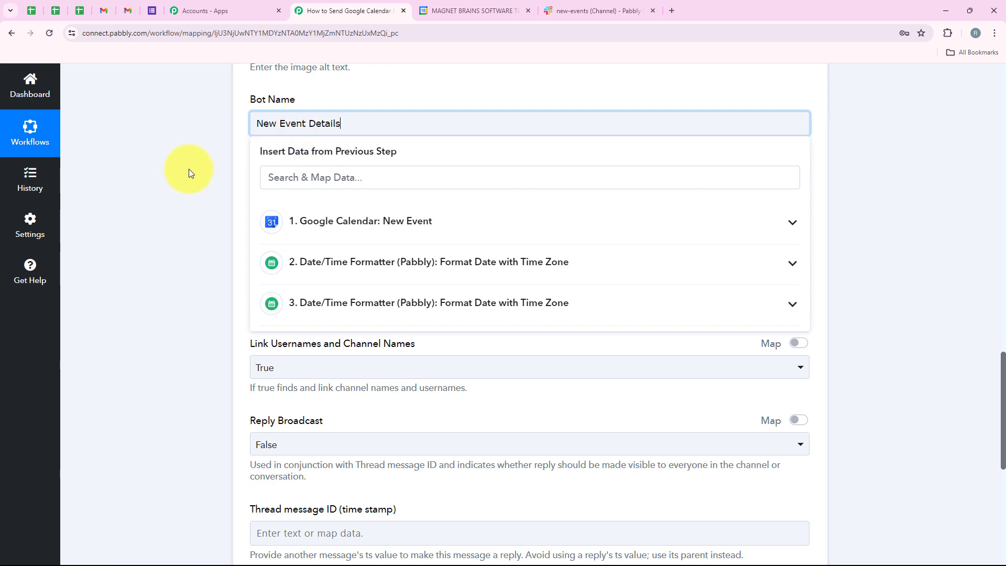
click(191, 170)
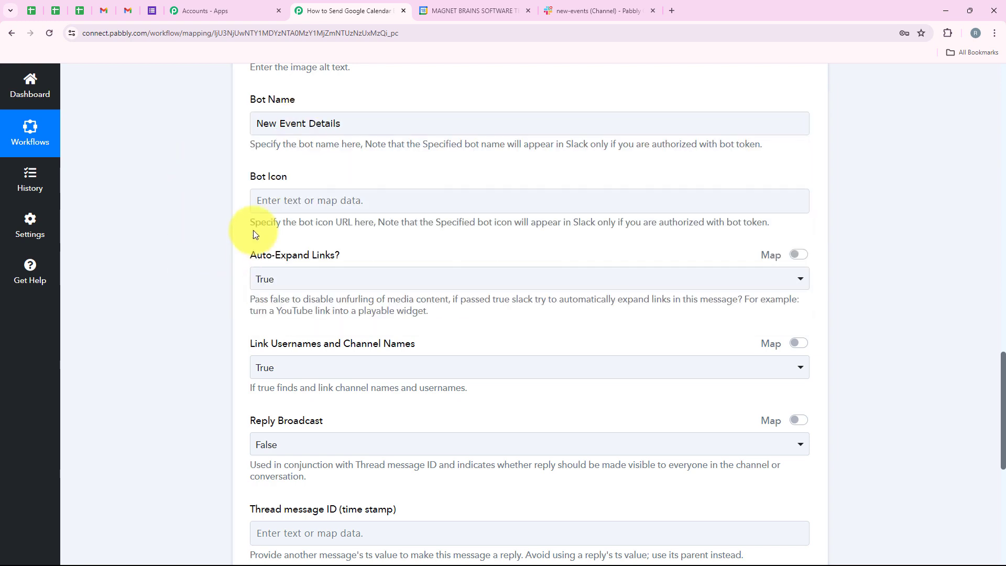
click(370, 179)
click(325, 202)
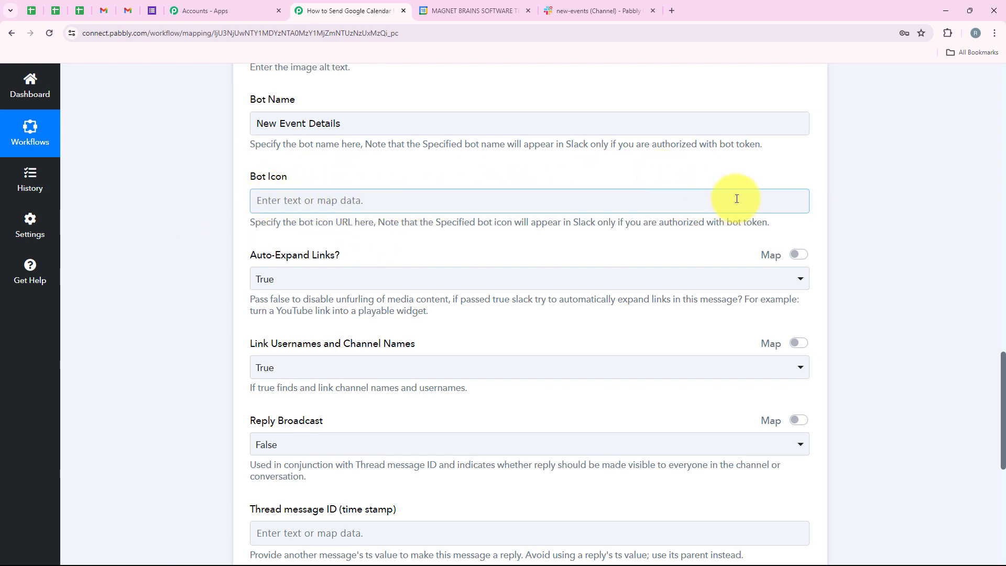
click(586, 233)
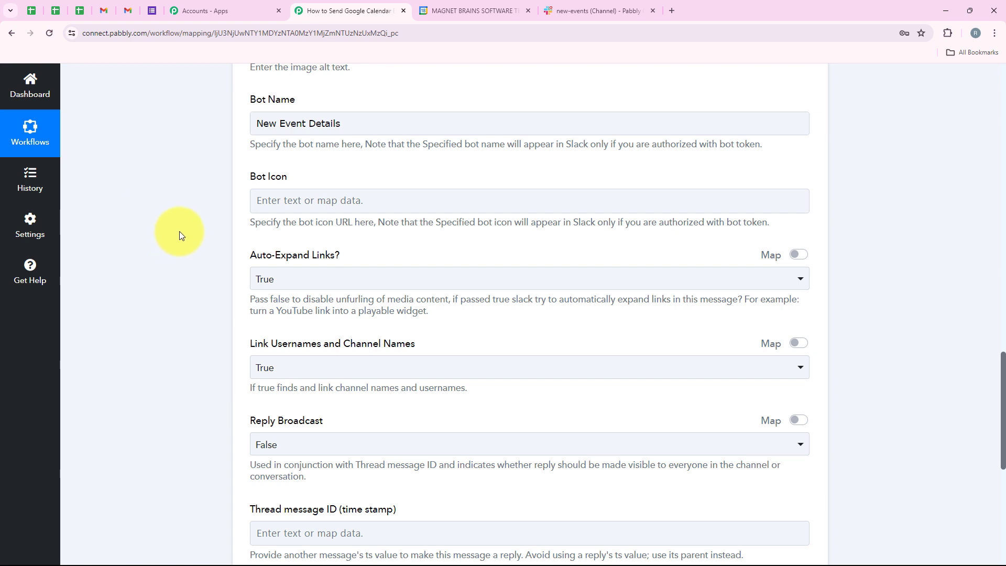
- Keep Auto-Expand Links and Link Usernames and Channel Names True, Reply Broadcast False
scroll(179, 231, down, 3)
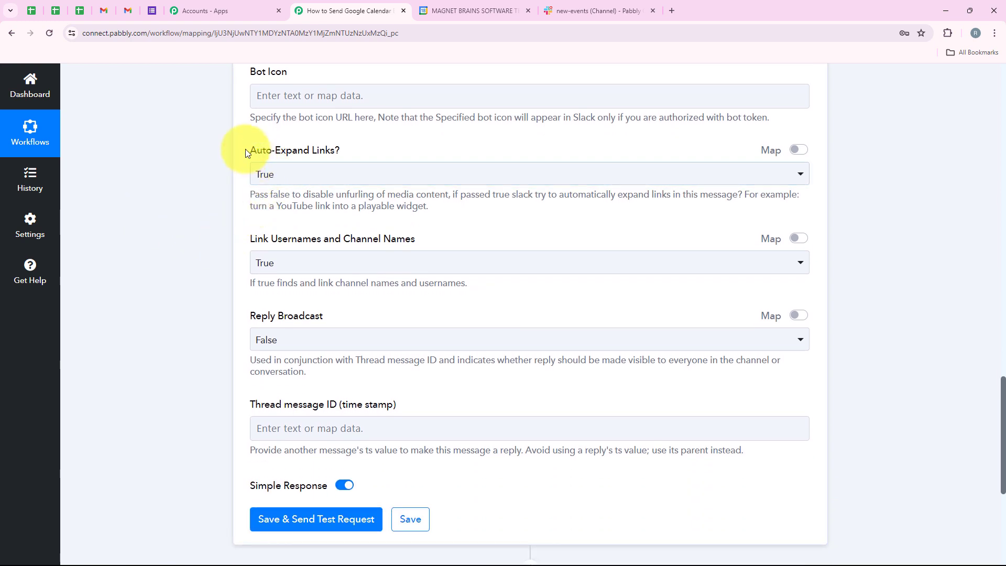
click(356, 173)
click(221, 227)
drag(242, 242, 286, 243)
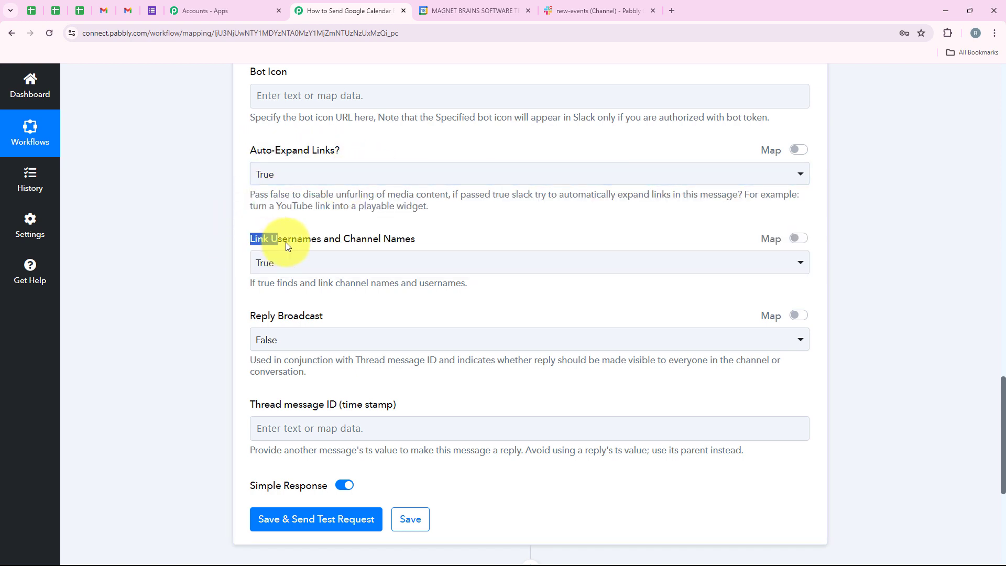
click(277, 265)
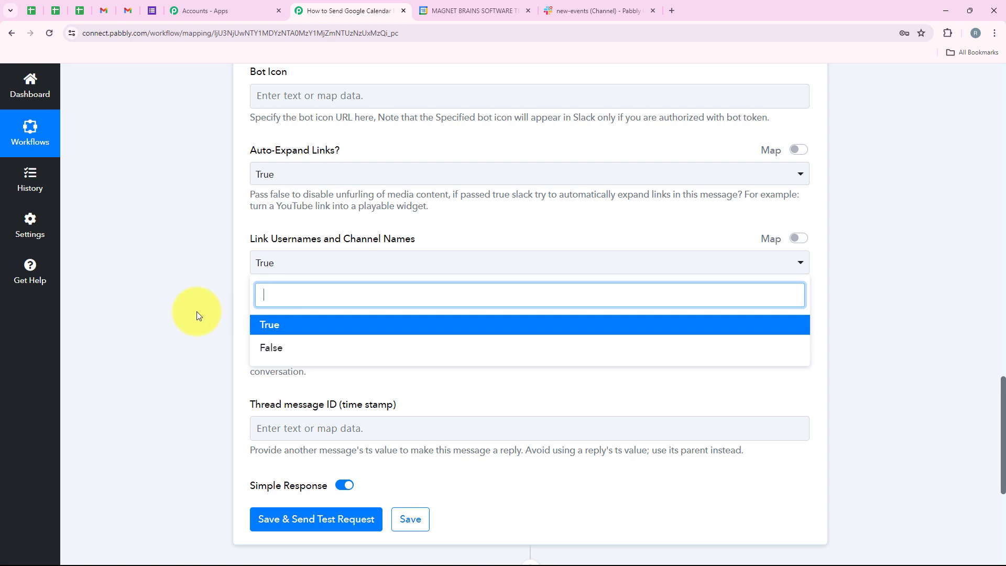
click(194, 361)
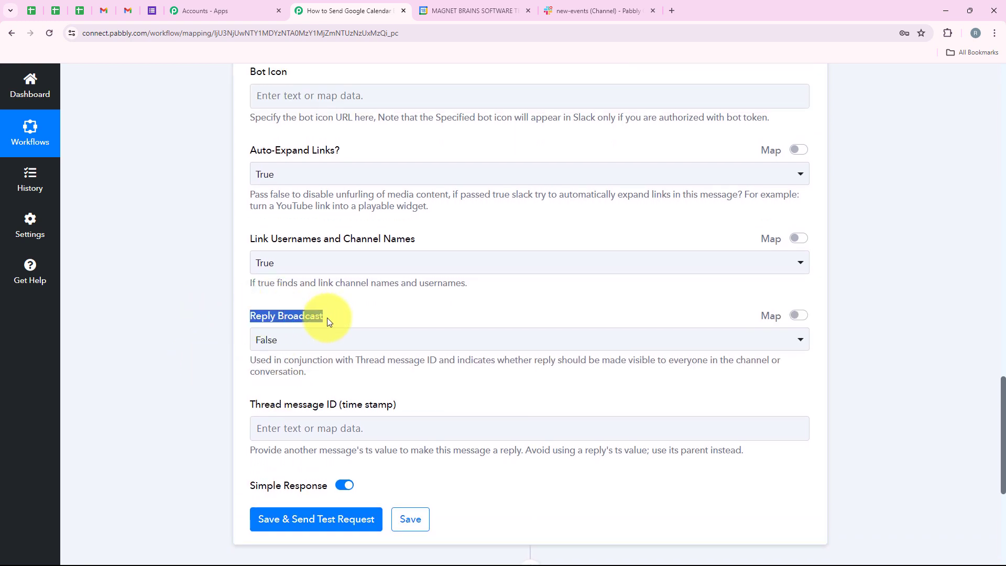
click(307, 335)
click(227, 341)
scroll(224, 348, down, 1)
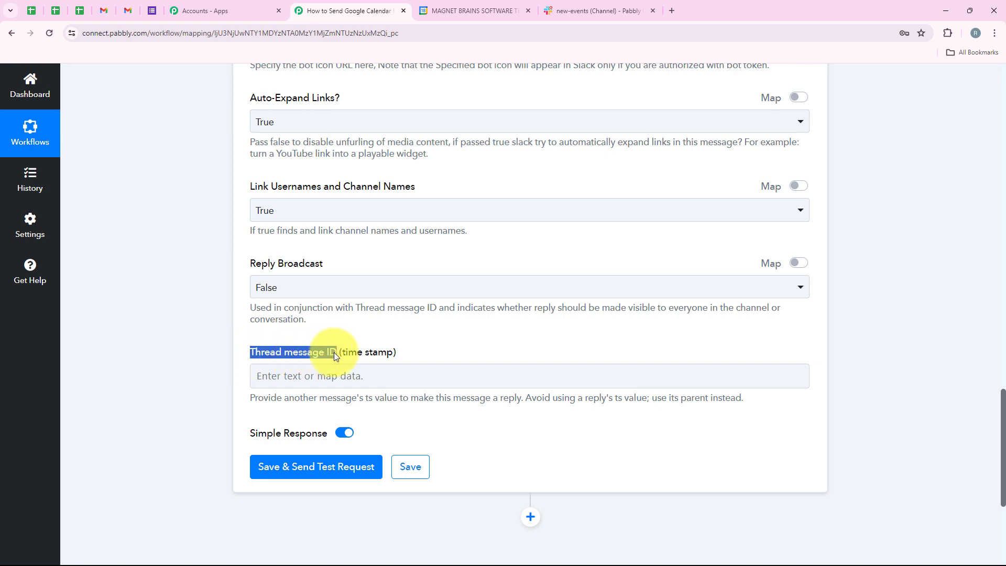
click(353, 342)
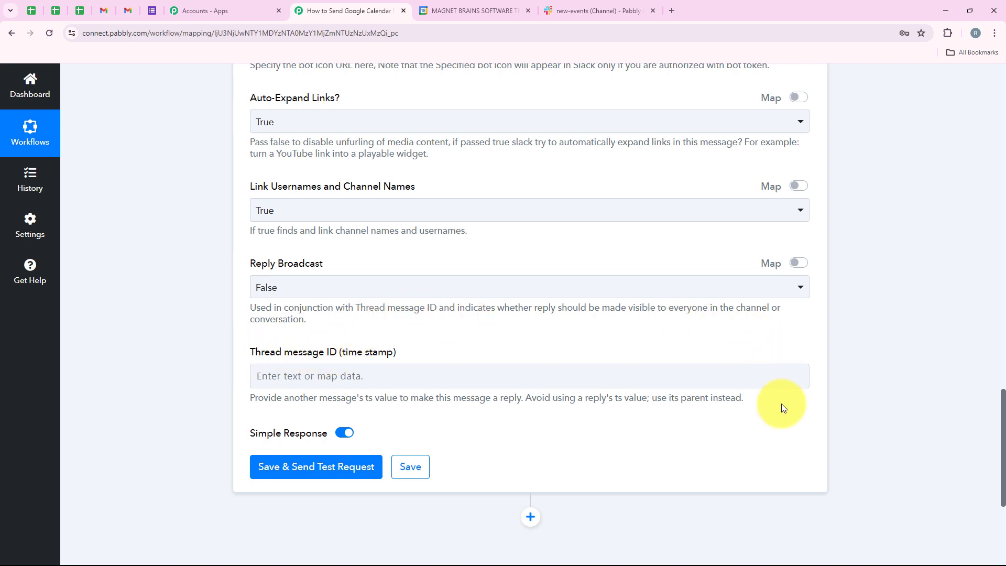
- Save and test the Slack step, check the Ok response, then view #new-events in Slack
scroll(178, 474, down, 2)
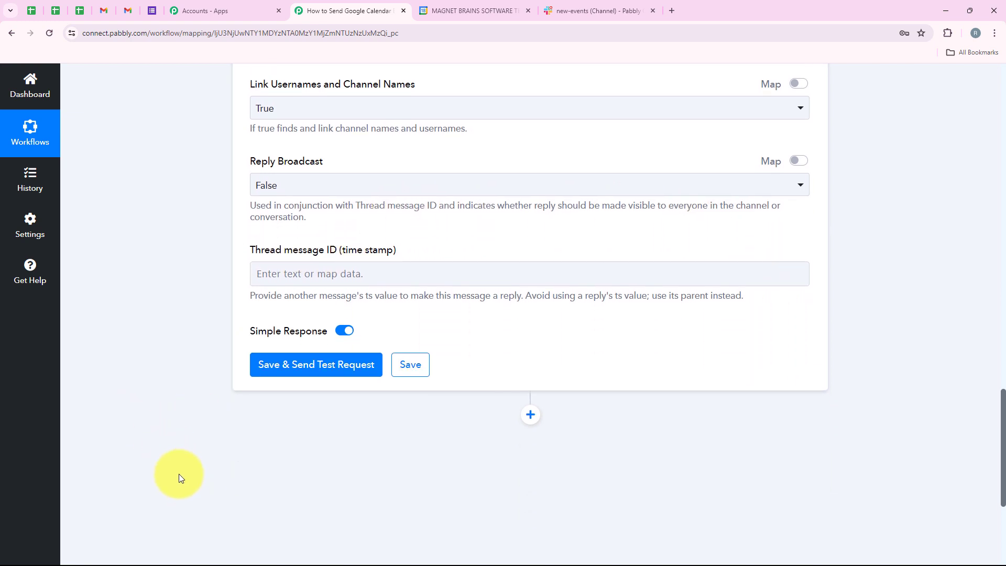
click(303, 367)
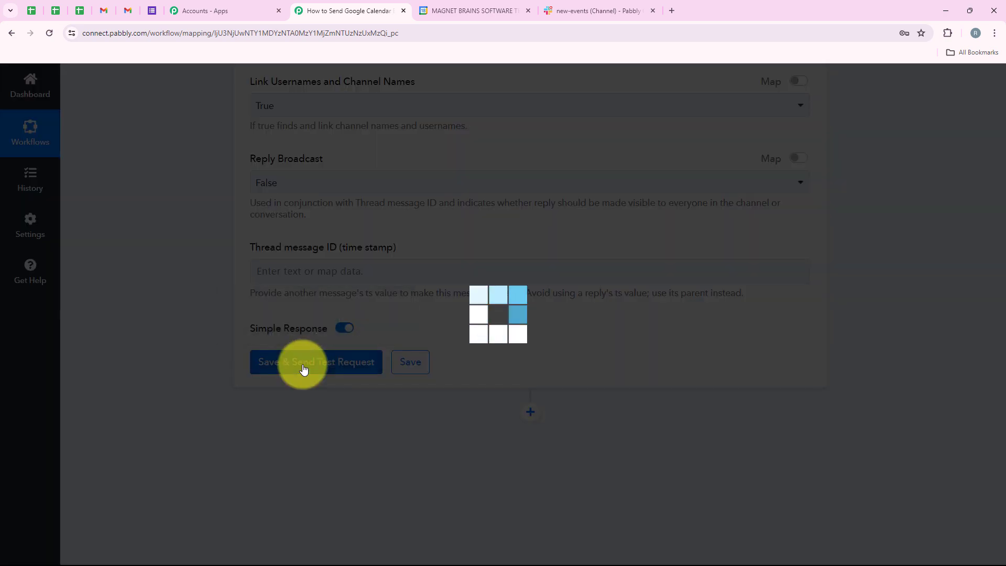
scroll(781, 265, down, 5)
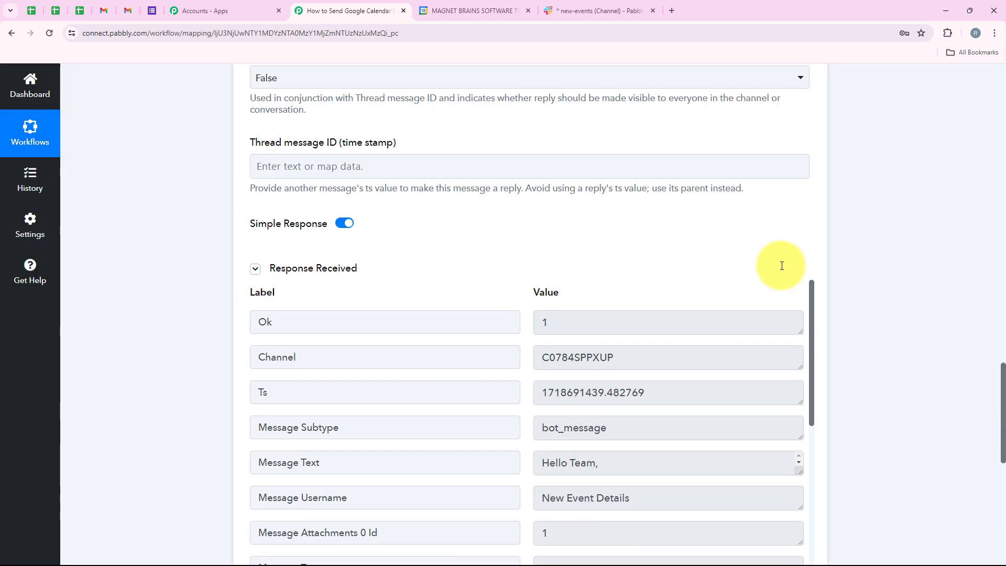
scroll(667, 343, down, 1)
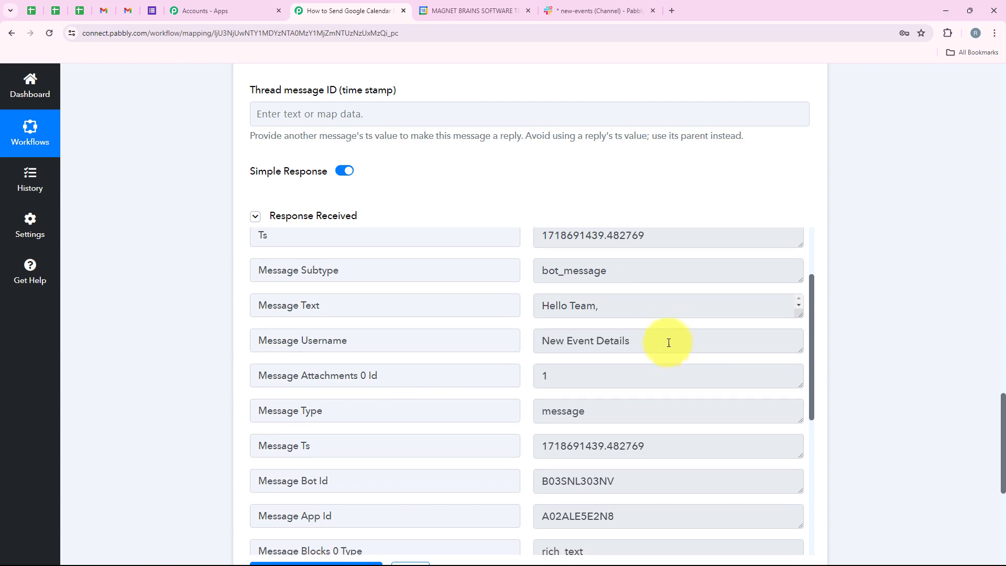
scroll(650, 333, up, 2)
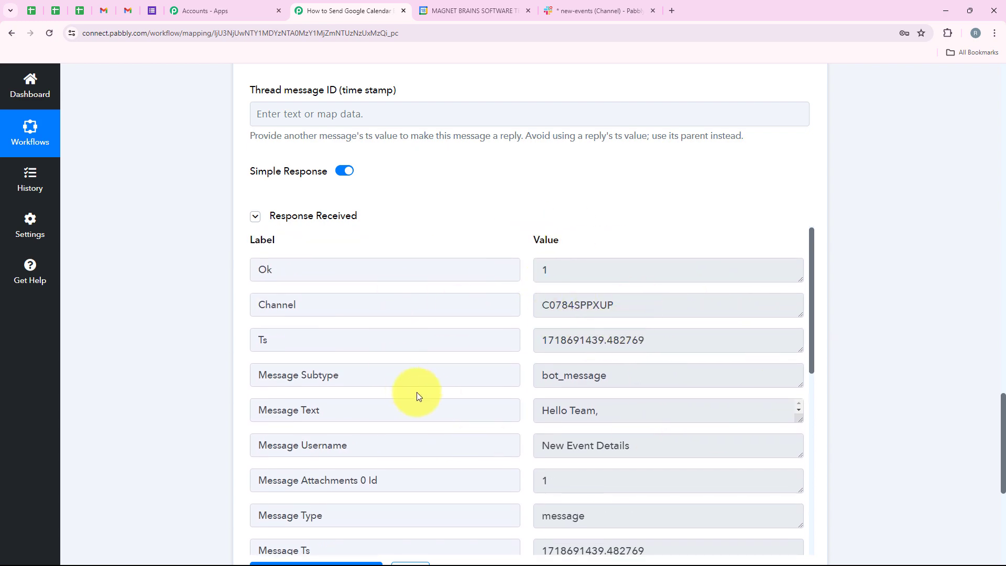
click(565, 7)
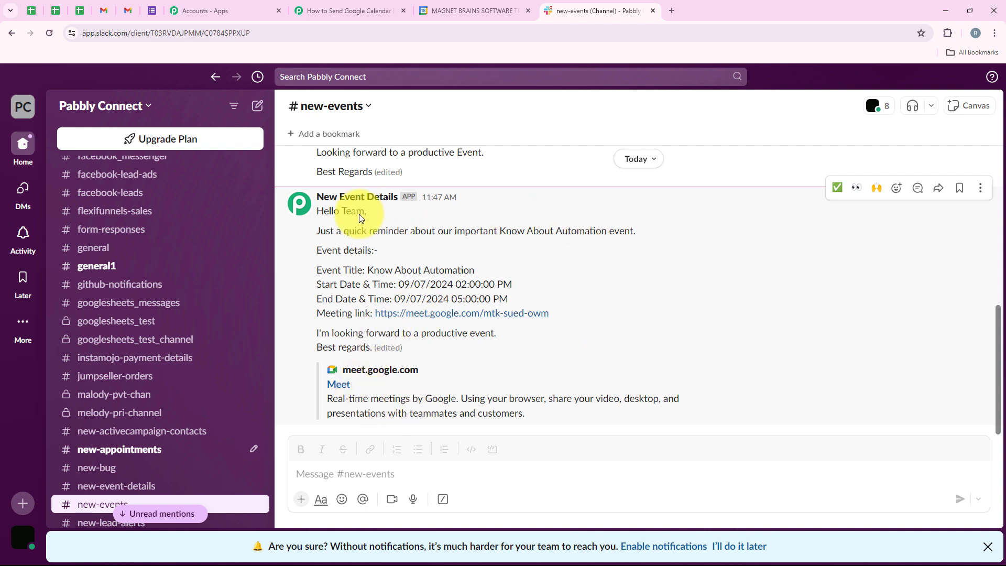
- Read the Know About Automation reminder in #new-events, highlighting its greeting, reminder and closing lines
drag(316, 212, 392, 215)
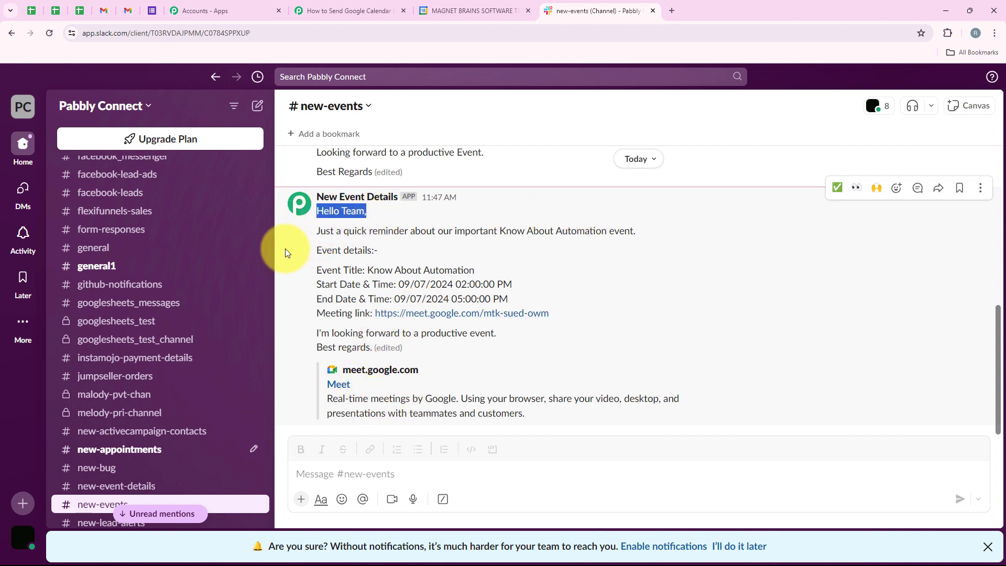
drag(316, 231, 634, 238)
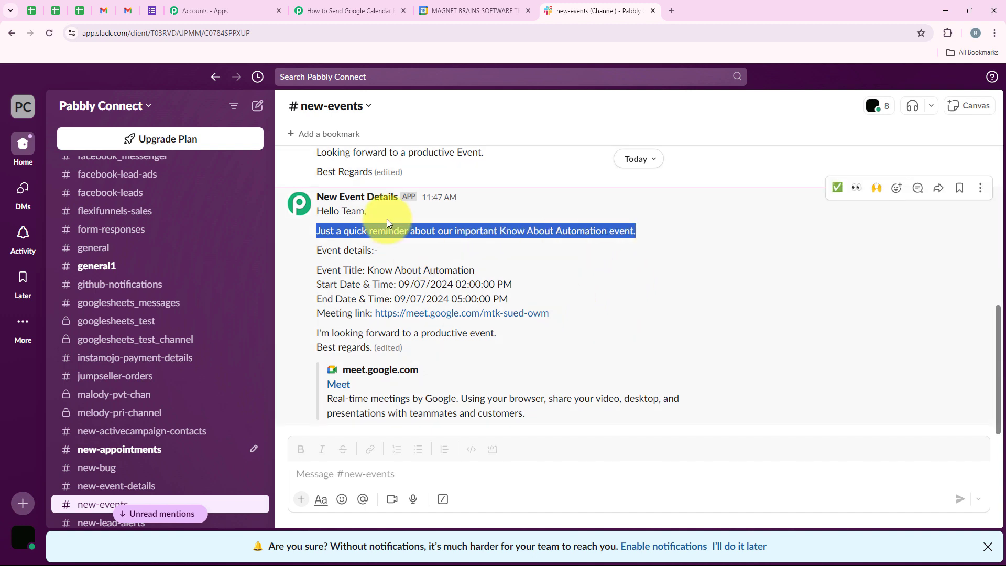
click(371, 251)
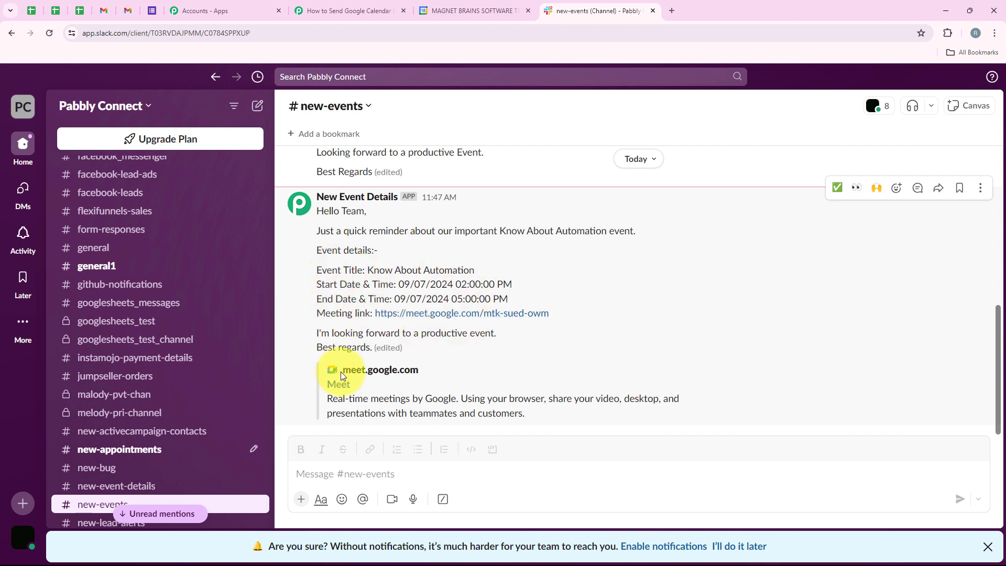
drag(314, 334, 501, 339)
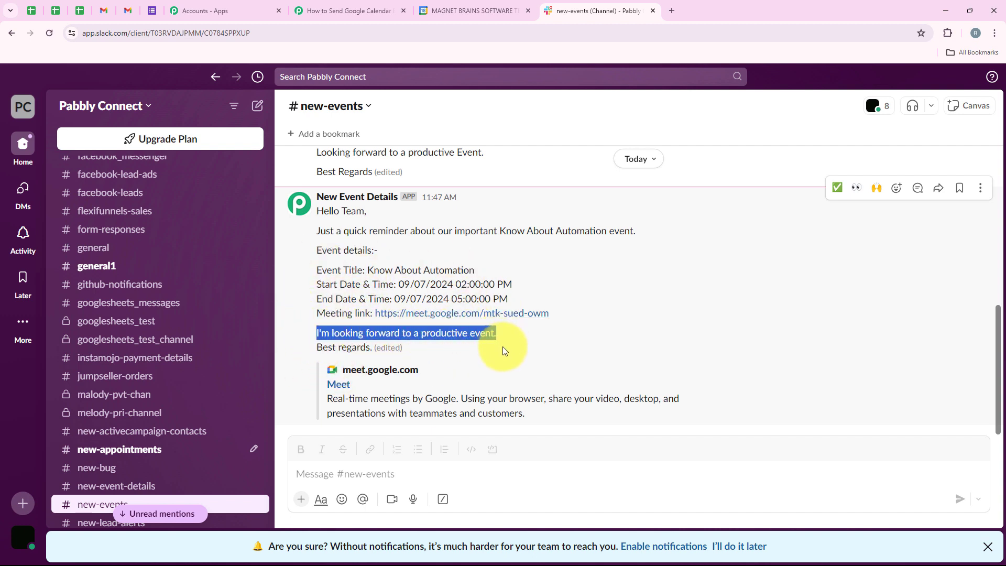
click(504, 350)
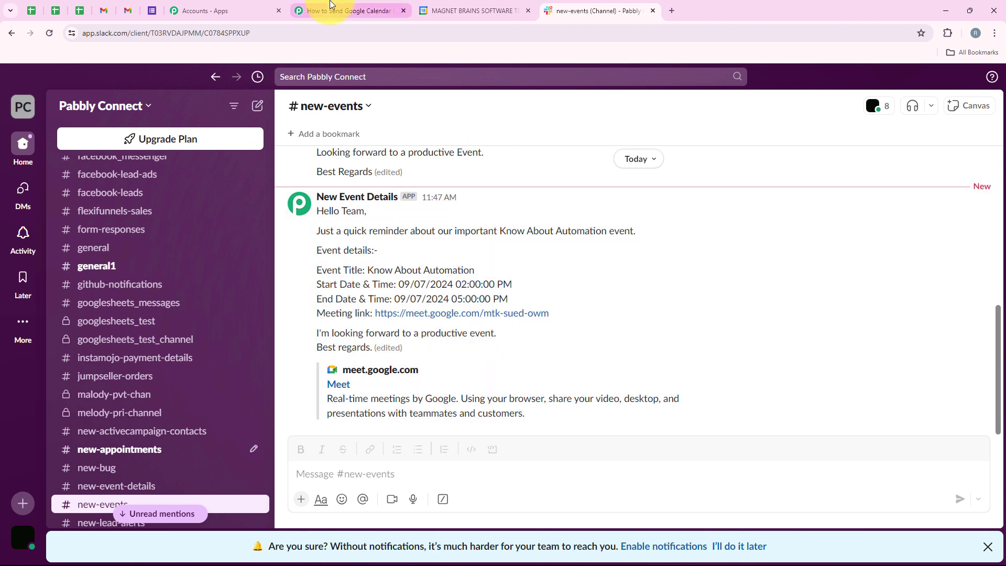
- Scroll through the Google Calendar to Slack workflow steps, then return to the July 2024 calendar
click(330, 6)
scroll(194, 314, up, 10)
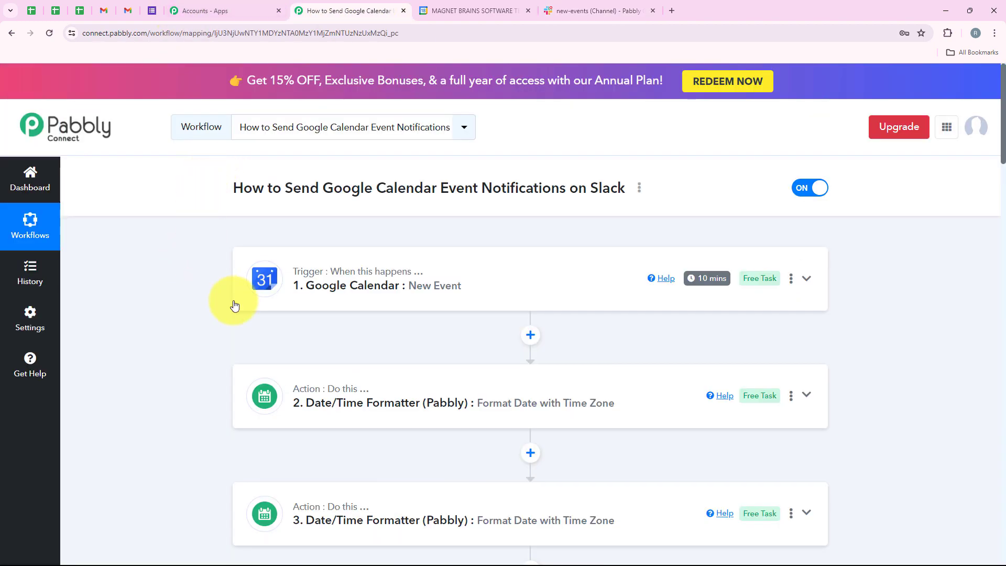
scroll(303, 396, down, 1)
scroll(382, 517, up, 1)
scroll(401, 532, down, 1)
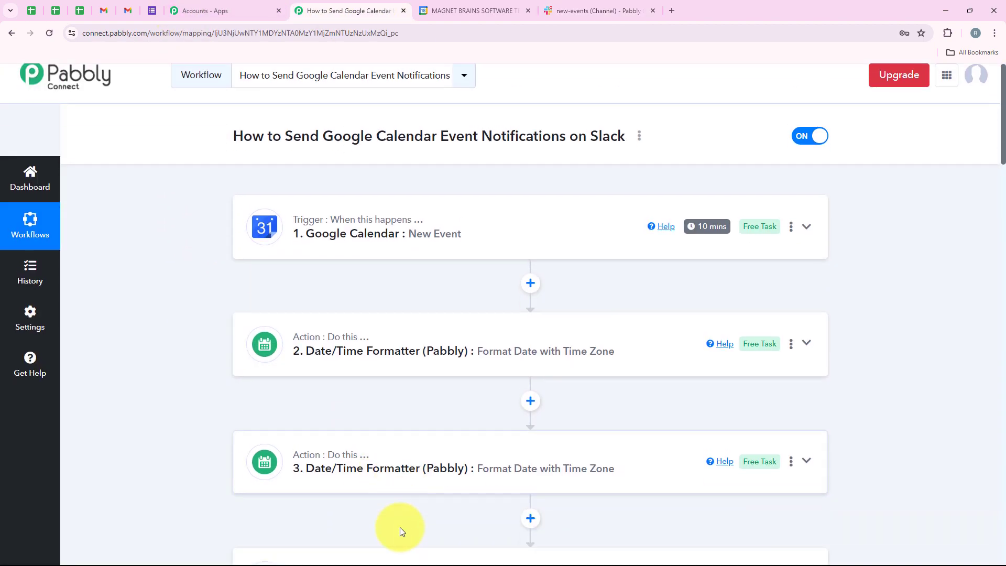
scroll(401, 532, down, 2)
scroll(340, 453, up, 3)
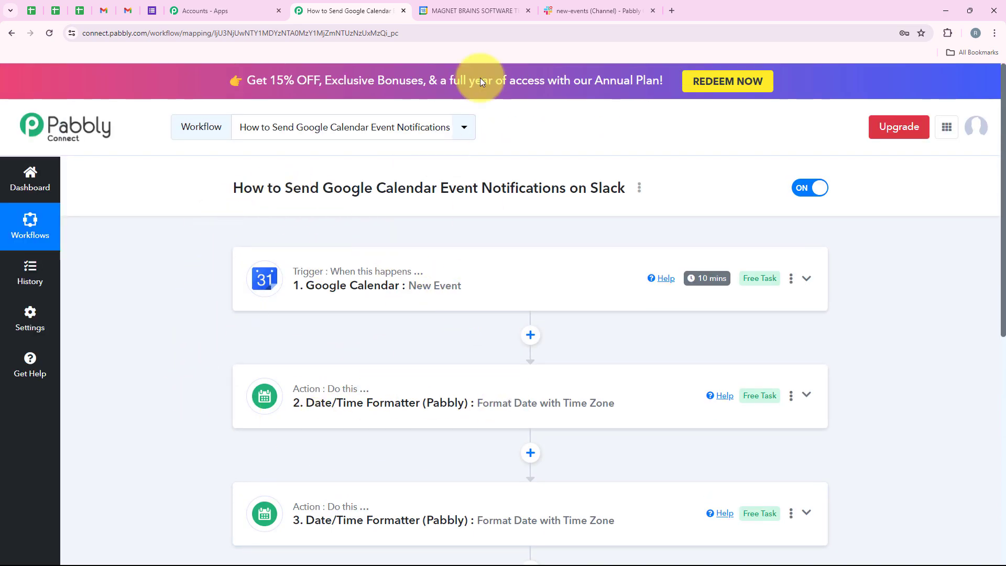
click(455, 9)
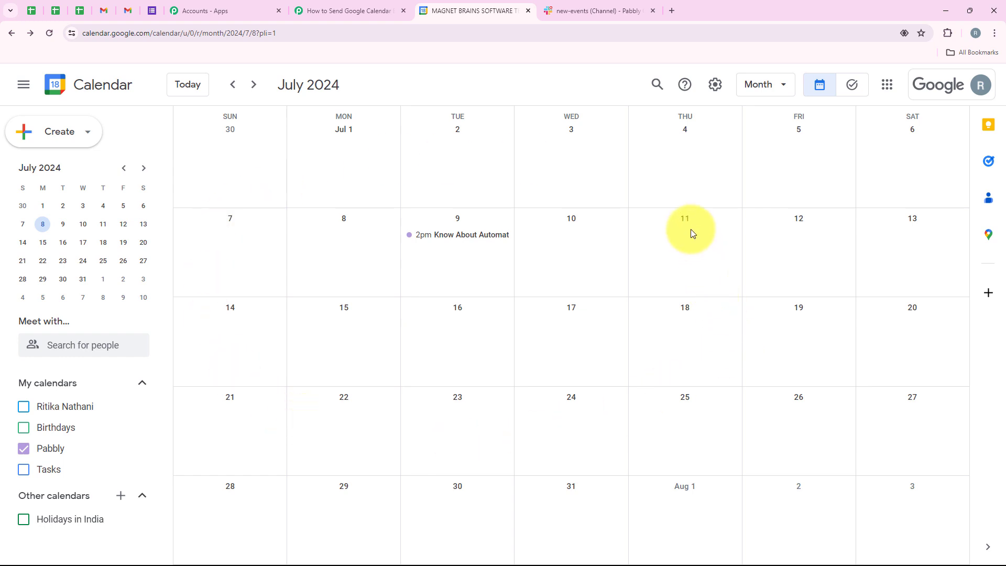
- Create and save 'Automation & AI' on July 15, 12:00pm–2:00pm, with a Google Meet call
click(345, 325)
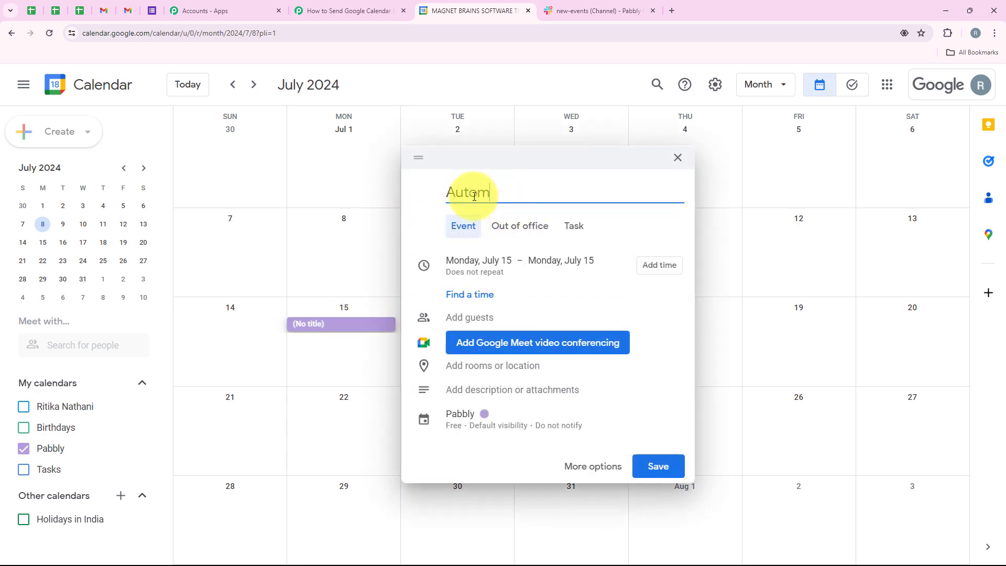
text(Automation & AI)
click(656, 265)
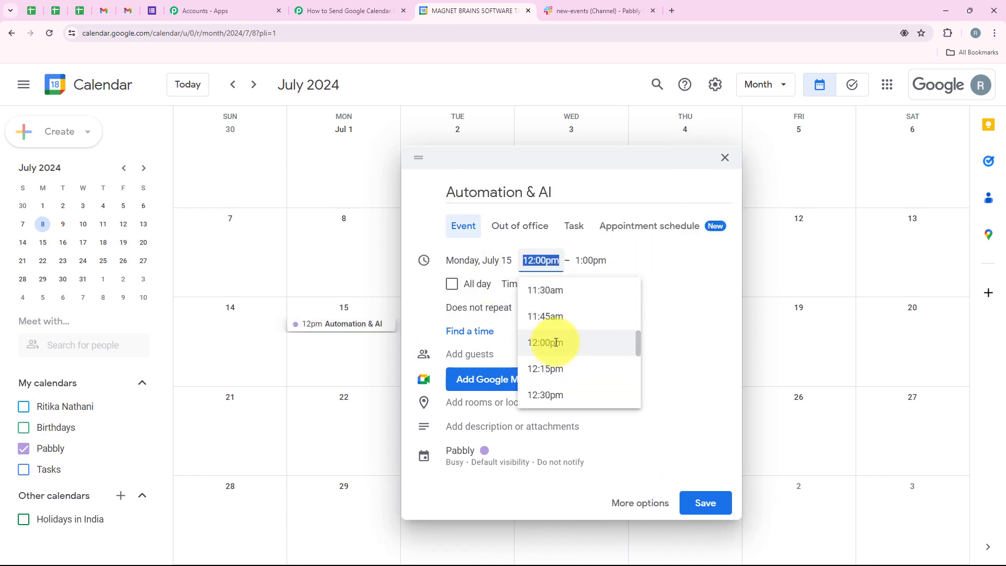
click(556, 342)
click(590, 262)
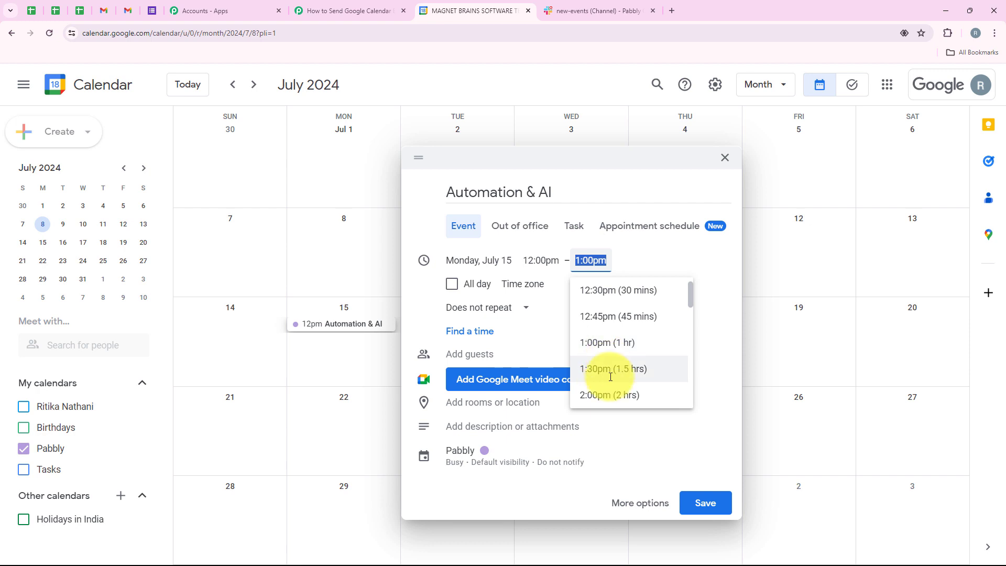
click(619, 395)
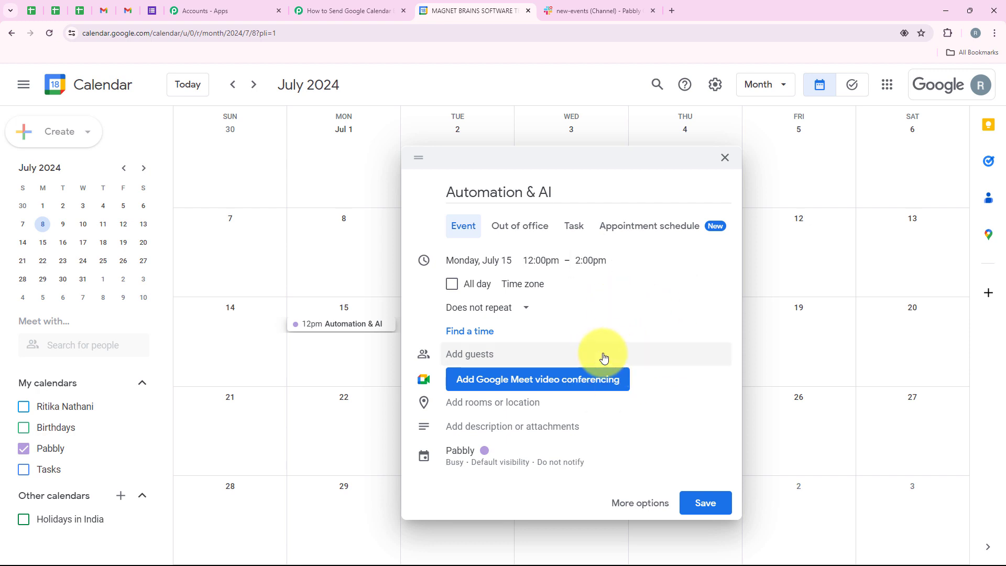
click(579, 389)
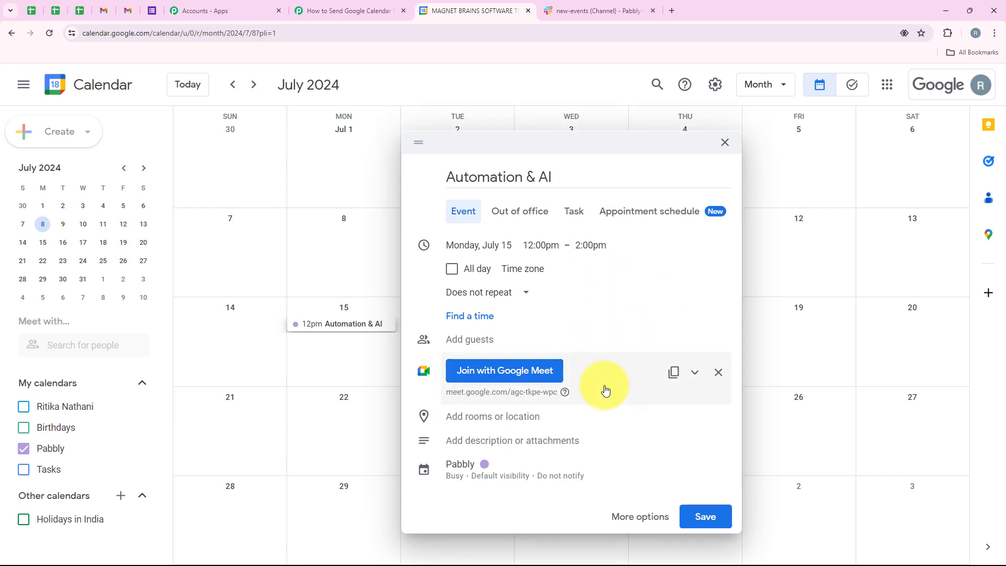
click(716, 518)
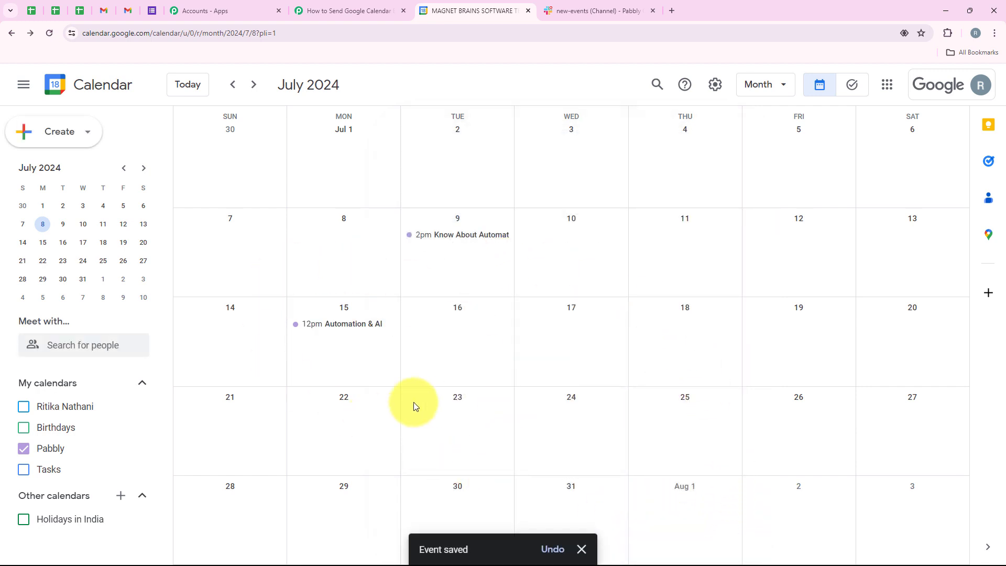
- Check the saved event's 12:00 – 2:00pm time in its details, then go to Slack #new-events
click(358, 328)
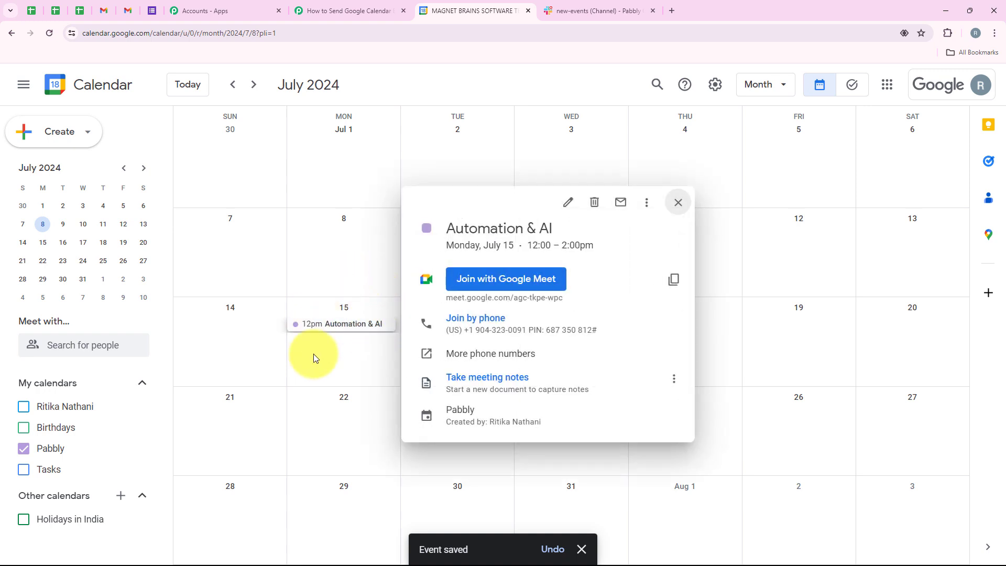
drag(528, 248, 618, 304)
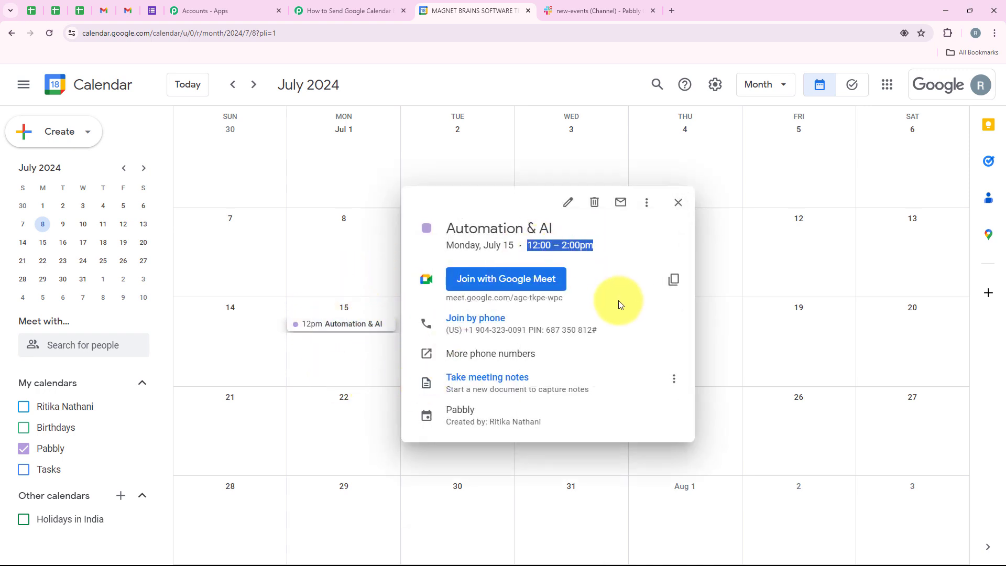
click(614, 377)
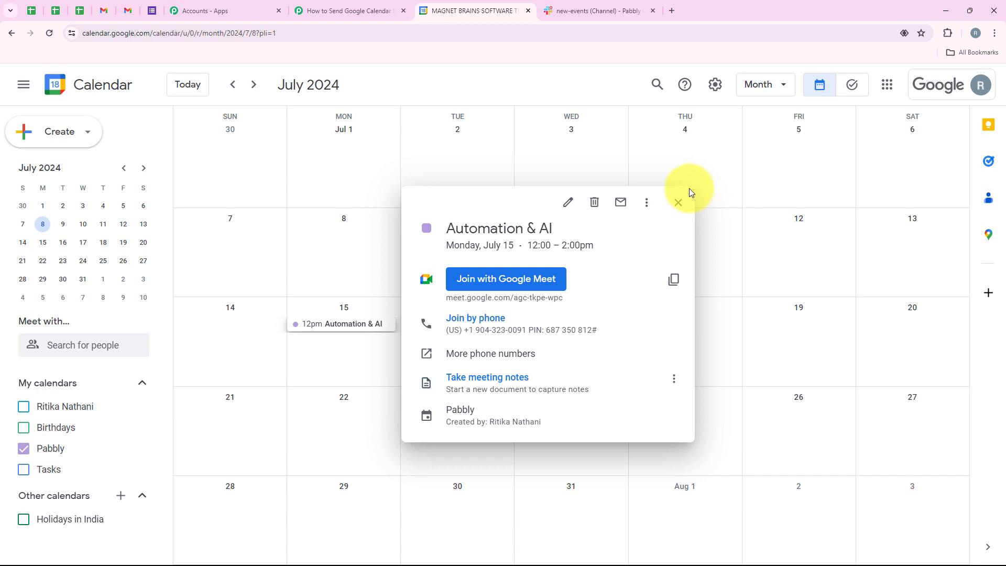
click(678, 203)
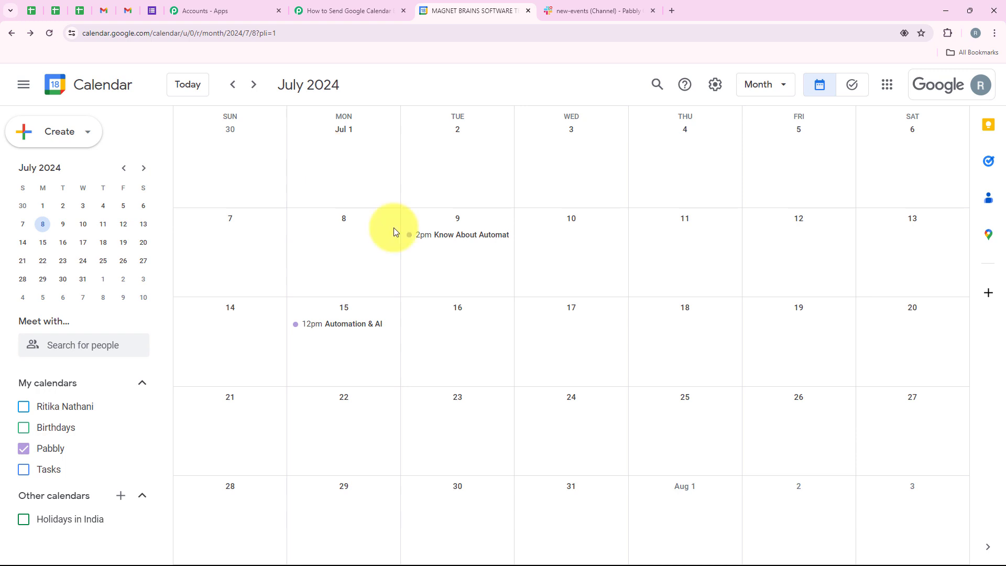
click(581, 11)
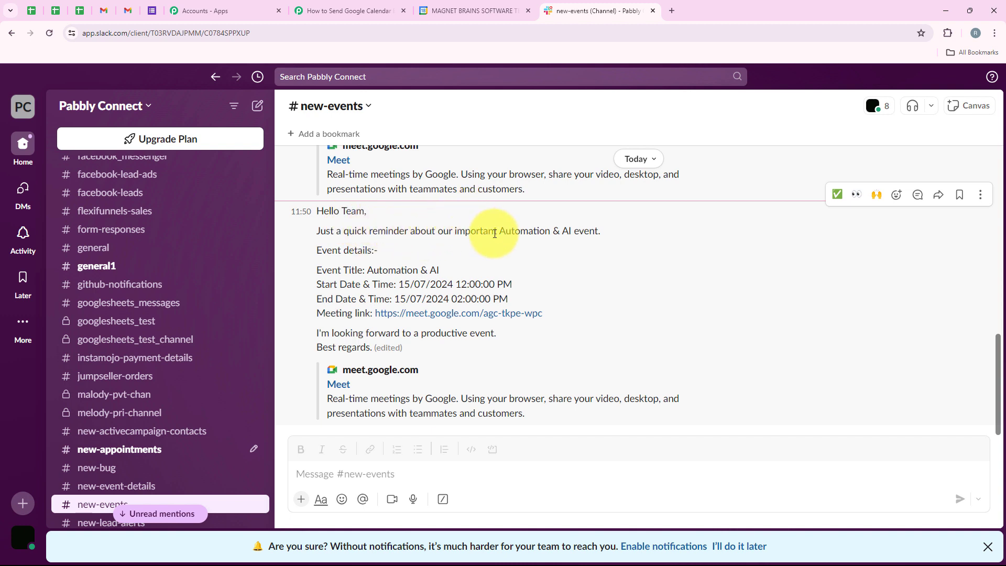
- Verify the Automation & AI title, start/end dates and Meet link in Slack, then return to Pabbly
drag(501, 236, 572, 233)
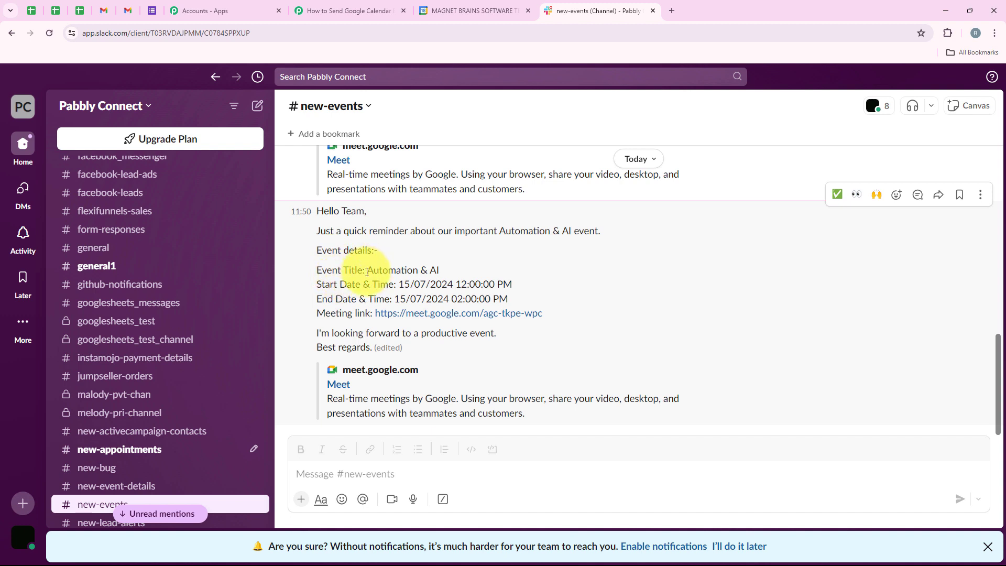
drag(367, 272, 439, 270)
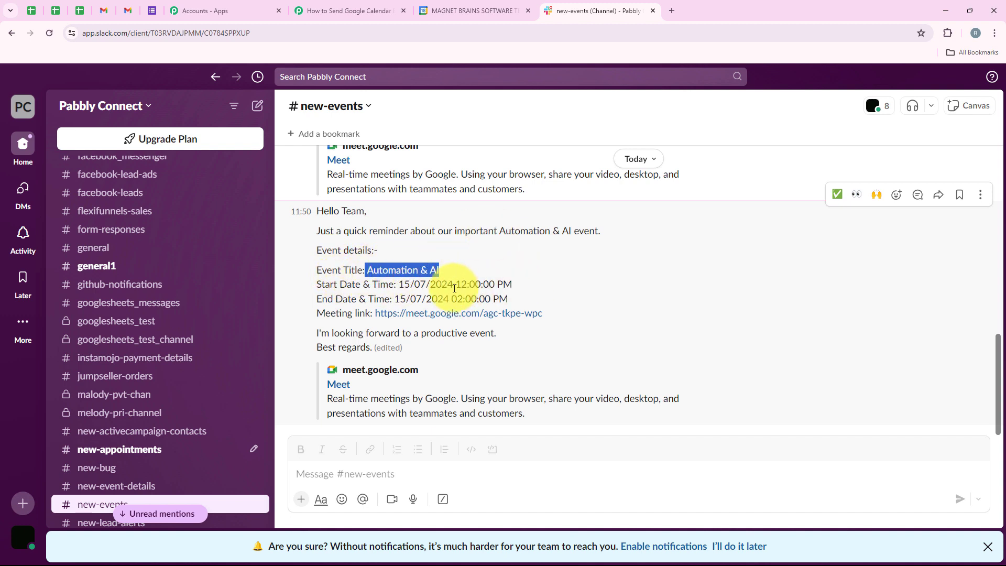
click(394, 287)
drag(399, 285, 545, 287)
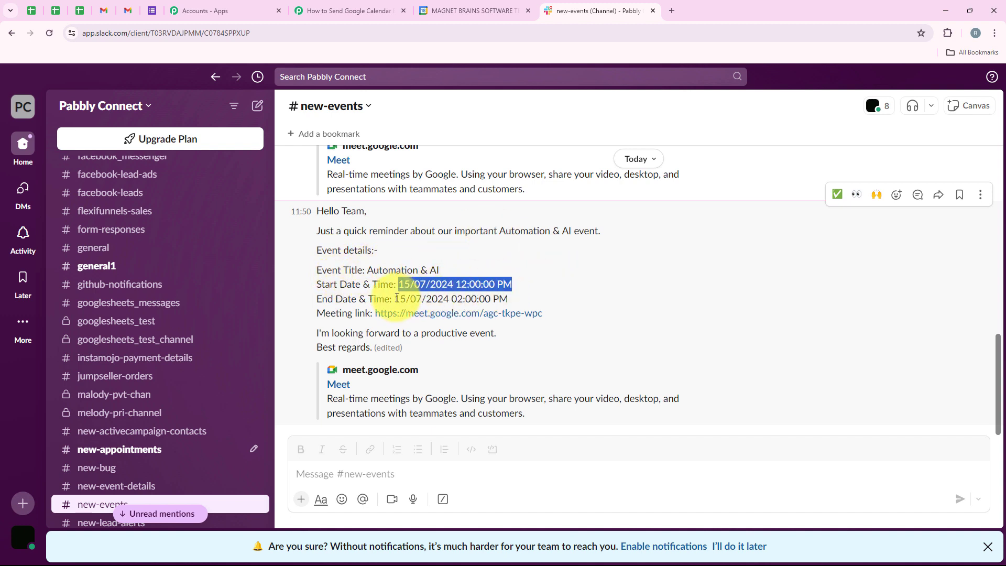
drag(395, 299, 516, 299)
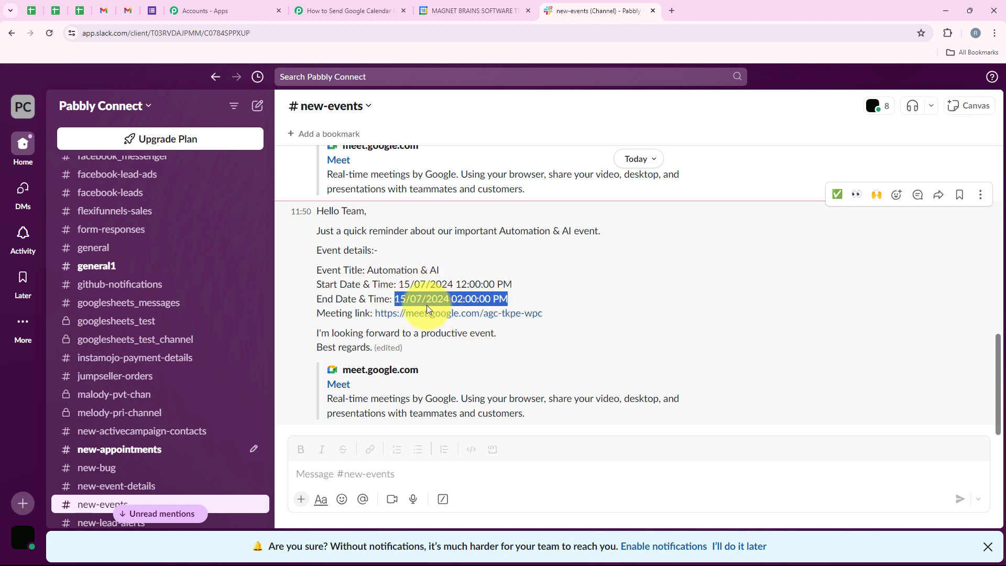
click(463, 291)
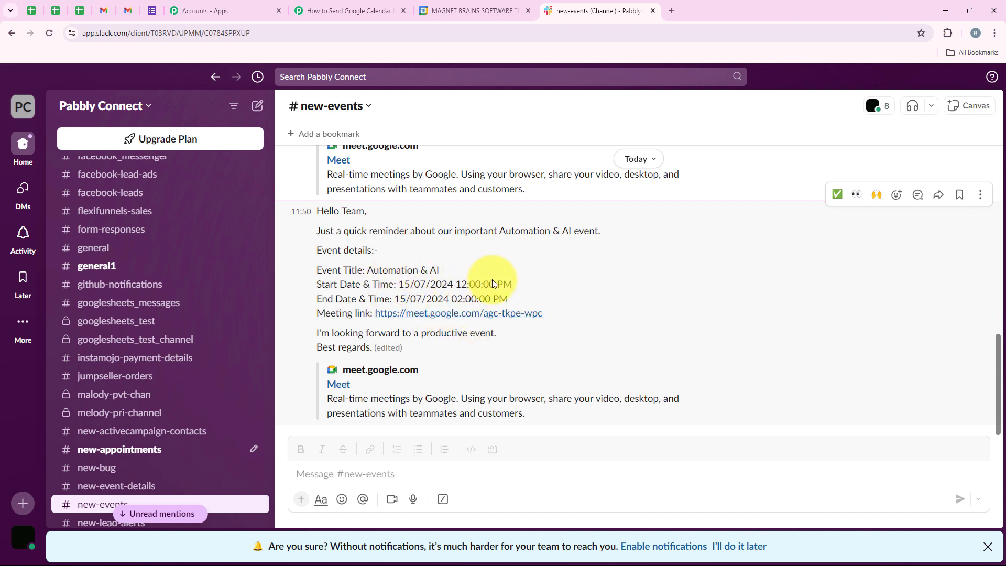
drag(309, 315, 566, 317)
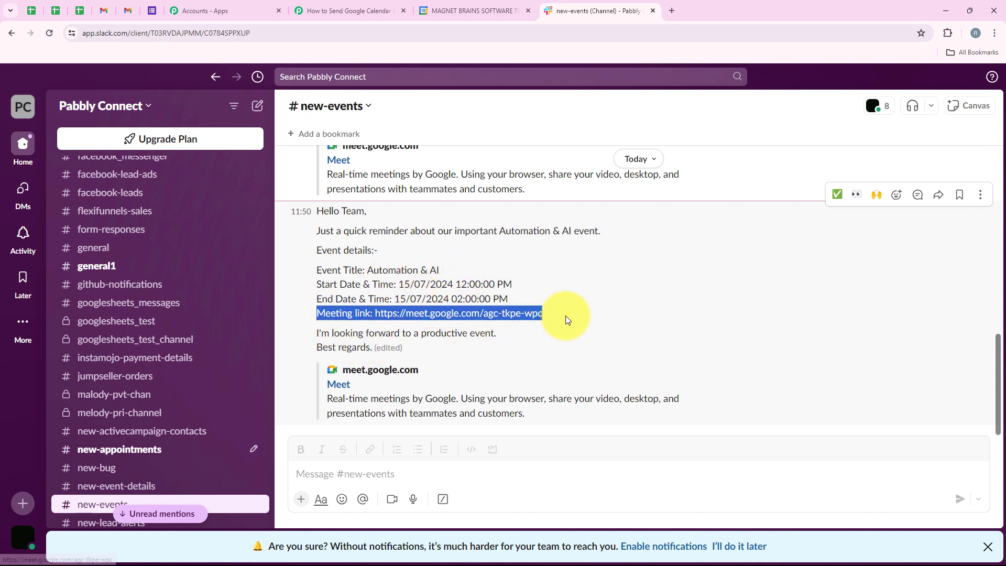
click(636, 341)
click(335, 10)
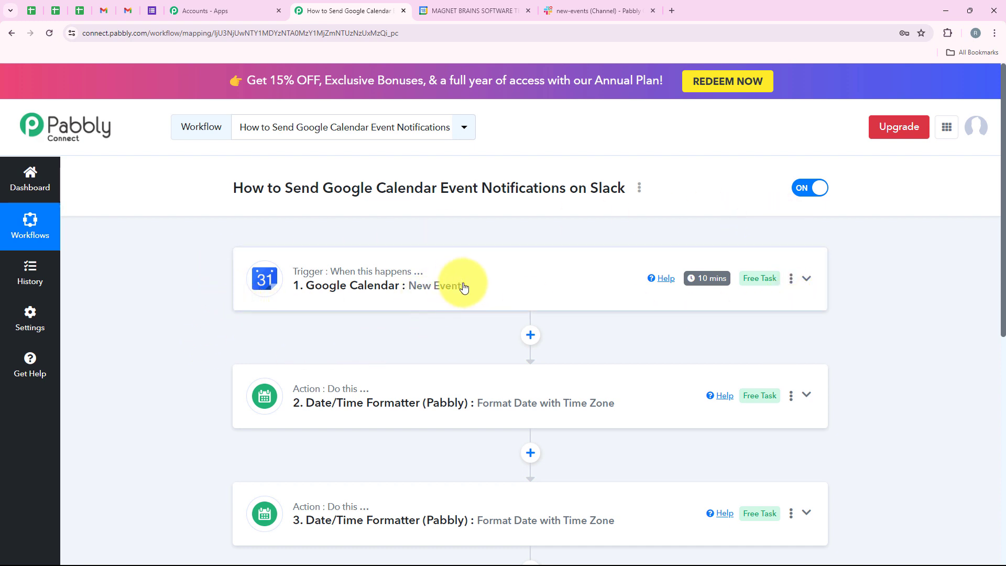
scroll(463, 287, down, 3)
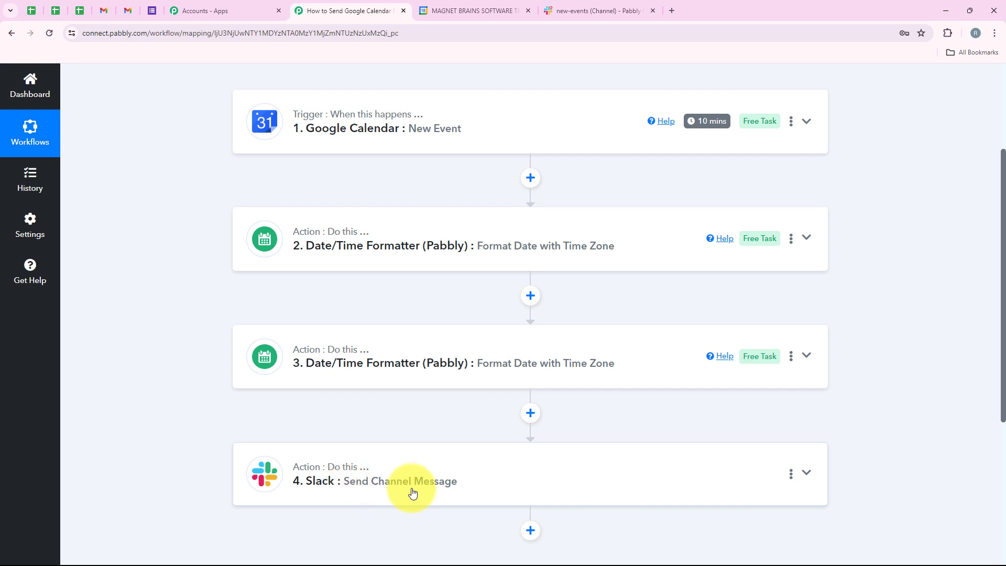
scroll(435, 360, up, 3)
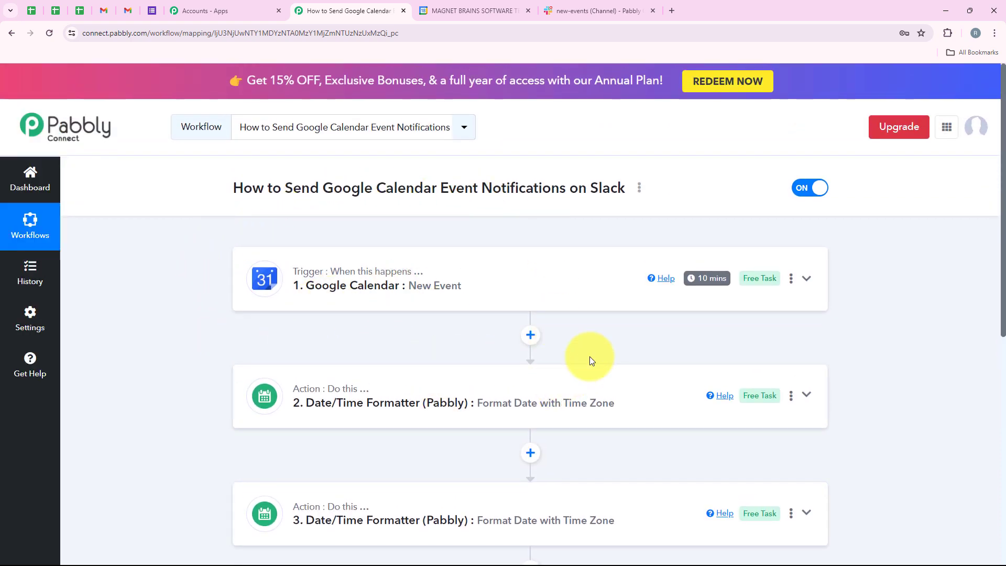
scroll(591, 360, down, 4)
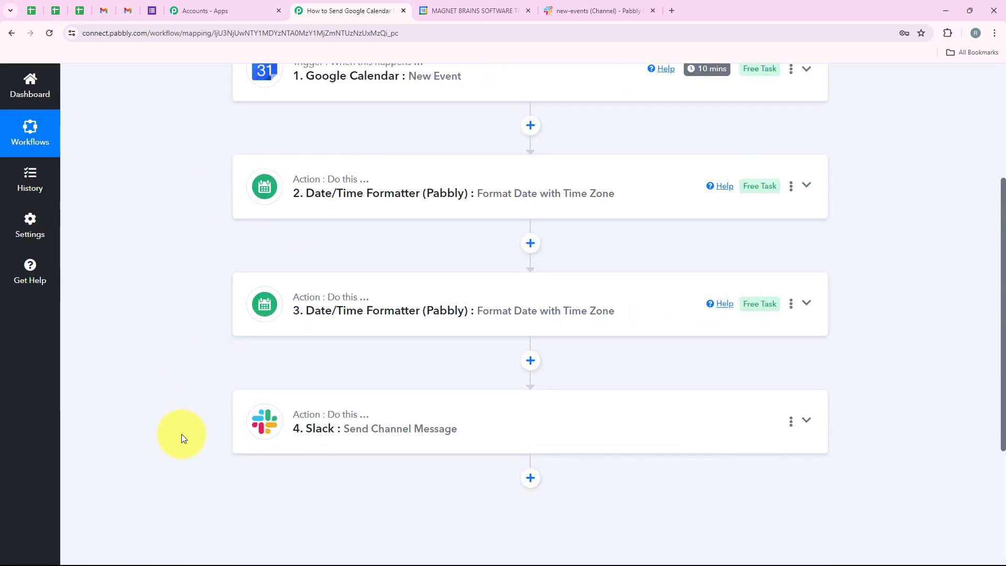
scroll(373, 375, down, 2)
scroll(452, 373, up, 4)
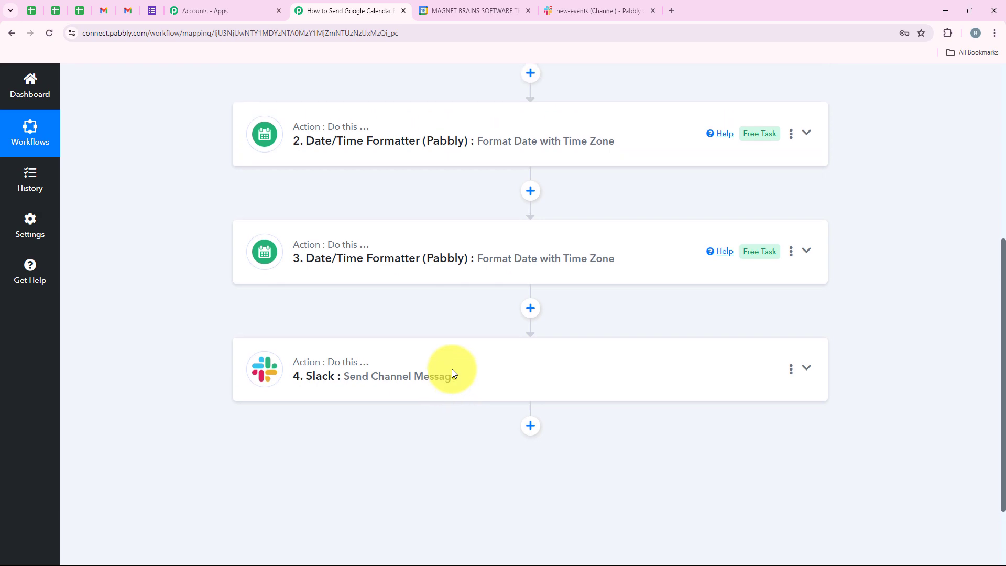
scroll(448, 372, up, 2)
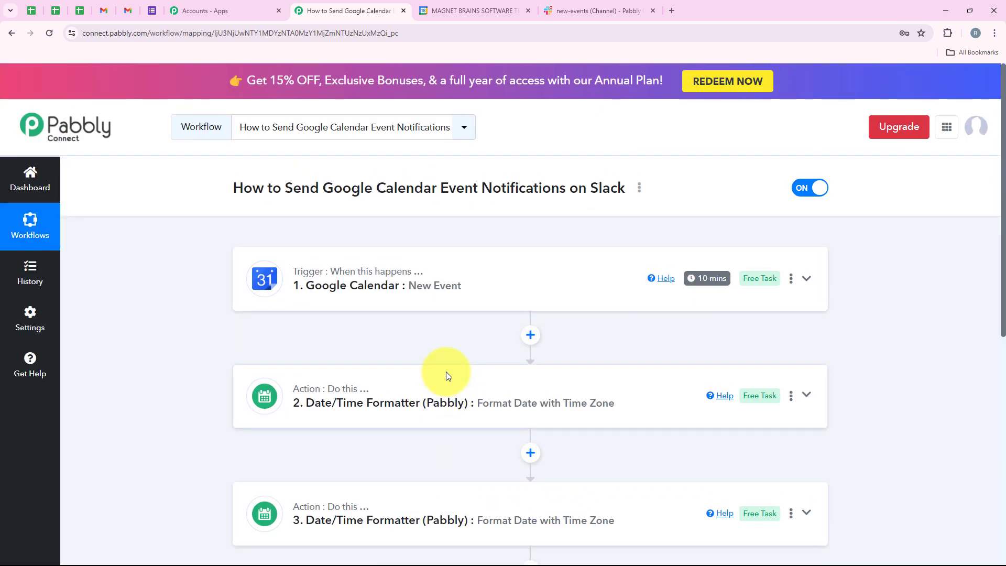
- Compare the Know About Automation reminder with the Automation & AI one in Slack, then reopen the calendar
click(593, 7)
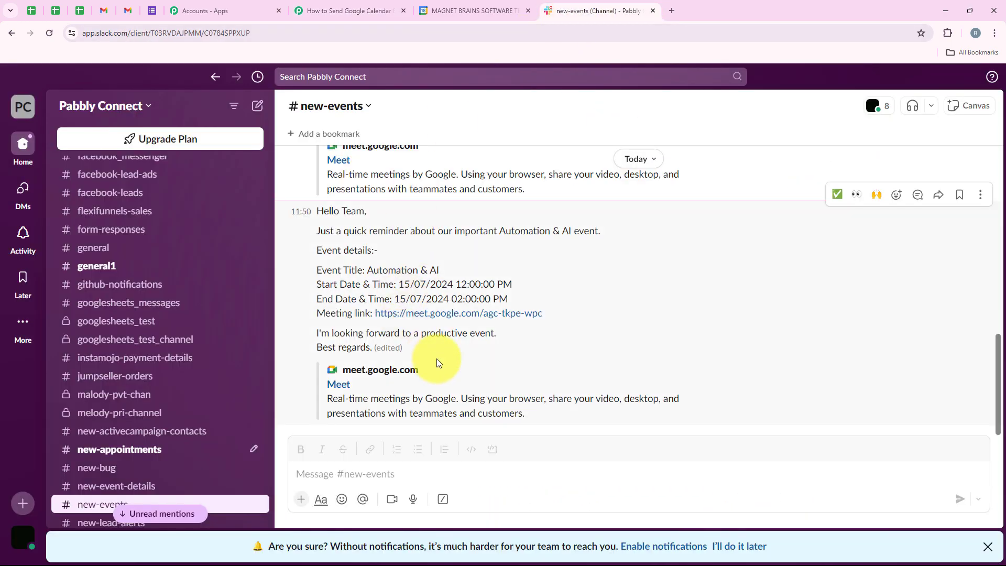
scroll(441, 360, up, 1)
scroll(444, 363, up, 3)
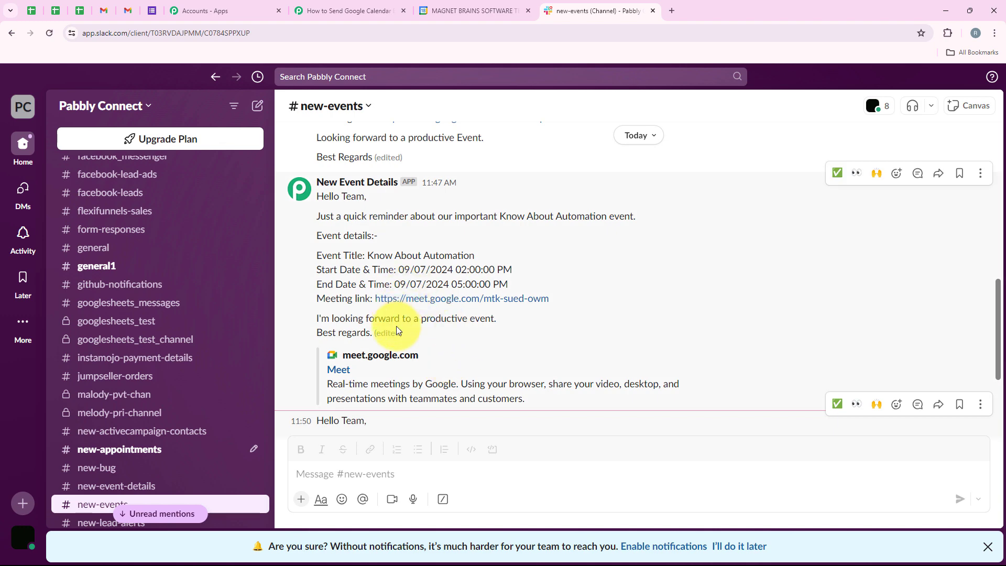
scroll(396, 330, down, 1)
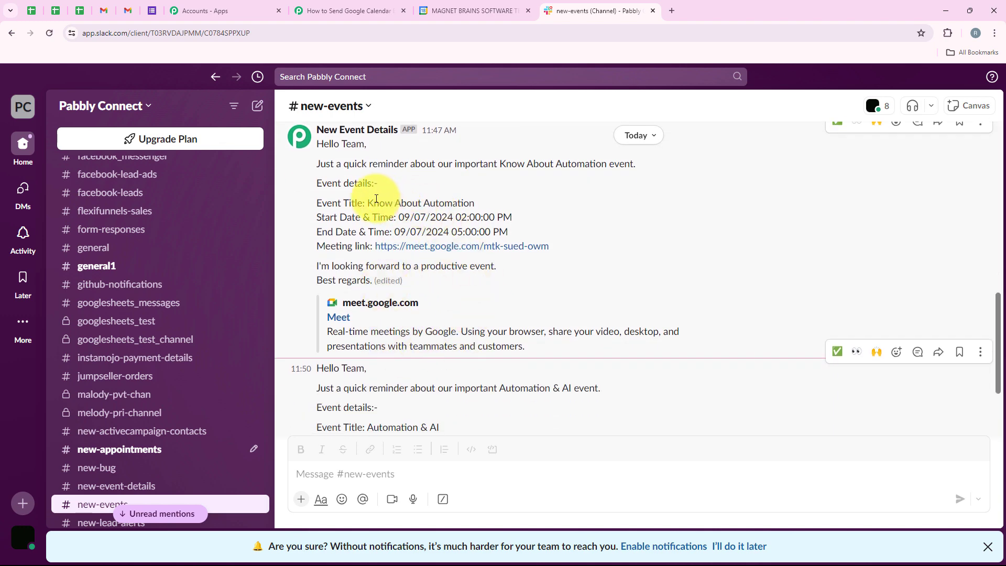
drag(366, 208, 474, 204)
click(607, 261)
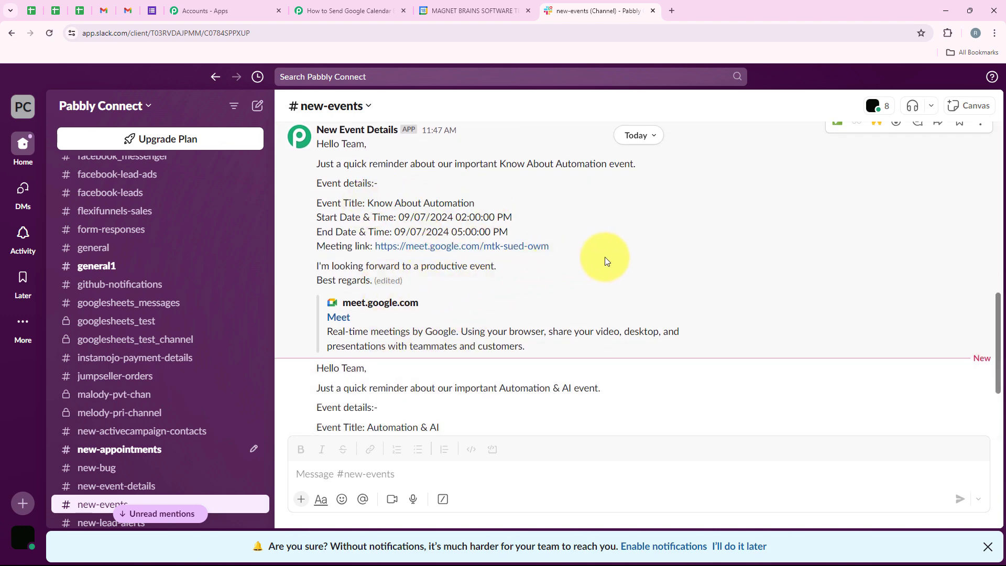
scroll(382, 404, down, 3)
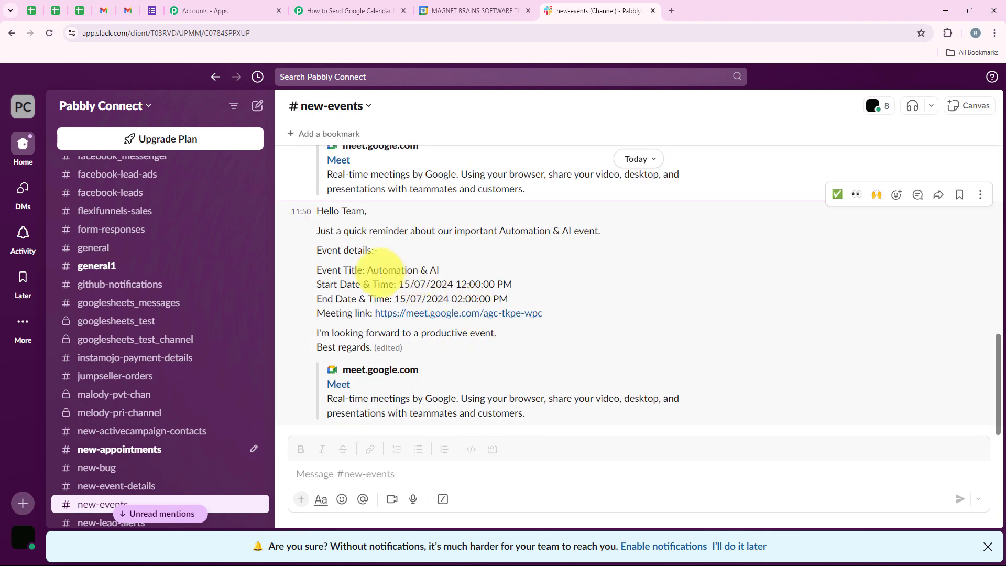
click(482, 10)
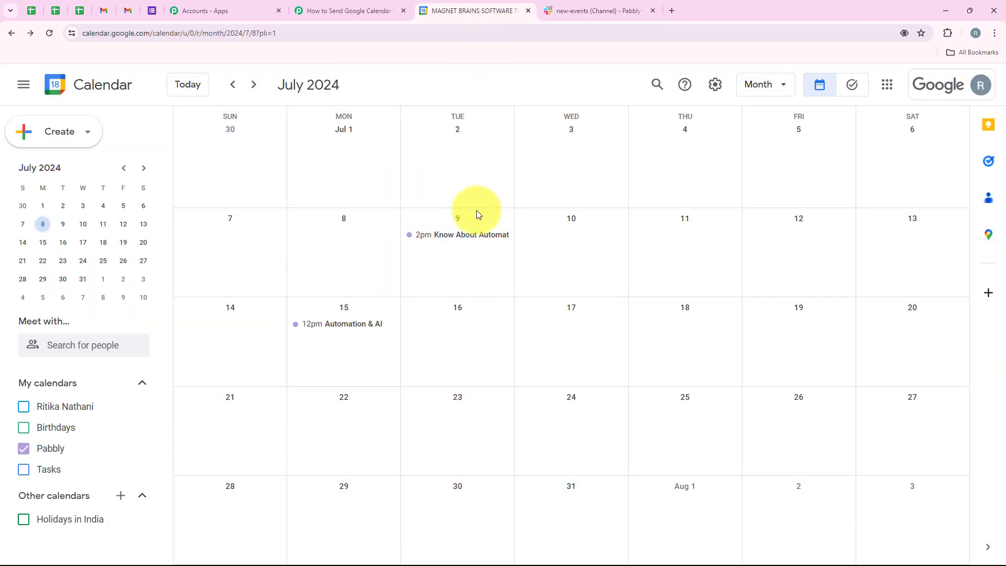